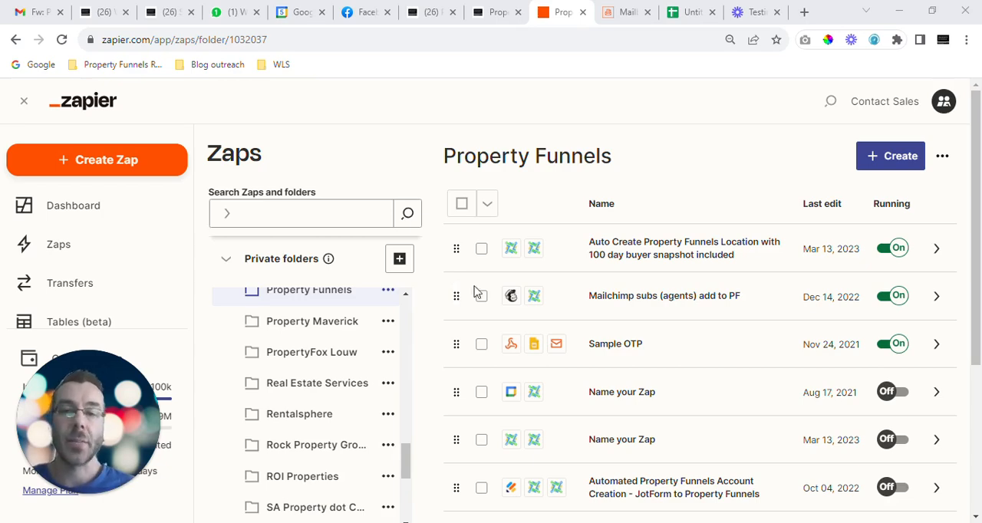
Step: Switch to the untitled Google Sheets lead spreadsheet and rename it "P24 Demo 5 Sep"
{"action": "left_click", "coordinate": [619, 15]}
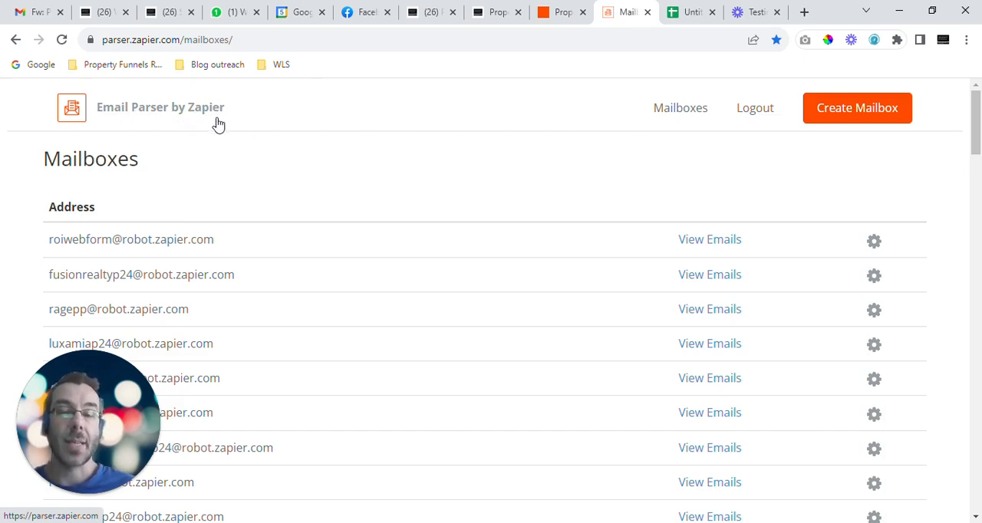
{"action": "left_click", "coordinate": [686, 11]}
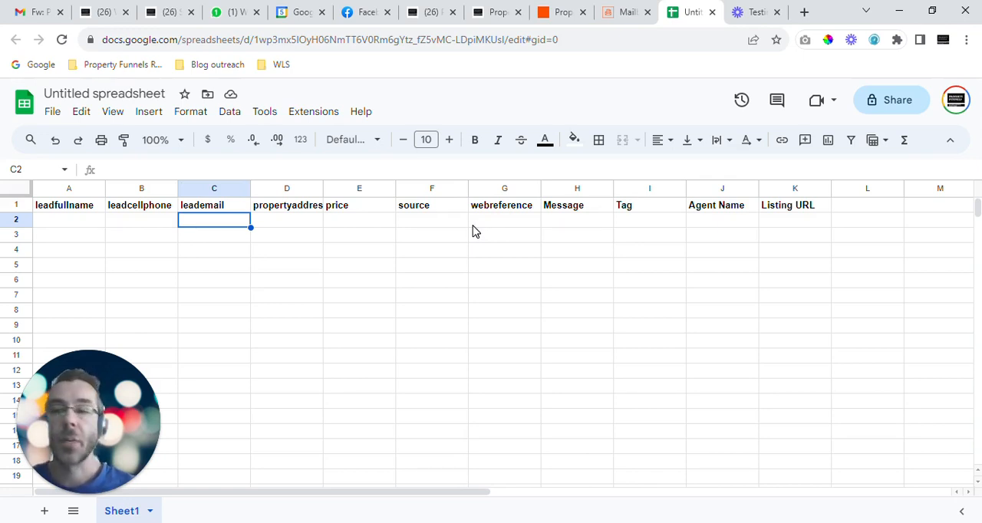
{"action": "left_click", "coordinate": [107, 93]}
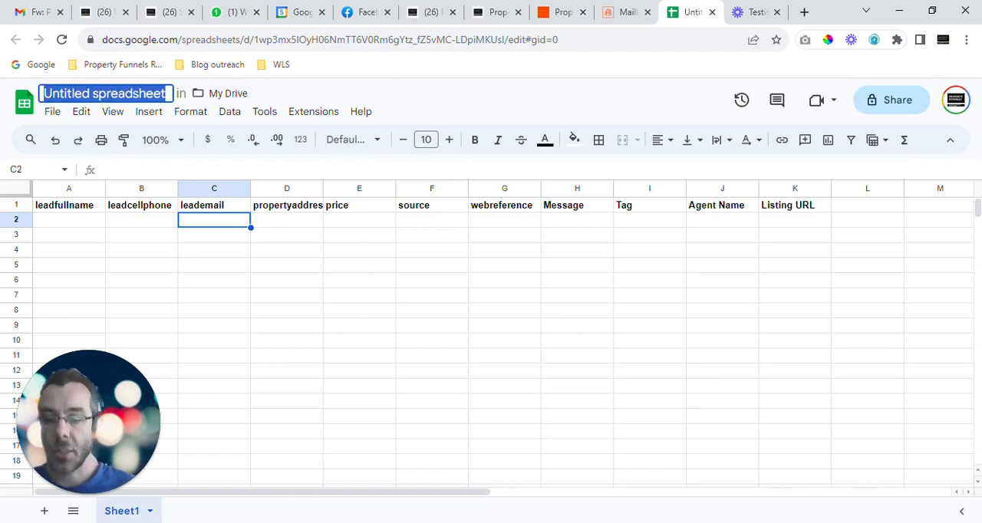
{"action": "type", "text": "P24 Demo"}
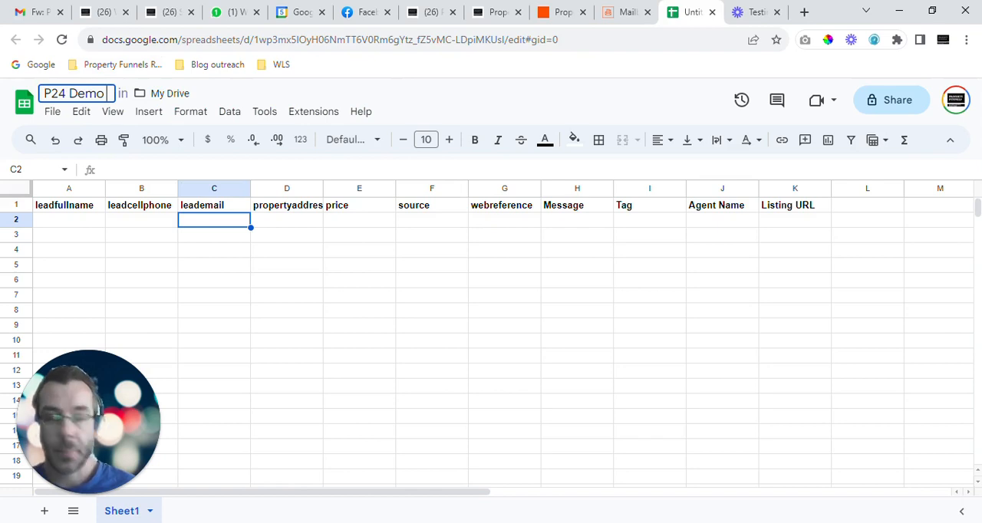
{"action": "type", "text": " 5 Sep"}
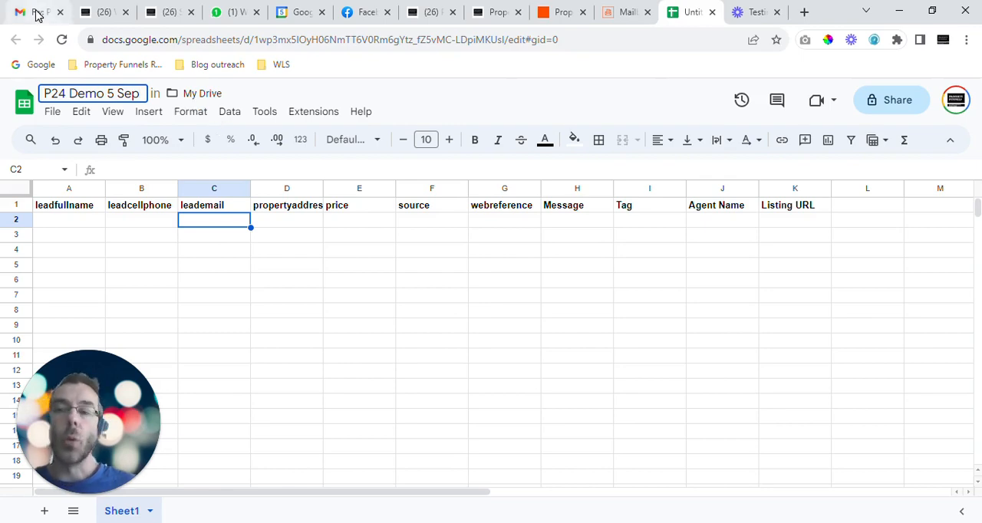
Step: Create a new mailbox in Zapier's Email Parser and skip waiting for its first email
{"action": "mouse_move", "coordinate": [39, 22]}
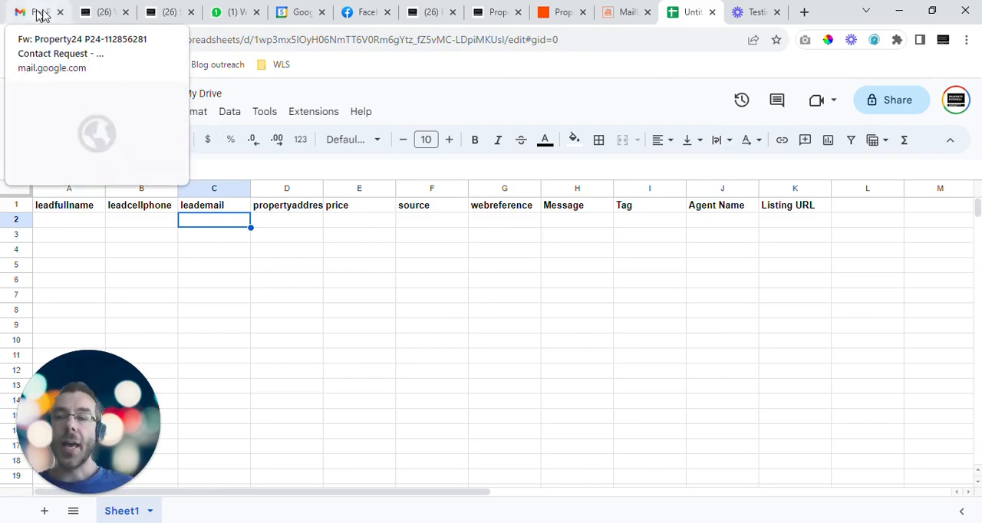
{"action": "left_click", "coordinate": [612, 9]}
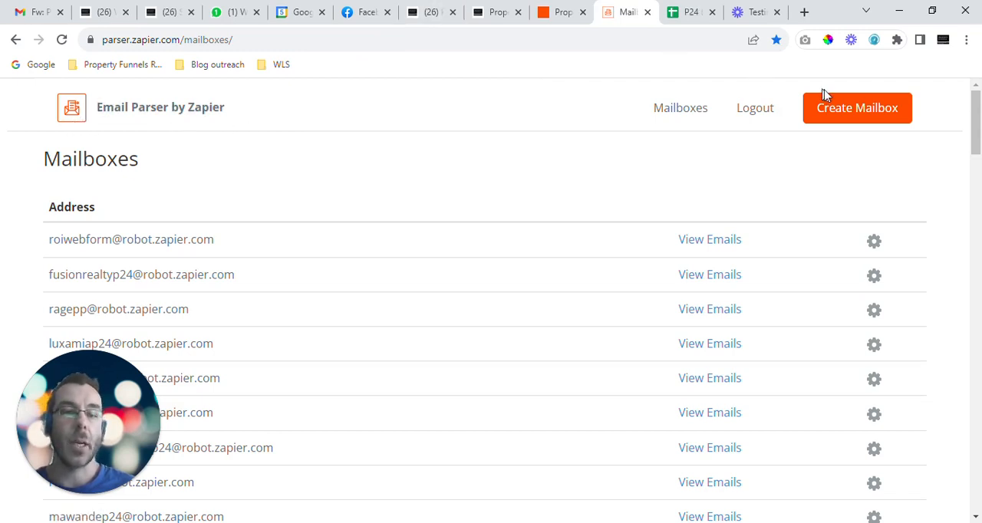
{"action": "left_click", "coordinate": [861, 113]}
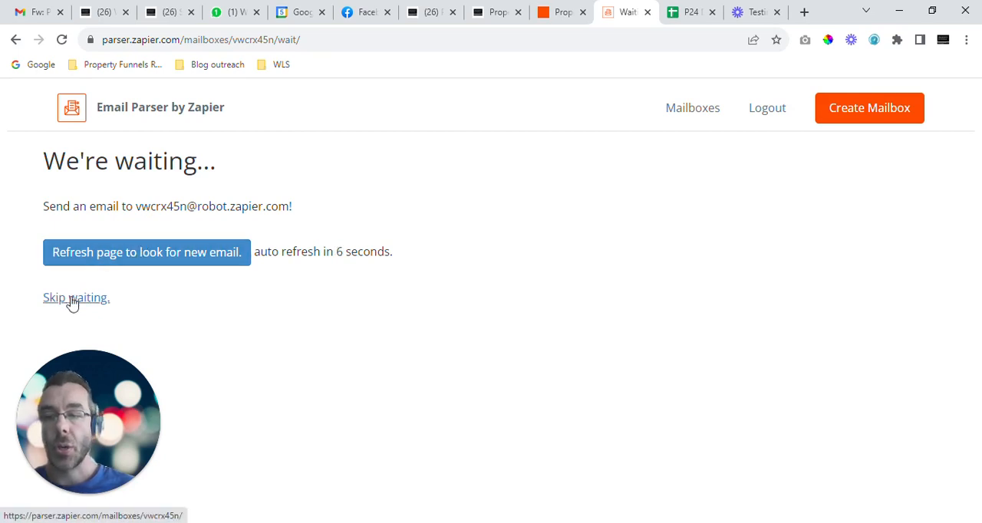
{"action": "left_click", "coordinate": [71, 300]}
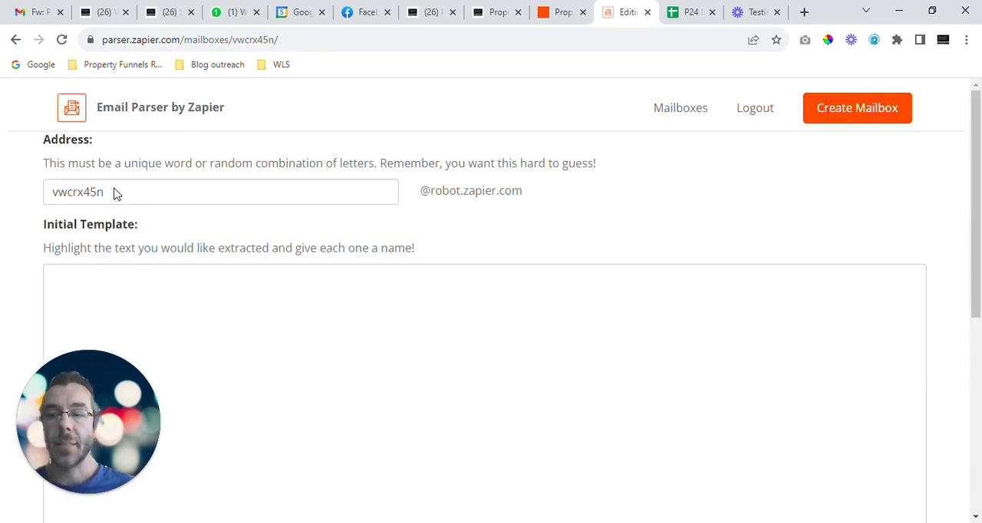
Step: Set the new mailbox's address name to "P24demo5sep" and try to save the address and template
{"action": "left_click", "coordinate": [109, 193]}
{"action": "left_click_drag", "start_coordinate": [107, 192], "coordinate": [52, 193]}
{"action": "left_click", "coordinate": [52, 192]}
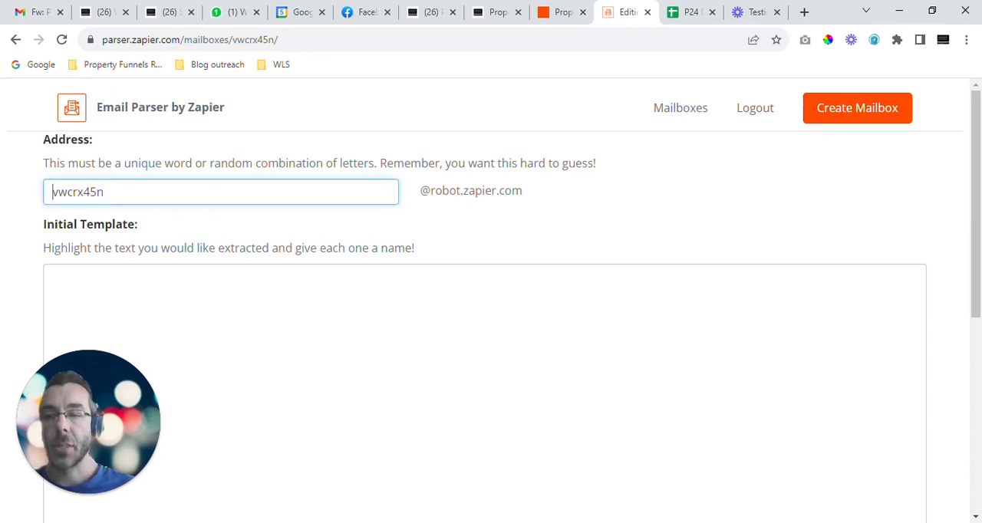
{"action": "double_click", "coordinate": [75, 193]}
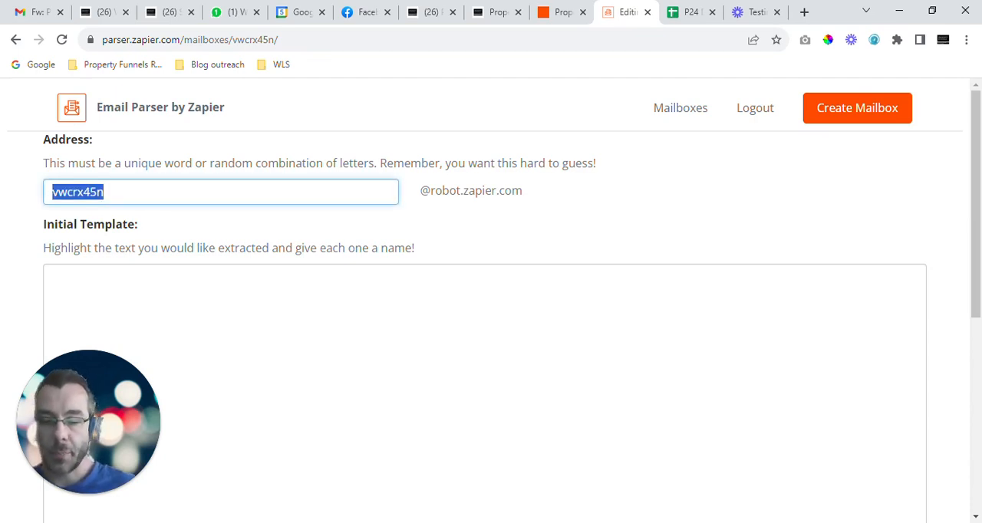
{"action": "type", "text": "P24 "}
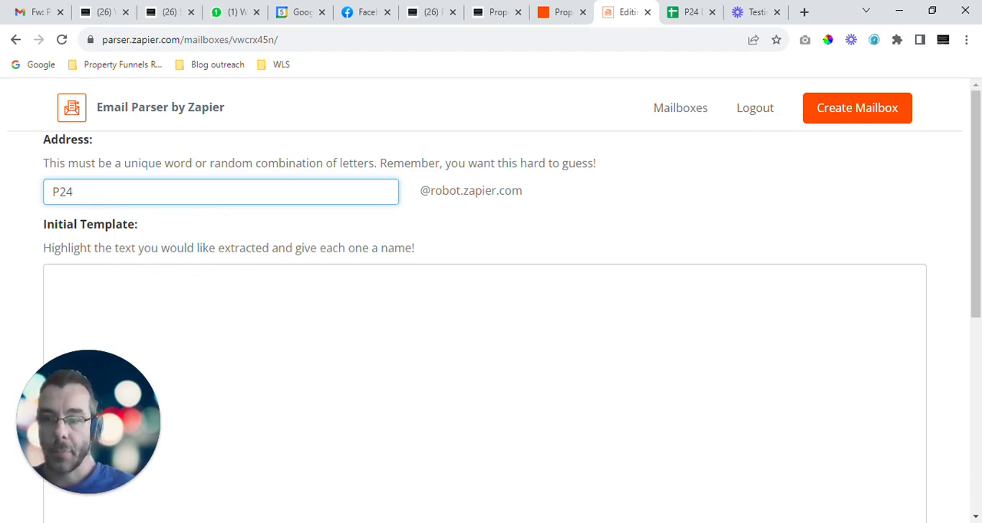
{"action": "type", "text": "demo"}
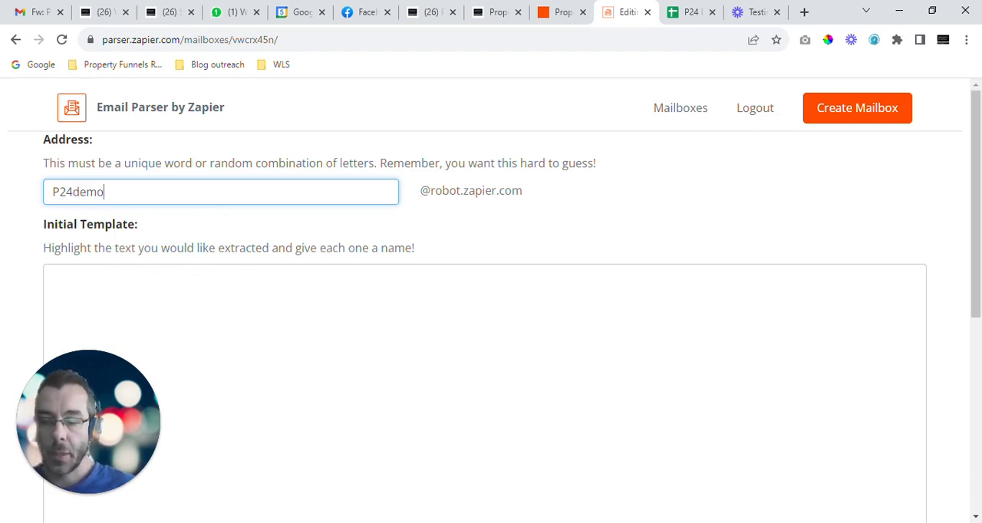
{"action": "type", "text": "5sep"}
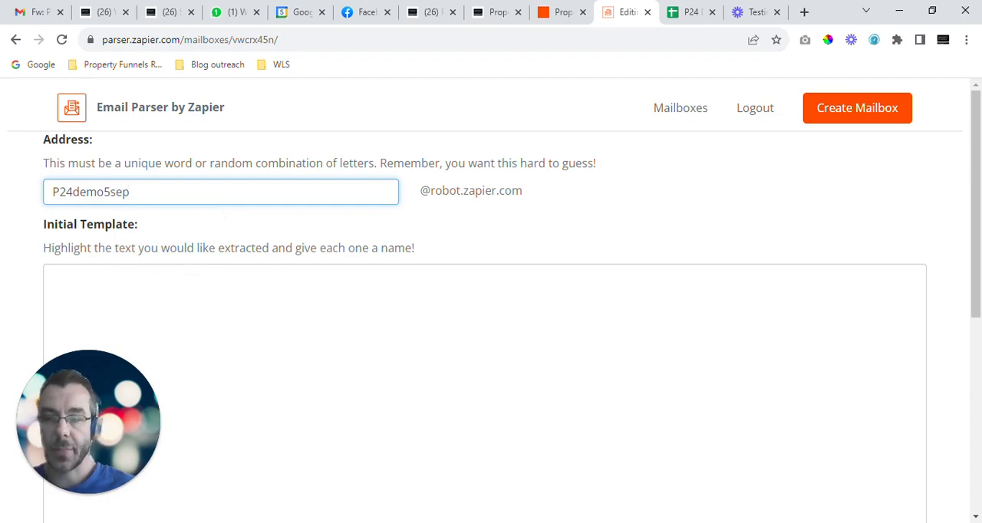
{"action": "left_click", "coordinate": [158, 217]}
{"action": "scroll", "coordinate": [163, 223], "scroll_direction": "down", "scroll_amount": 5}
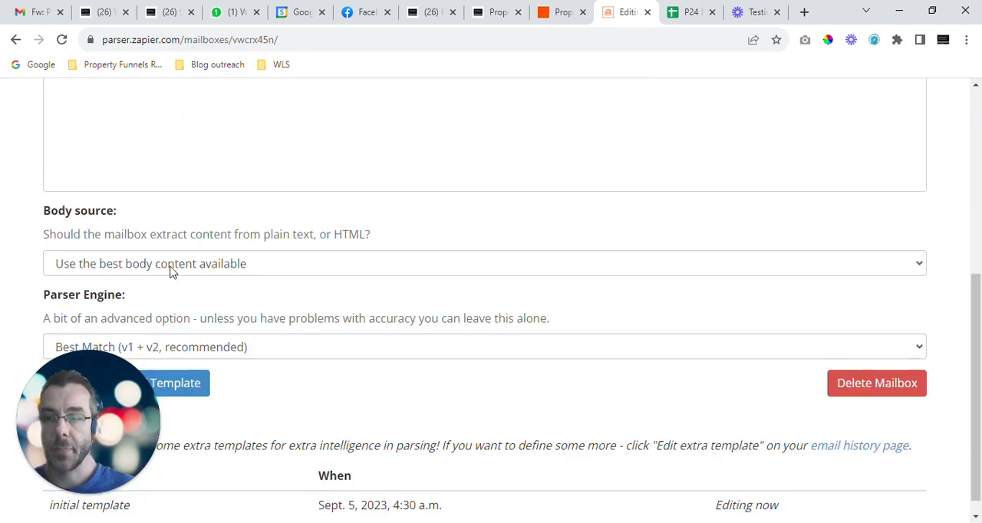
{"action": "scroll", "coordinate": [174, 276], "scroll_direction": "down", "scroll_amount": 1}
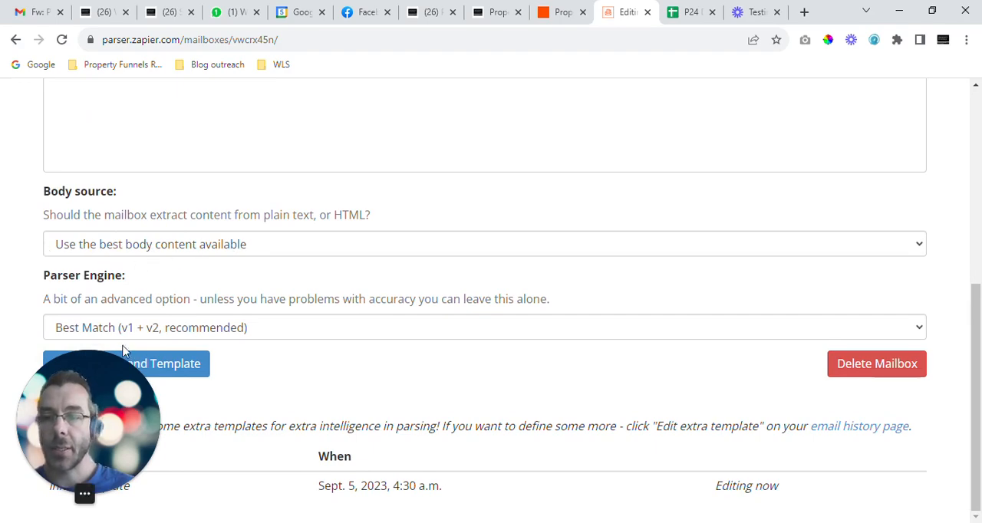
{"action": "left_click", "coordinate": [177, 368]}
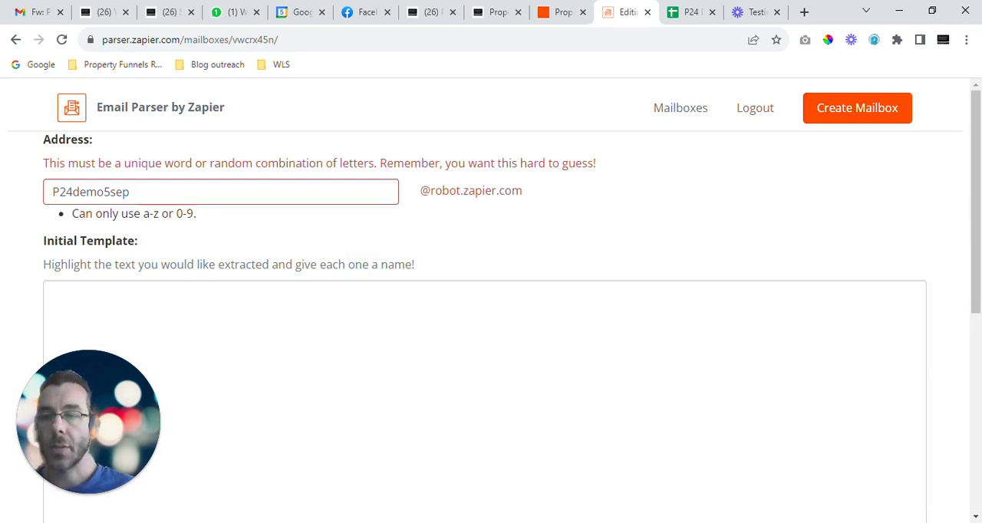
Step: Correct the mailbox's address name to lowercase "p24demo5sep" and save the address and template
{"action": "left_click", "coordinate": [60, 192]}
{"action": "key", "text": "BackSpace"}
{"action": "type", "text": "p"}
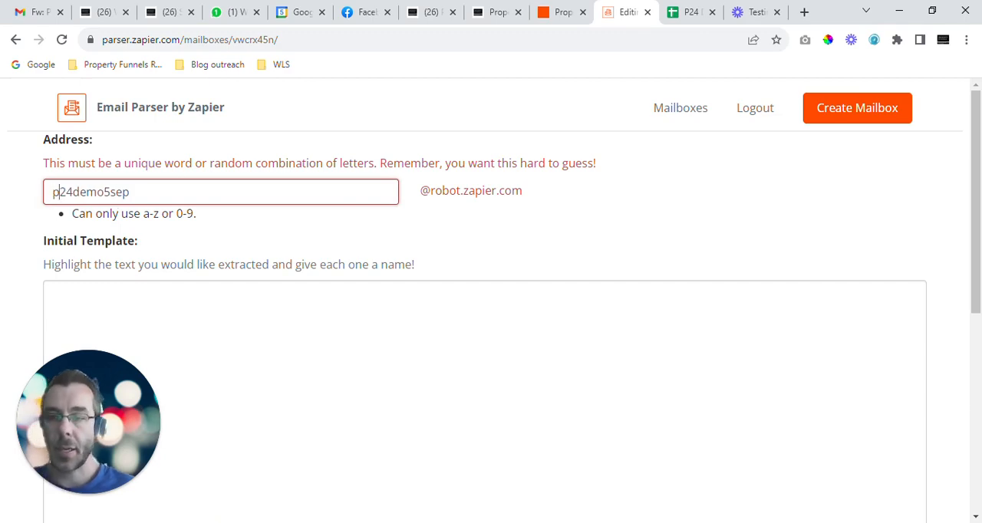
{"action": "scroll", "coordinate": [157, 233], "scroll_direction": "down", "scroll_amount": 5}
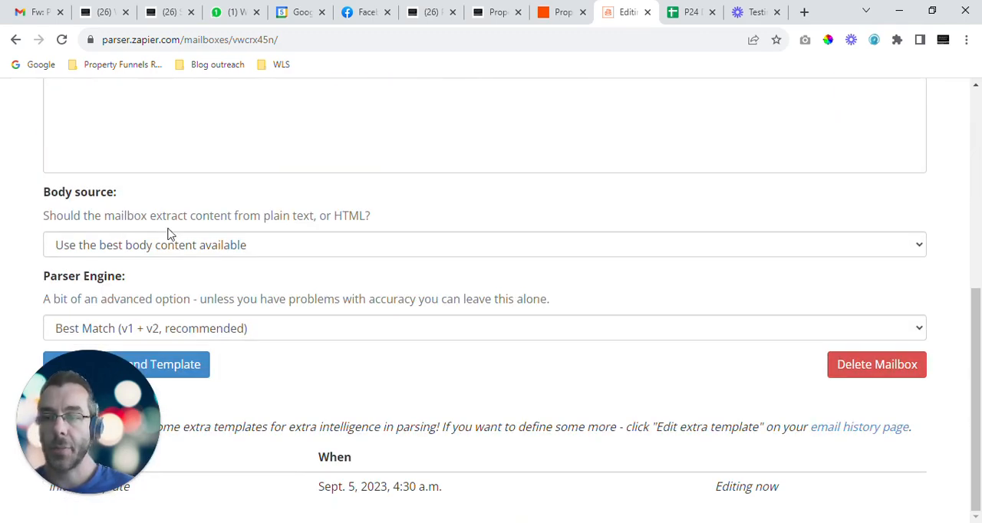
{"action": "left_click", "coordinate": [182, 366]}
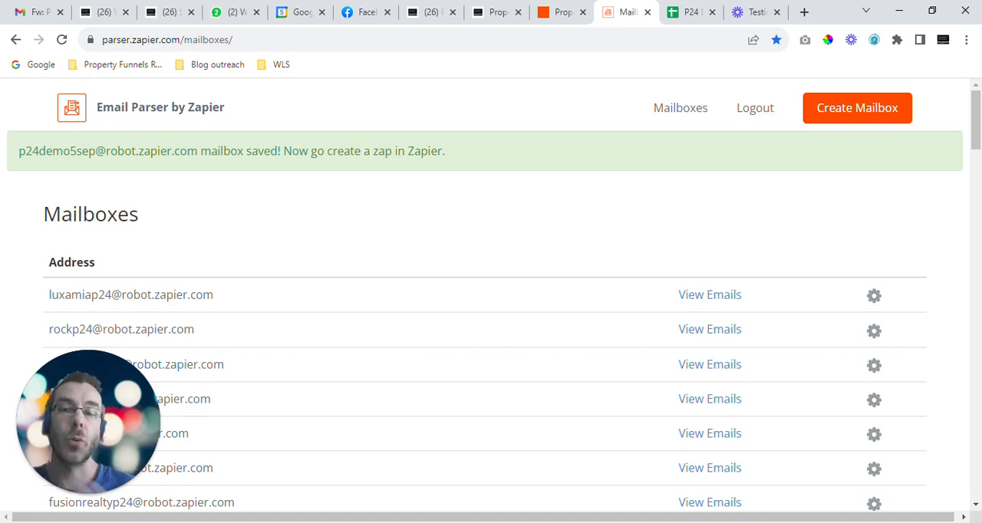
Step: Copy the new mailbox's full address and paste it as recipient of the Property24 Contact Request draft in Gmail
{"action": "left_click_drag", "start_coordinate": [18, 151], "coordinate": [197, 148]}
{"action": "key", "text": "ctrl+c"}
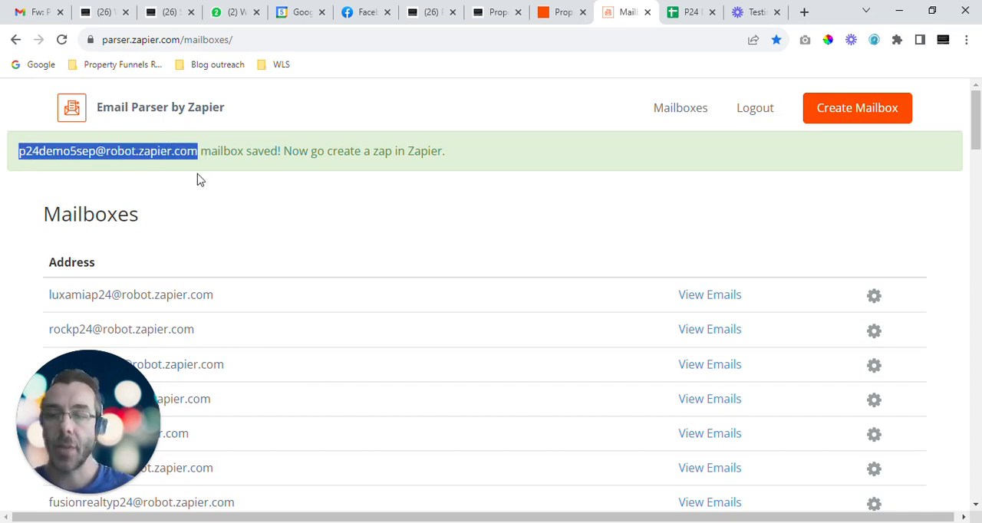
{"action": "left_click", "coordinate": [39, 11]}
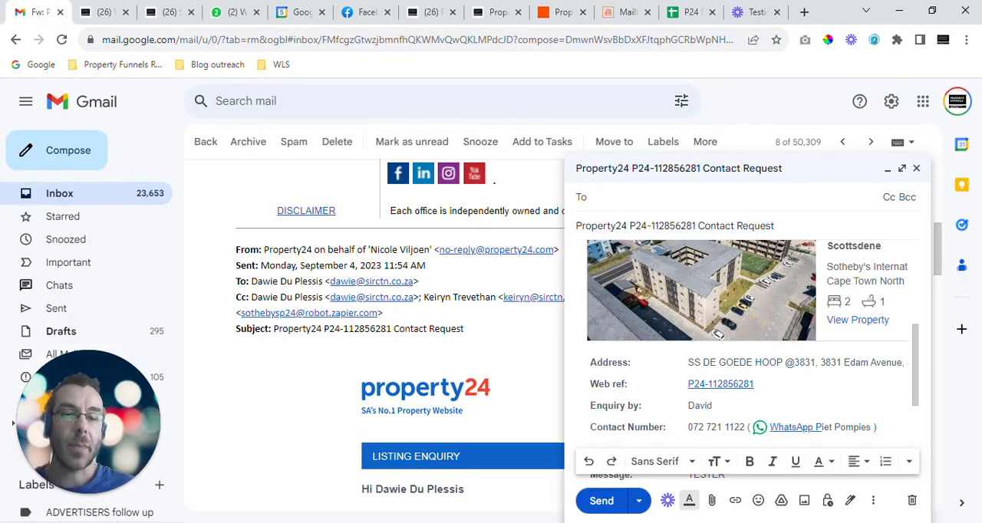
{"action": "key", "text": "ctrl+v"}
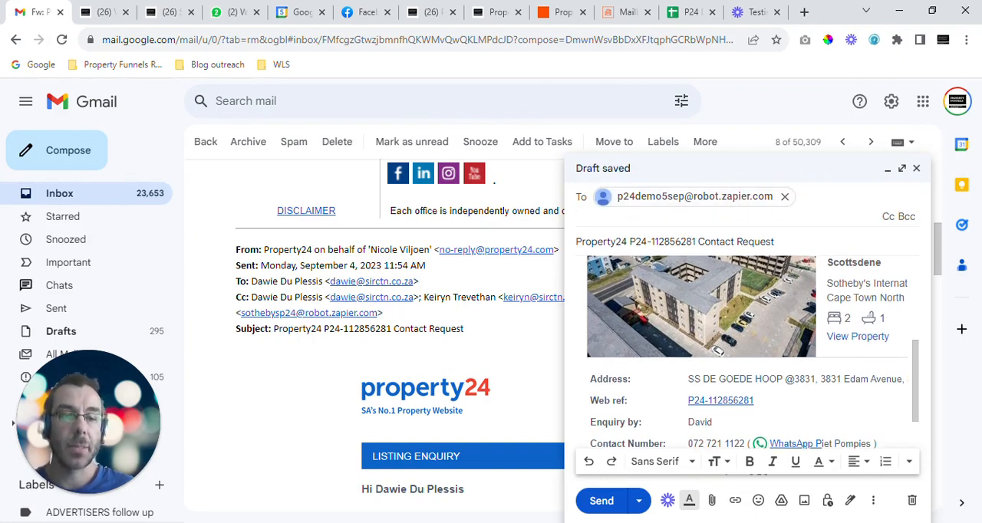
Step: Review the listing enquiry details in the Property24 Contact Request draft and send it to the parser mailbox
{"action": "left_click", "coordinate": [721, 315]}
{"action": "scroll", "coordinate": [722, 314], "scroll_direction": "up", "scroll_amount": 3}
{"action": "scroll", "coordinate": [742, 346], "scroll_direction": "down", "scroll_amount": 1}
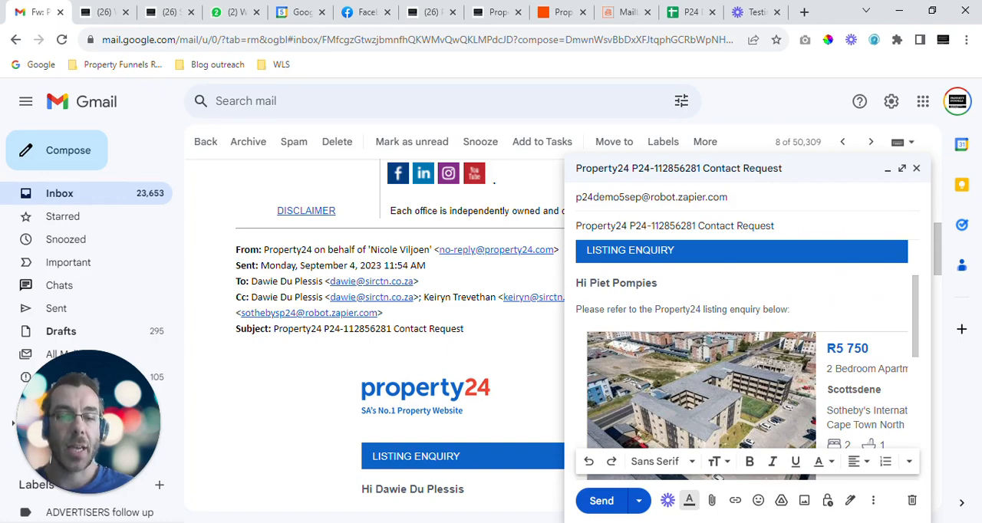
{"action": "scroll", "coordinate": [742, 345], "scroll_direction": "down", "scroll_amount": 1}
{"action": "scroll", "coordinate": [743, 345], "scroll_direction": "down", "scroll_amount": 2}
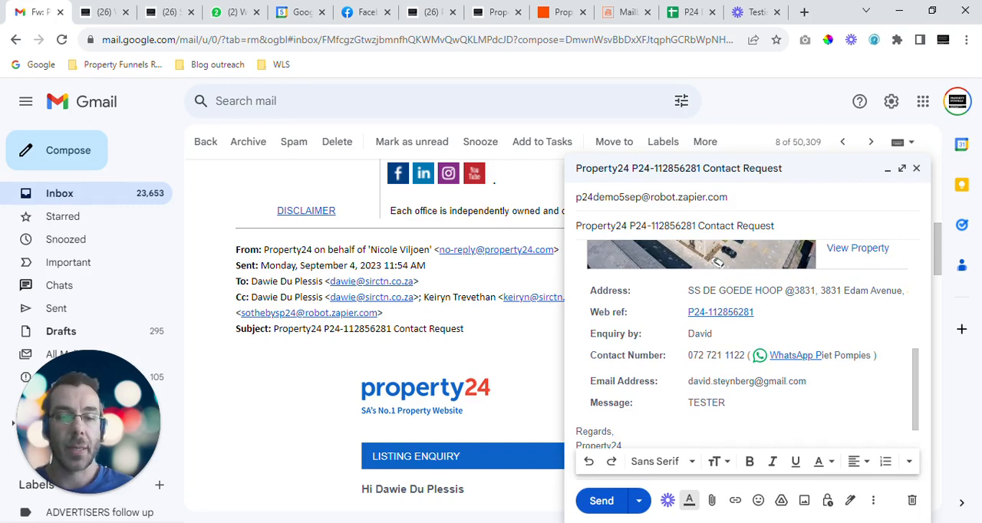
{"action": "scroll", "coordinate": [742, 345], "scroll_direction": "down", "scroll_amount": 1}
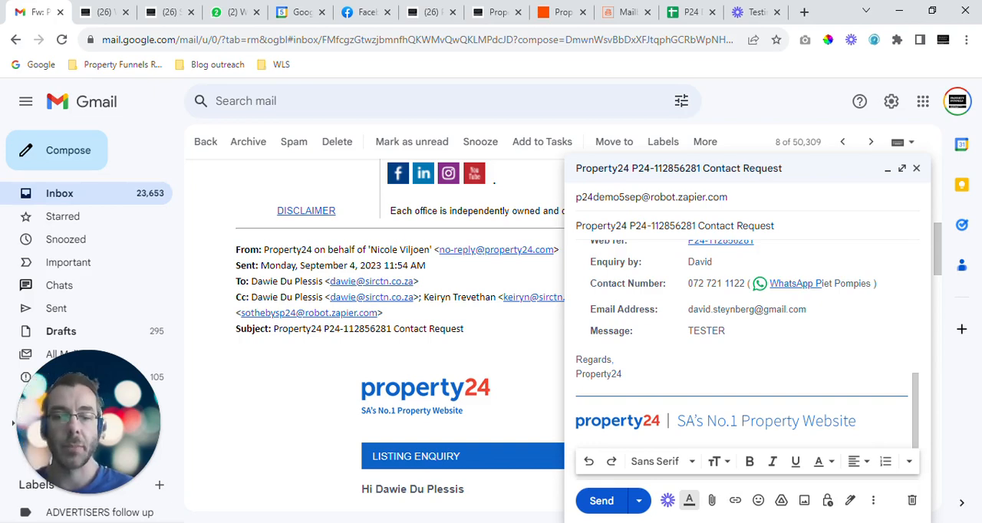
{"action": "scroll", "coordinate": [742, 345], "scroll_direction": "down", "scroll_amount": 1}
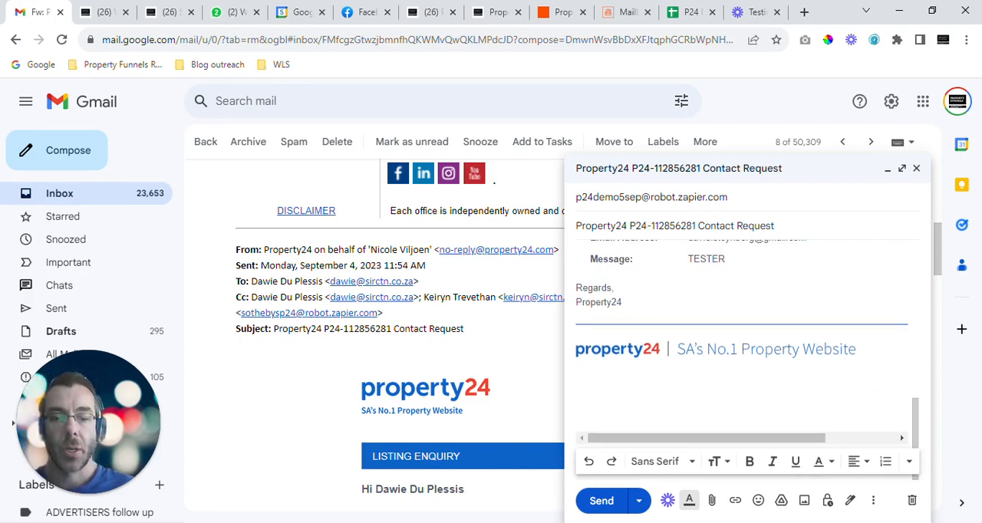
{"action": "left_click", "coordinate": [601, 501]}
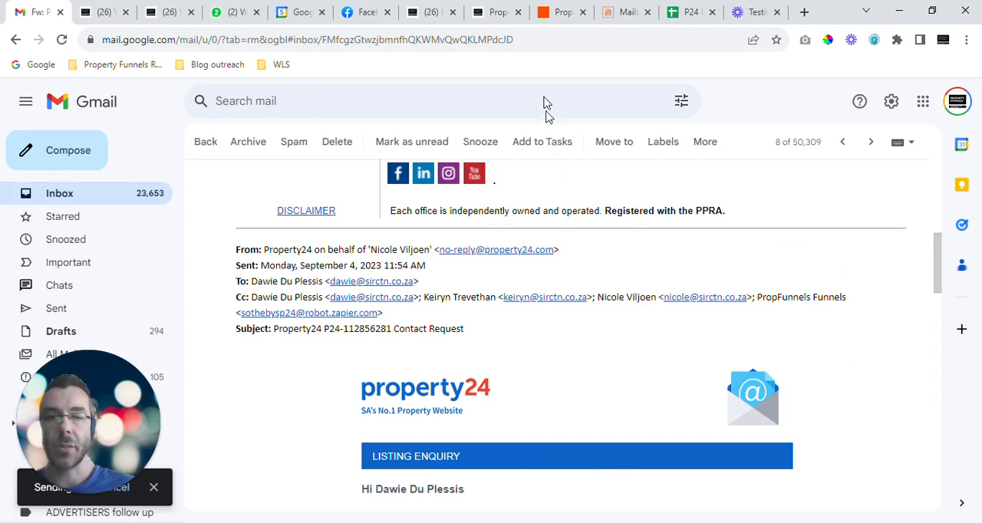
Step: Return to Email Parser, find the p24demo5sep mailbox in the list, open it for editing and review its initial template
{"action": "left_click", "coordinate": [623, 13]}
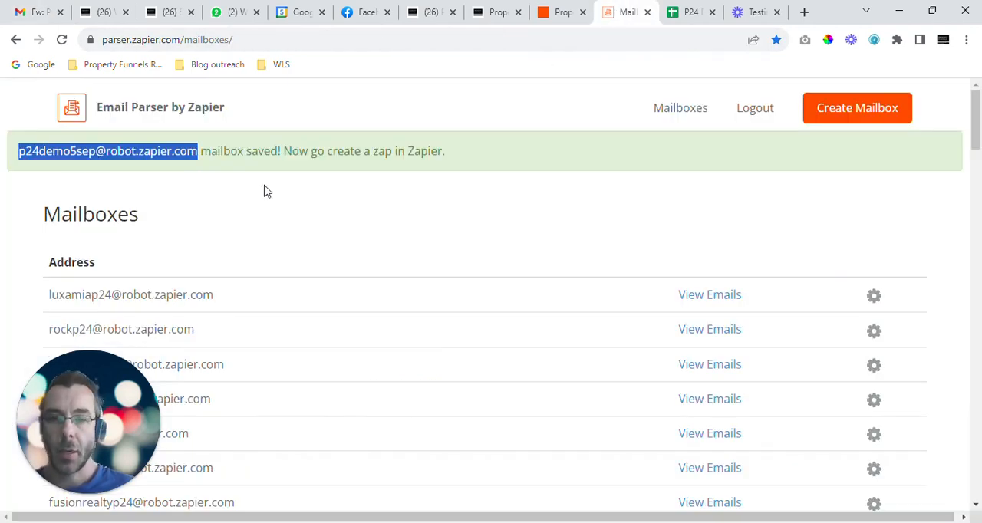
{"action": "key", "text": "ctrl+f"}
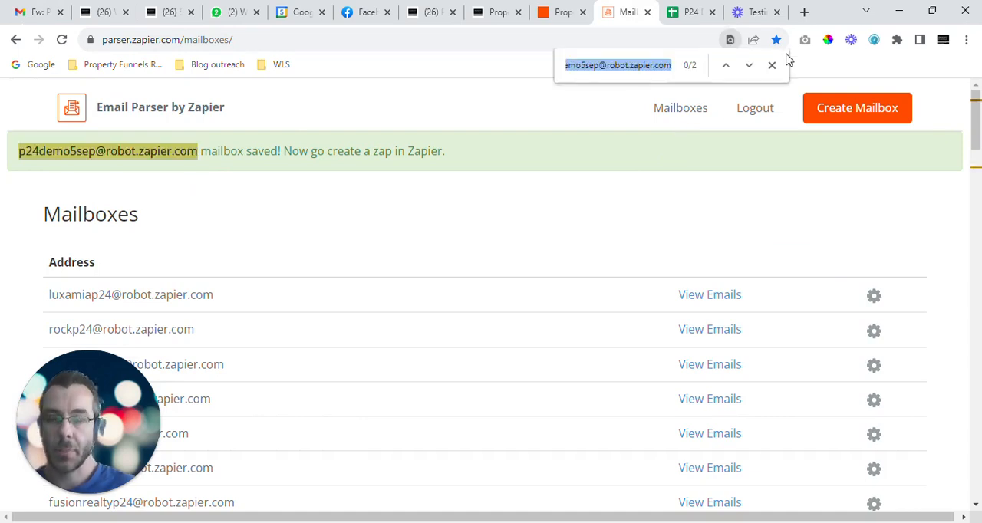
{"action": "key", "text": "Return"}
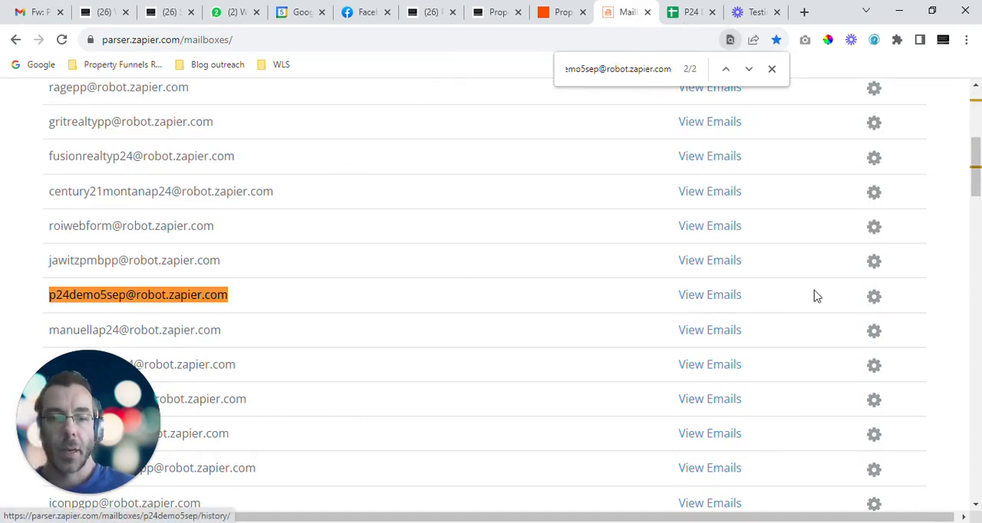
{"action": "left_click", "coordinate": [875, 303]}
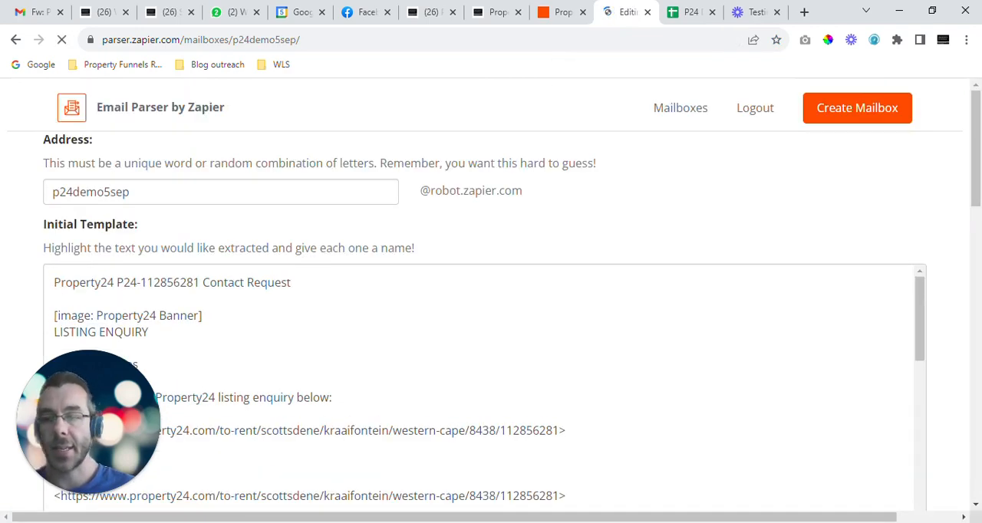
{"action": "scroll", "coordinate": [483, 307], "scroll_direction": "down", "scroll_amount": 4}
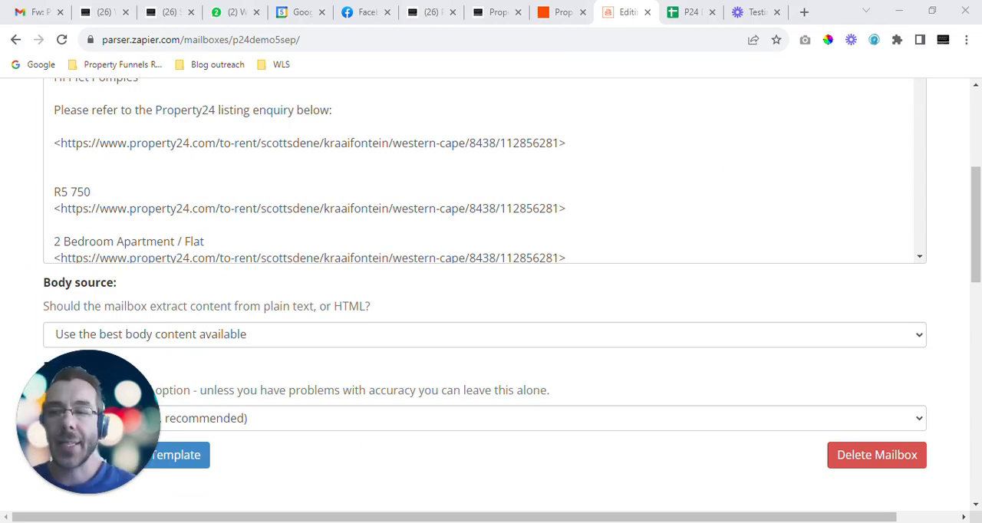
{"action": "scroll", "coordinate": [492, 292], "scroll_direction": "up", "scroll_amount": 3}
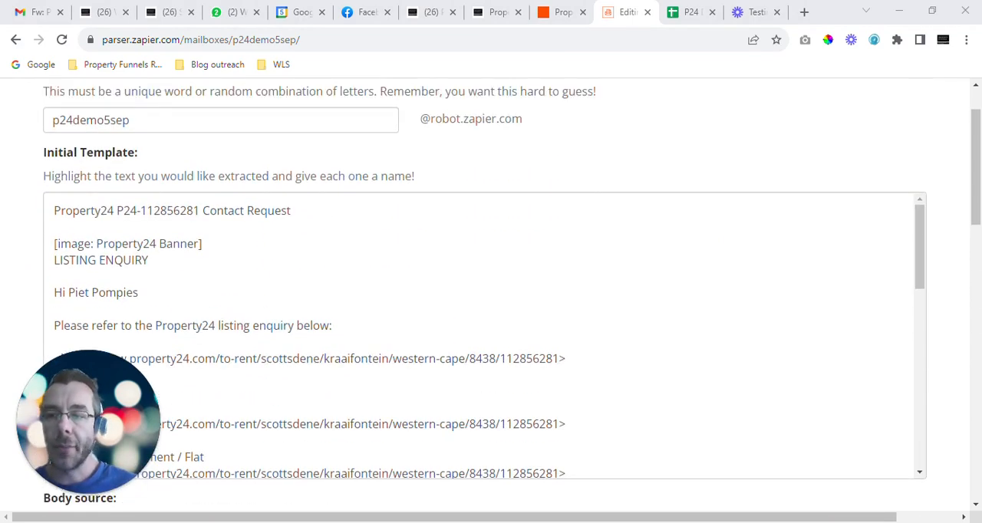
{"action": "scroll", "coordinate": [491, 292], "scroll_direction": "down", "scroll_amount": 1}
{"action": "scroll", "coordinate": [105, 171], "scroll_direction": "up", "scroll_amount": 1}
{"action": "scroll", "coordinate": [105, 171], "scroll_direction": "down", "scroll_amount": 1}
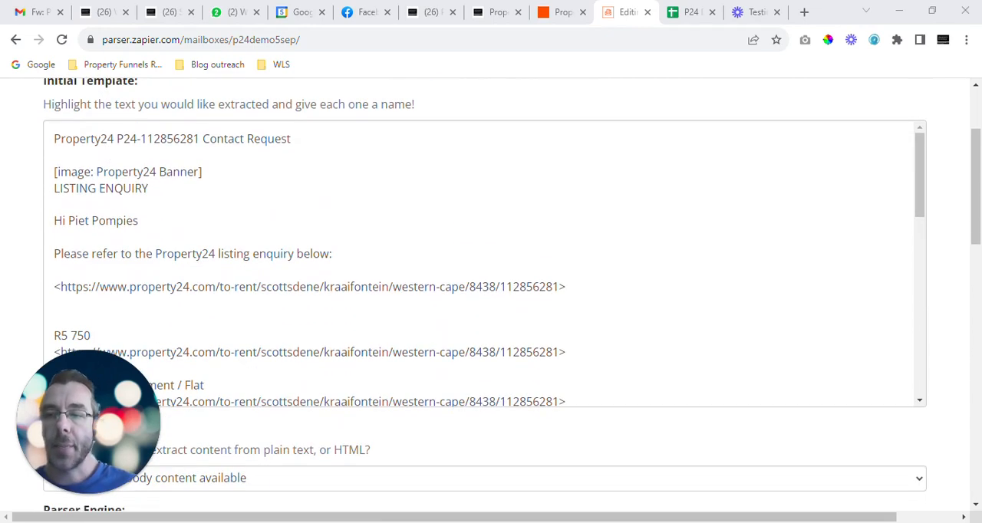
Step: Check the column headings in the P24 Demo 5 Sep Google Sheet and mark the agent's name in the template greeting as "agent name"
{"action": "left_click", "coordinate": [691, 12]}
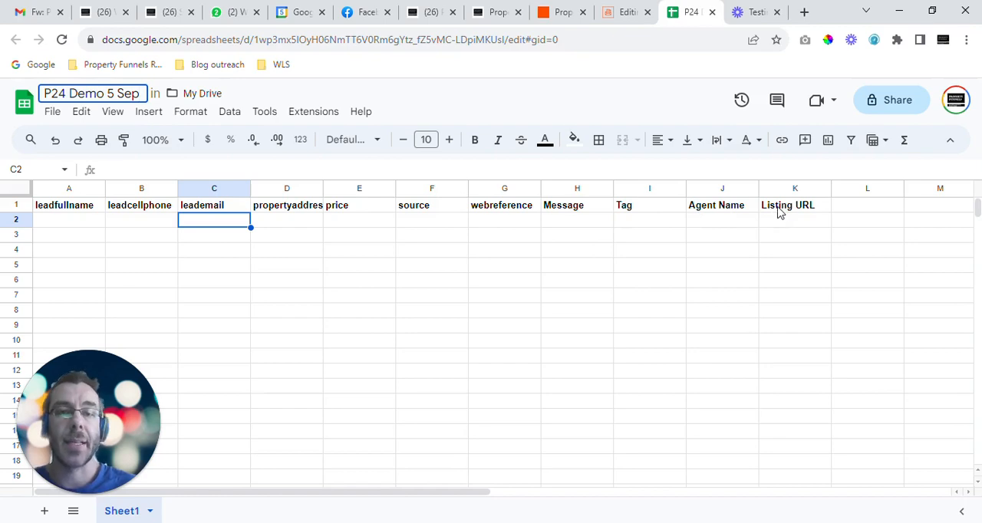
{"action": "left_click", "coordinate": [623, 12]}
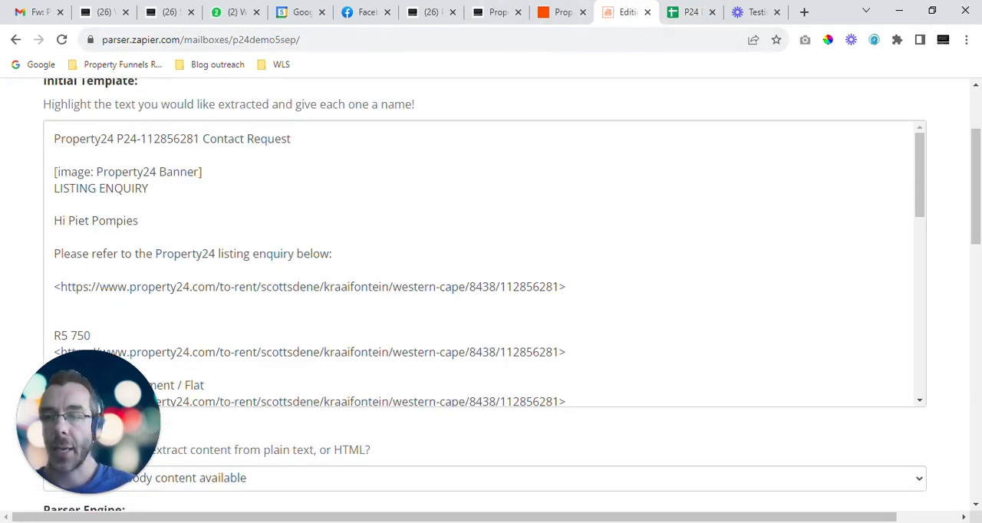
{"action": "left_click_drag", "start_coordinate": [69, 220], "coordinate": [138, 220]}
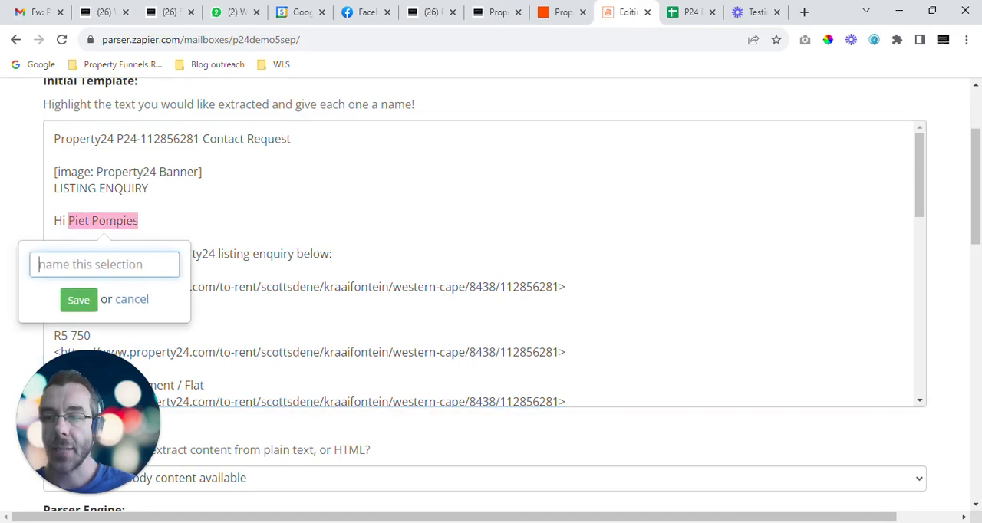
{"action": "type", "text": "agent name"}
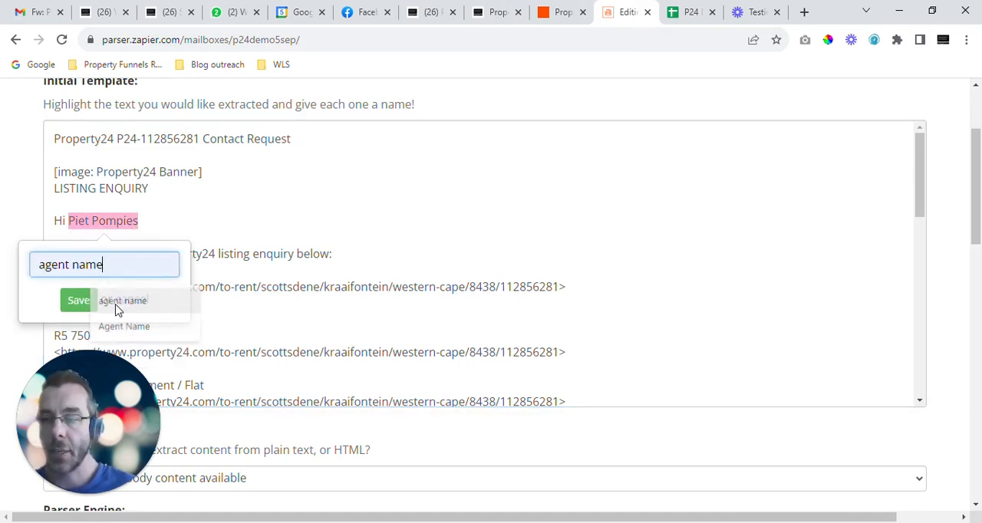
{"action": "left_click", "coordinate": [121, 301]}
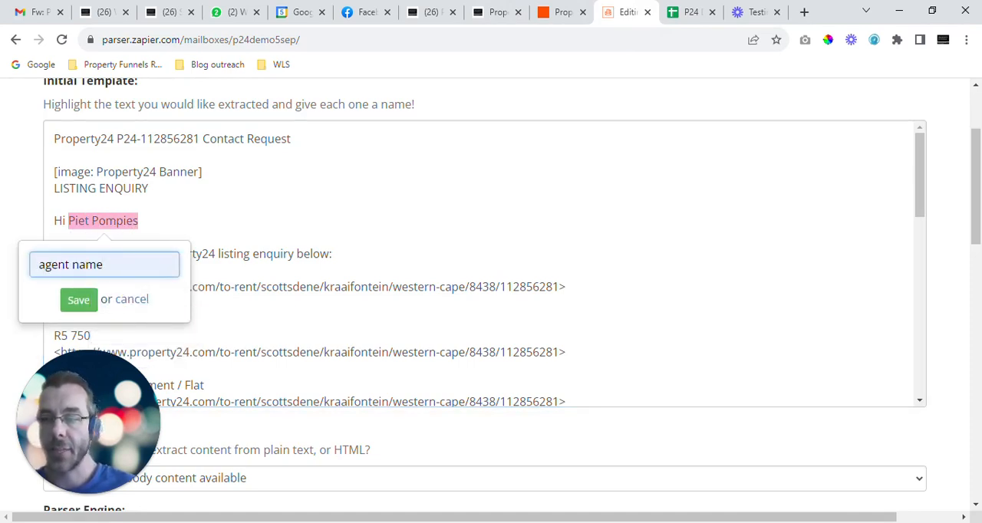
{"action": "left_click", "coordinate": [79, 301]}
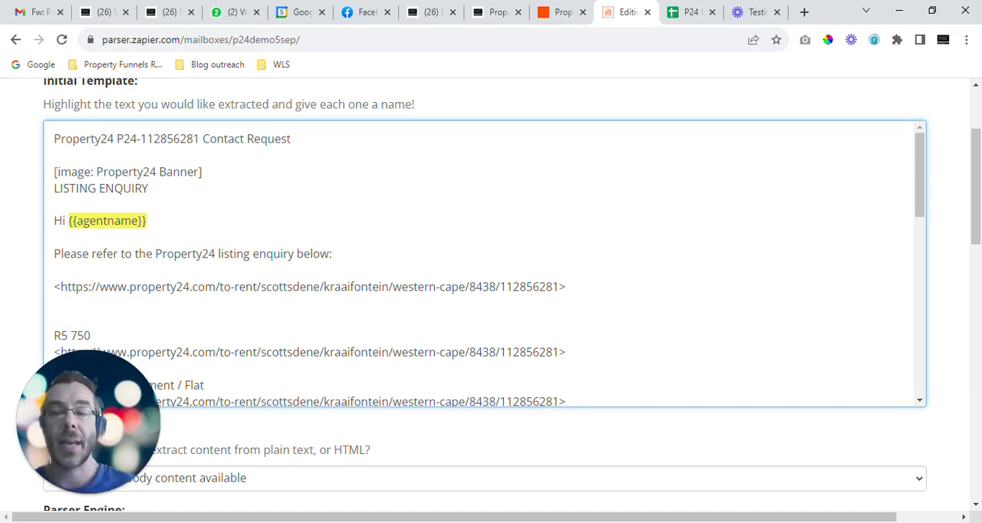
Step: Mark the rental amount "R5 750" in the initial template as an extracted field named "price"
{"action": "scroll", "coordinate": [490, 264], "scroll_direction": "down", "scroll_amount": 3}
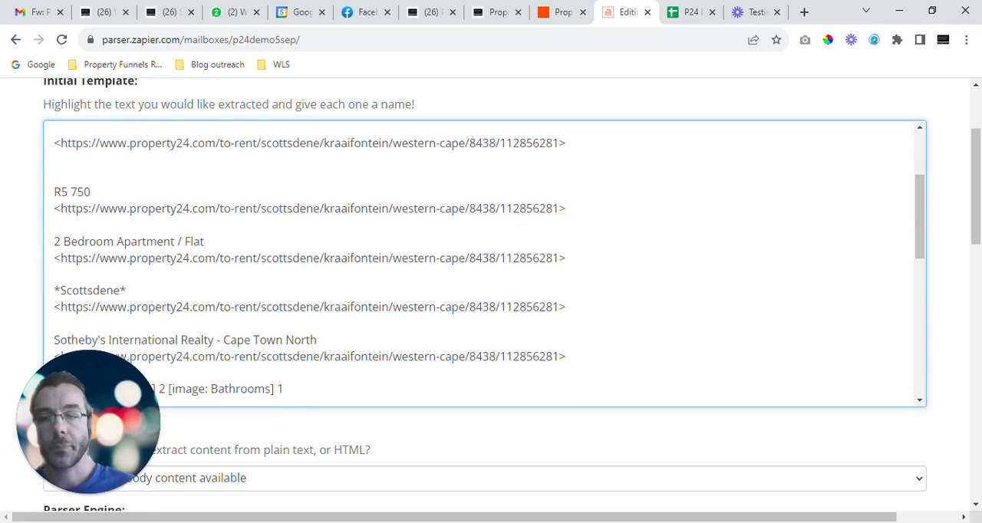
{"action": "left_click_drag", "start_coordinate": [54, 192], "coordinate": [91, 194]}
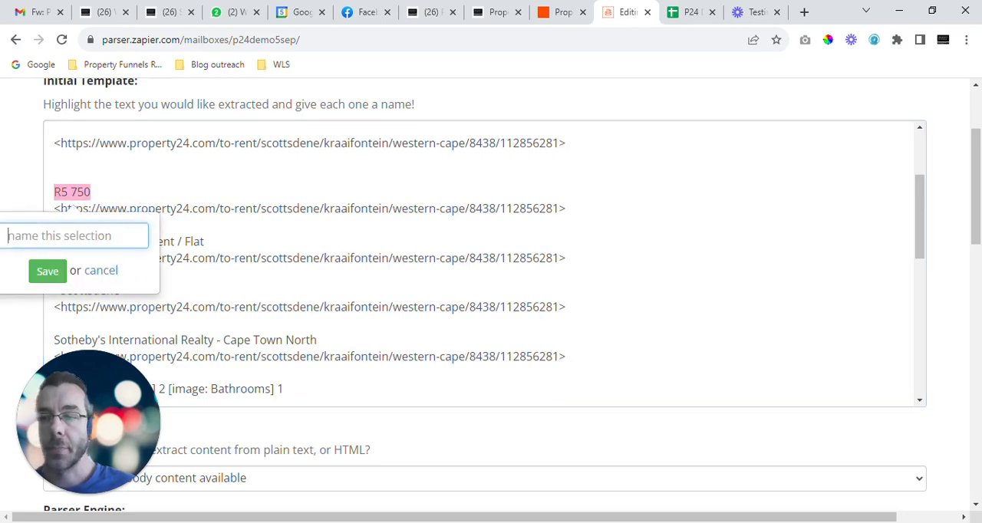
{"action": "type", "text": "price"}
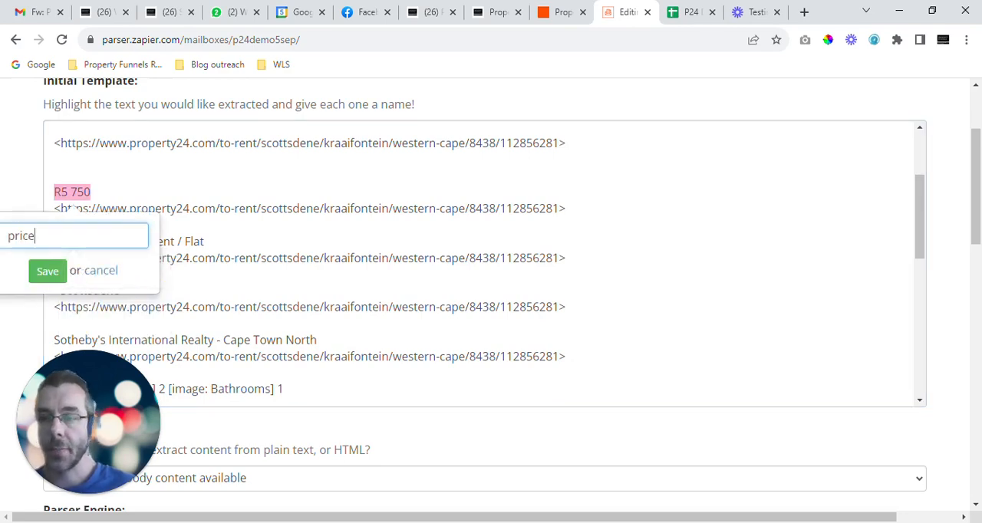
{"action": "left_click", "coordinate": [48, 271]}
Step: Mark the link under View Property, without its angle brackets, as a field named "listing url"
{"action": "scroll", "coordinate": [50, 270], "scroll_direction": "down", "scroll_amount": 3}
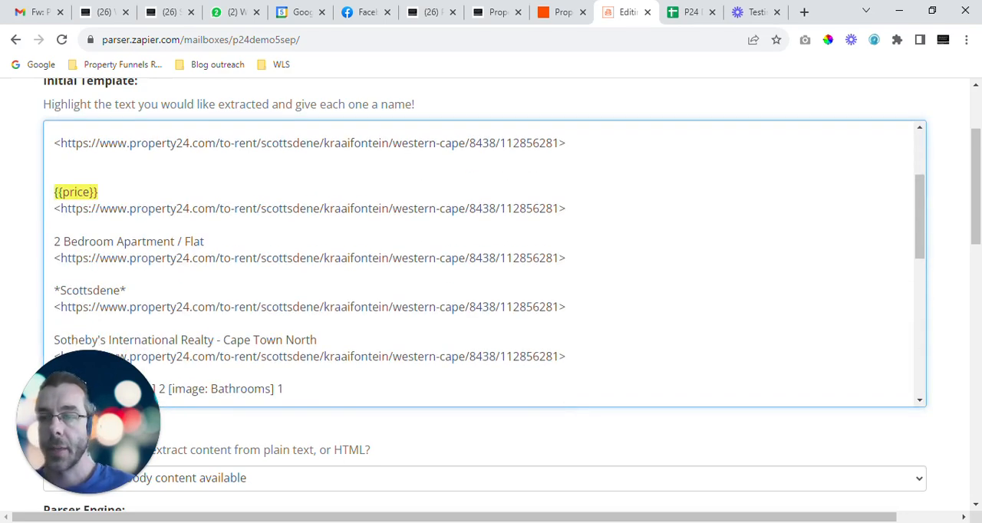
{"action": "scroll", "coordinate": [484, 265], "scroll_direction": "down", "scroll_amount": 2}
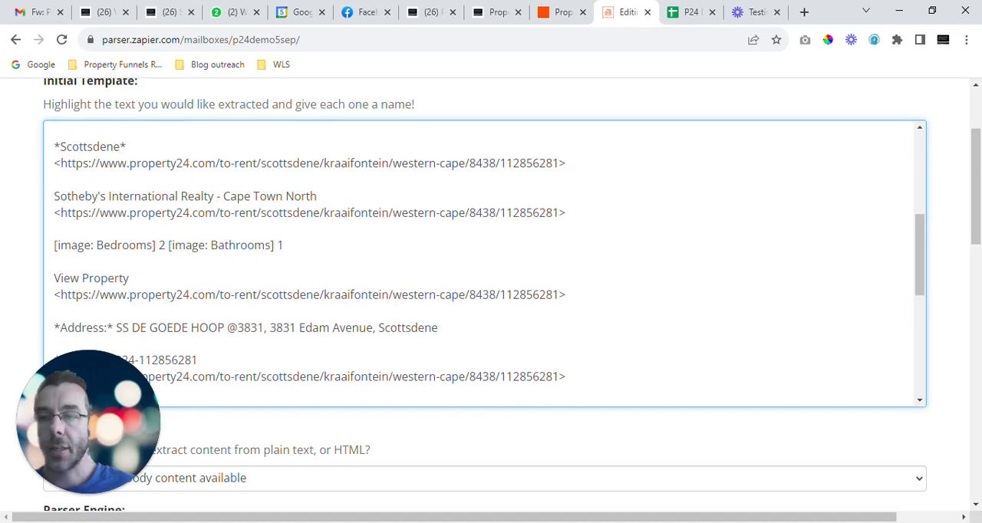
{"action": "scroll", "coordinate": [483, 265], "scroll_direction": "down", "scroll_amount": 2}
{"action": "scroll", "coordinate": [484, 264], "scroll_direction": "up", "scroll_amount": 1}
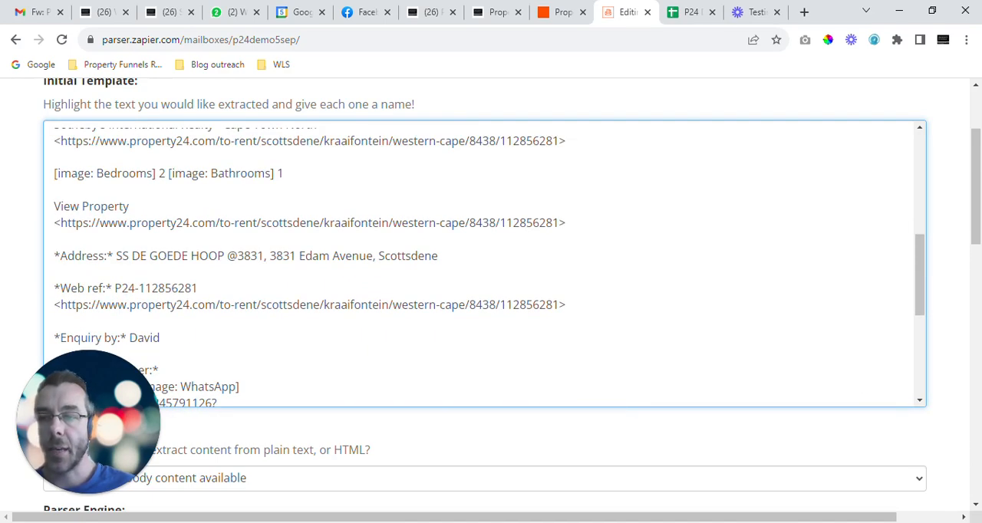
{"action": "left_click_drag", "start_coordinate": [60, 222], "coordinate": [559, 224]}
{"action": "type", "text": "listing enquiry"}
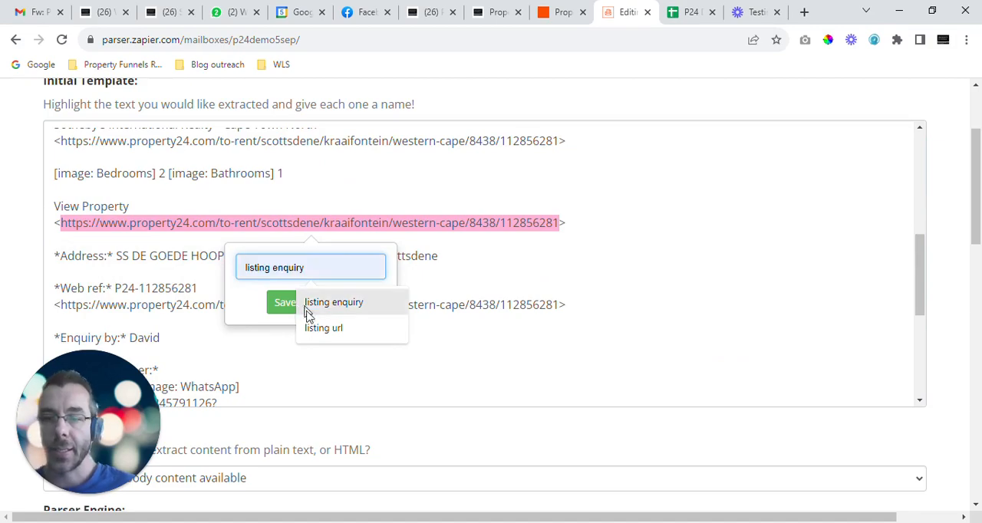
{"action": "left_click", "coordinate": [325, 328]}
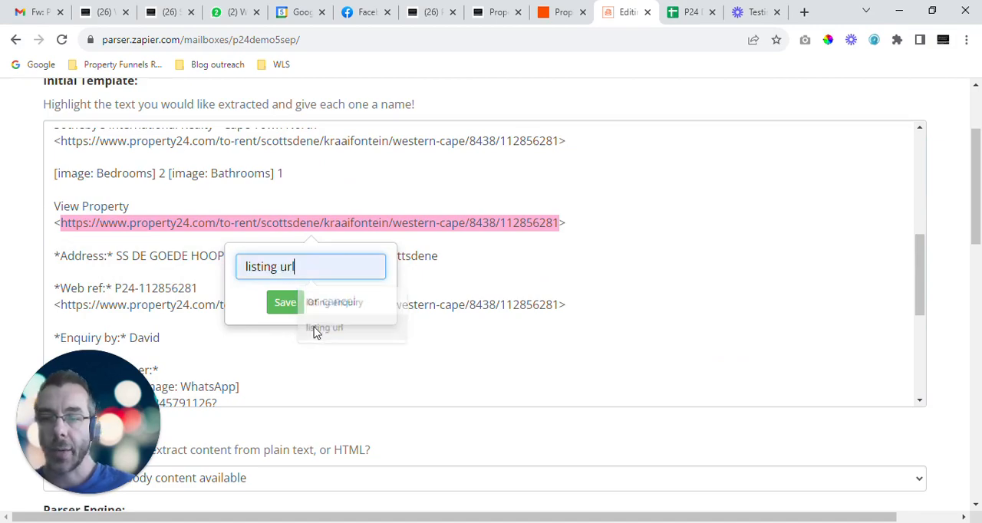
{"action": "left_click", "coordinate": [284, 303]}
Step: Mark the full property address after the Address label as a field named "address"
{"action": "scroll", "coordinate": [485, 264], "scroll_direction": "down", "scroll_amount": 2}
{"action": "scroll", "coordinate": [485, 263], "scroll_direction": "up", "scroll_amount": 2}
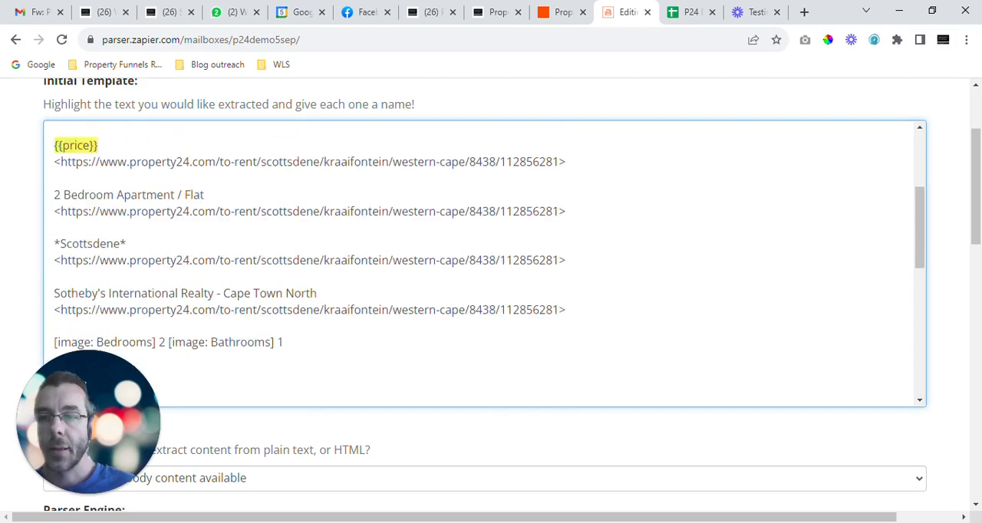
{"action": "scroll", "coordinate": [485, 263], "scroll_direction": "down", "scroll_amount": 4}
{"action": "scroll", "coordinate": [485, 263], "scroll_direction": "up", "scroll_amount": 1}
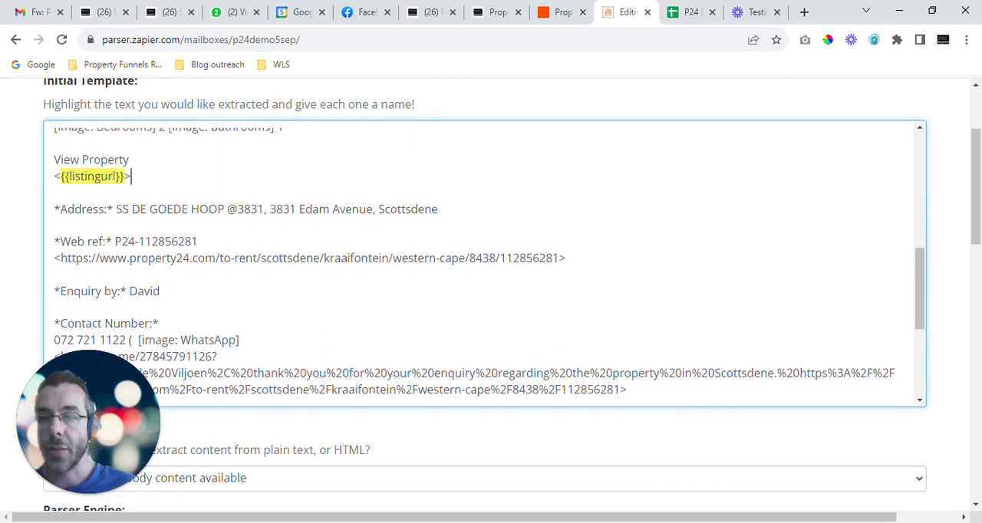
{"action": "left_click_drag", "start_coordinate": [116, 209], "coordinate": [439, 209]}
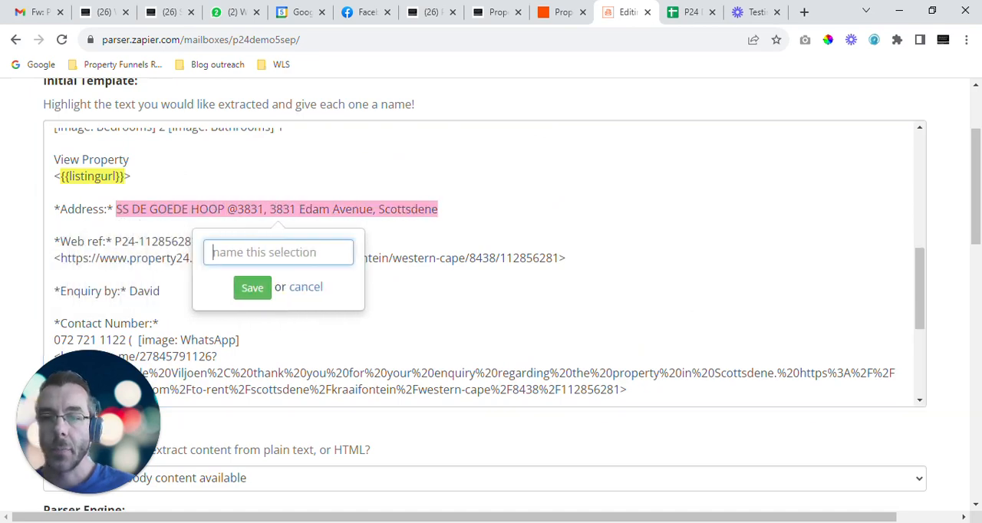
{"action": "type", "text": "address"}
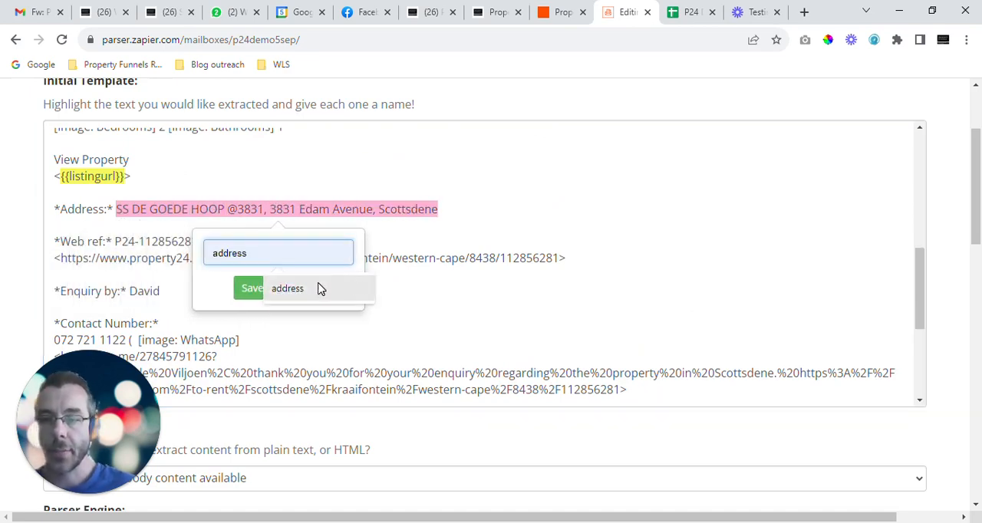
{"action": "left_click", "coordinate": [321, 288]}
{"action": "left_click", "coordinate": [255, 290]}
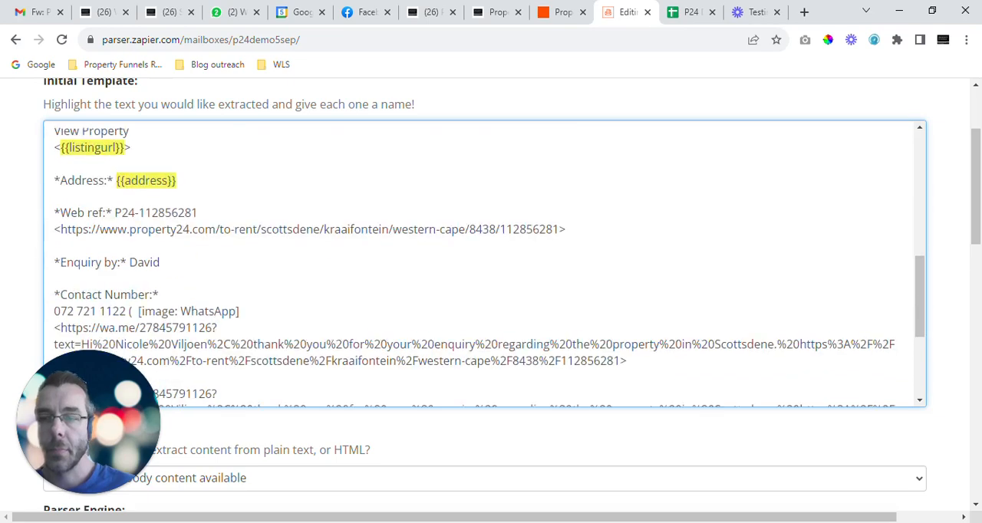
Step: Mark the reference code after the Web ref label as a field named "web ref"
{"action": "left_click_drag", "start_coordinate": [115, 208], "coordinate": [198, 209]}
{"action": "type", "text": "web ref"}
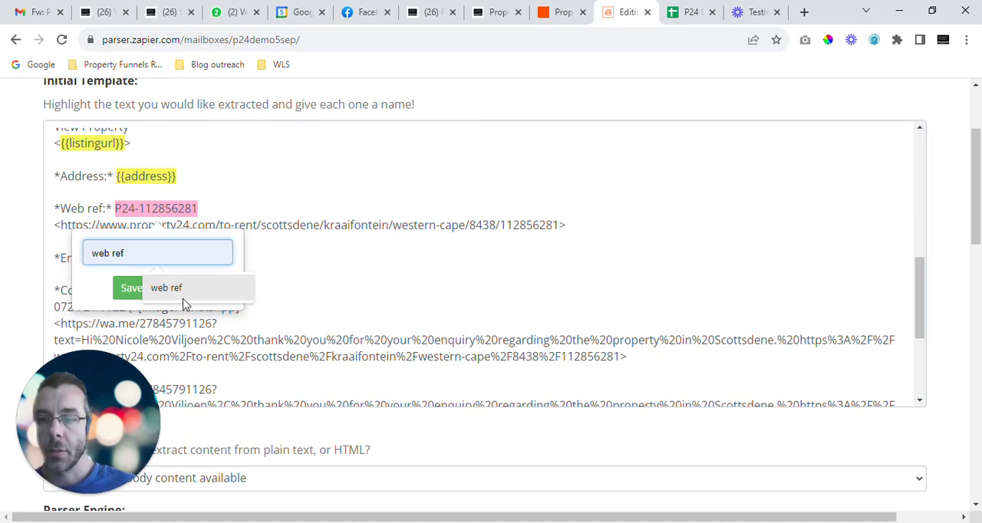
{"action": "left_click", "coordinate": [178, 295]}
{"action": "left_click", "coordinate": [146, 290]}
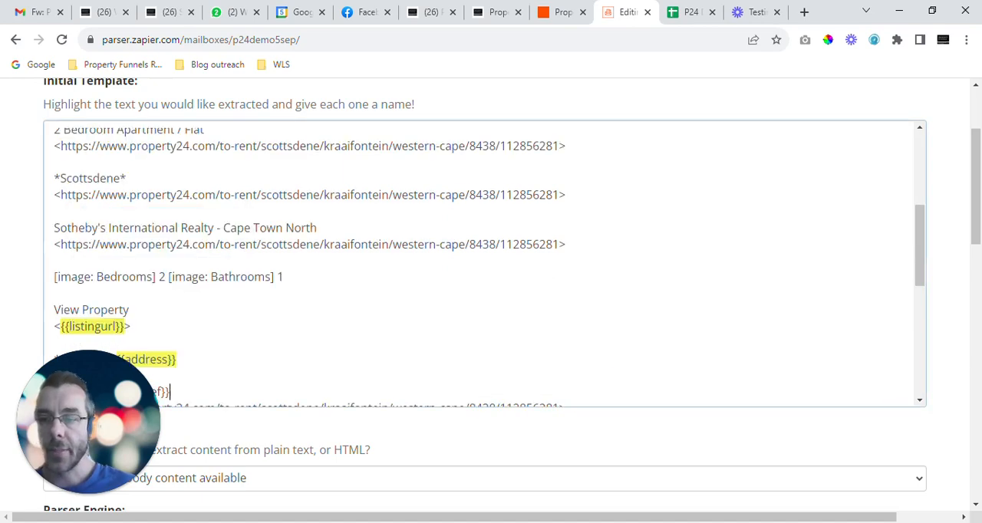
Step: Mark the enquirer's name after the Enquiry by label as a field named "lead full name"
{"action": "scroll", "coordinate": [490, 266], "scroll_direction": "down", "scroll_amount": 1}
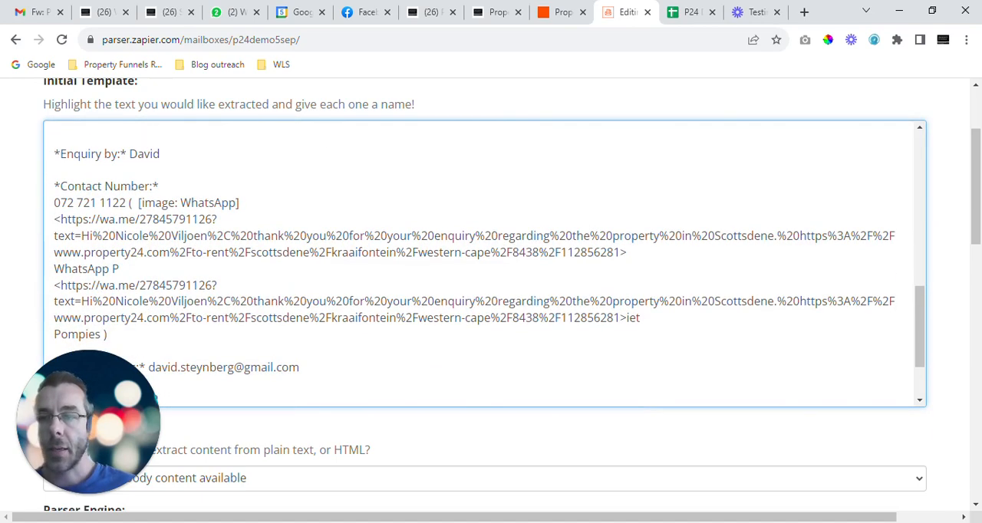
{"action": "left_click_drag", "start_coordinate": [130, 155], "coordinate": [161, 154]}
{"action": "type", "text": "lead full name"}
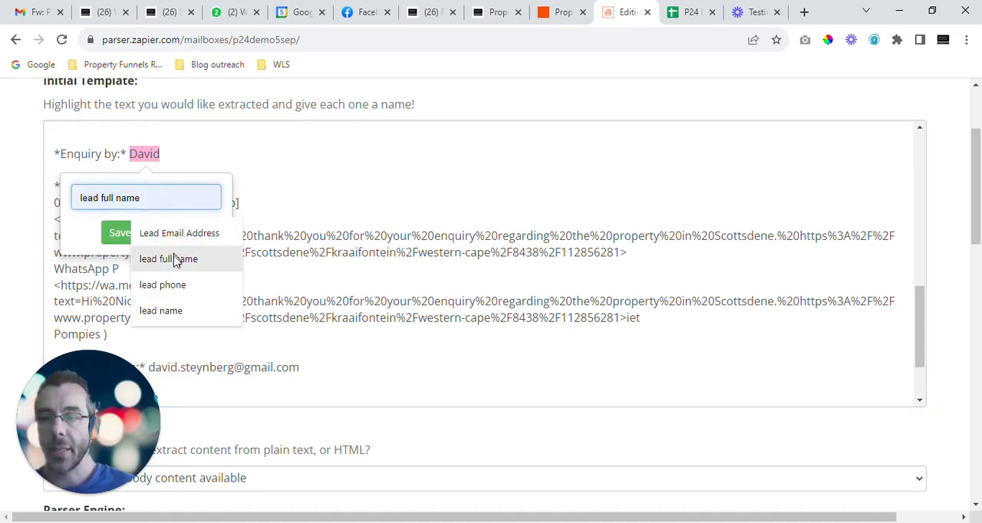
{"action": "left_click", "coordinate": [176, 258]}
{"action": "left_click", "coordinate": [121, 233]}
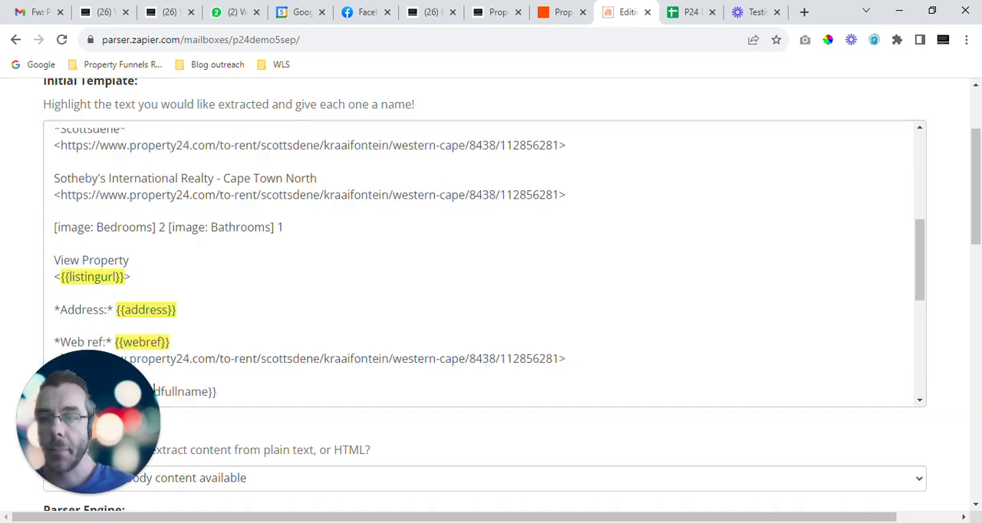
Step: Mark the phone number under the Contact Number label as a field named "lead phone"
{"action": "scroll", "coordinate": [484, 261], "scroll_direction": "down", "scroll_amount": 3}
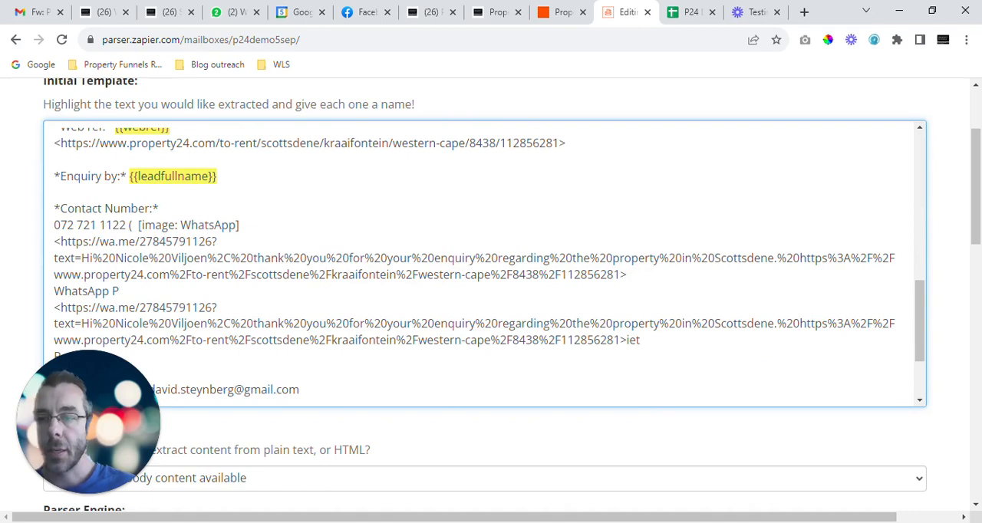
{"action": "left_click_drag", "start_coordinate": [54, 224], "coordinate": [125, 224]}
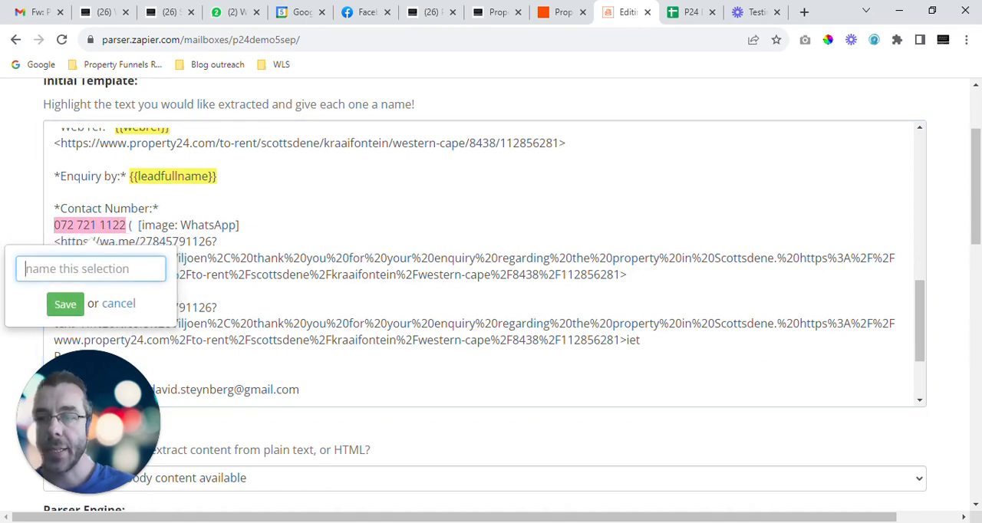
{"action": "type", "text": "lead"}
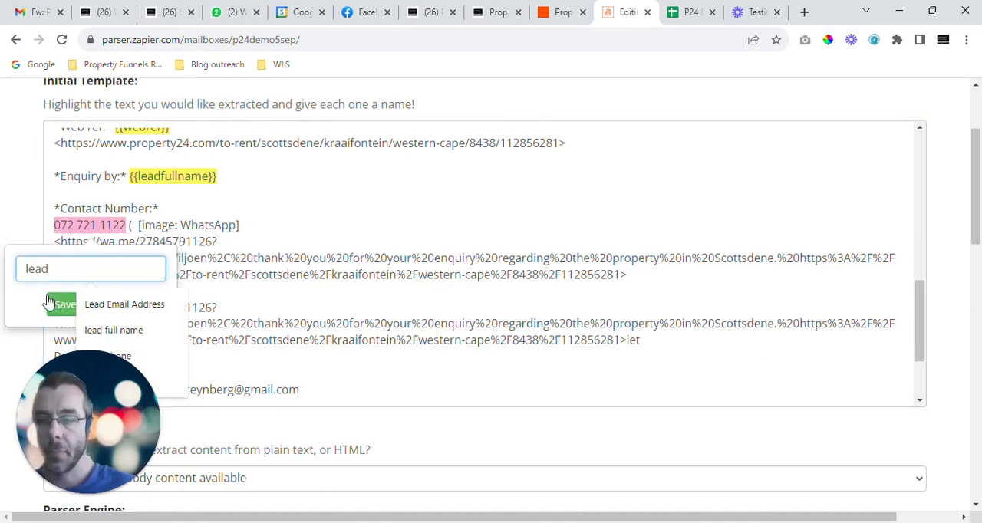
{"action": "left_click", "coordinate": [136, 353]}
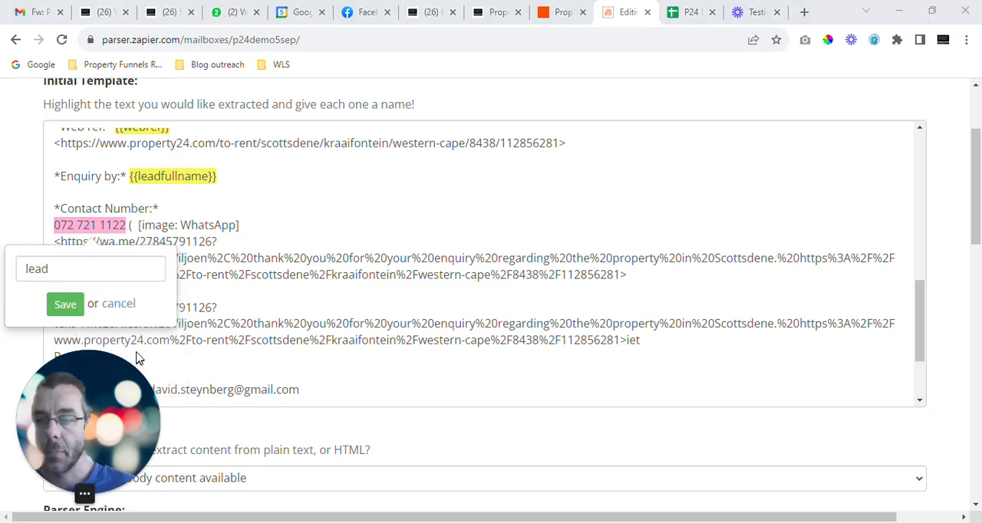
{"action": "left_click", "coordinate": [91, 269]}
{"action": "type", "text": "phone"}
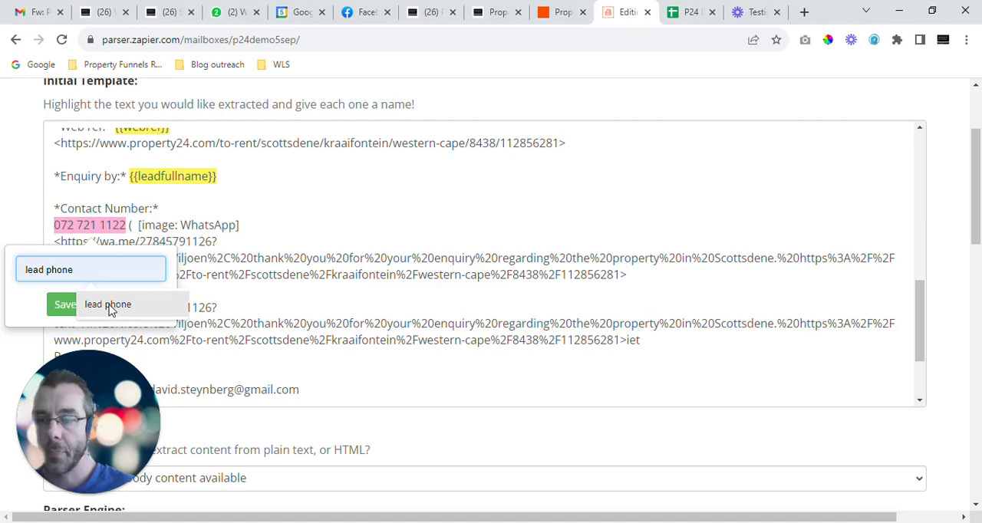
{"action": "left_click", "coordinate": [107, 304]}
{"action": "left_click", "coordinate": [62, 304]}
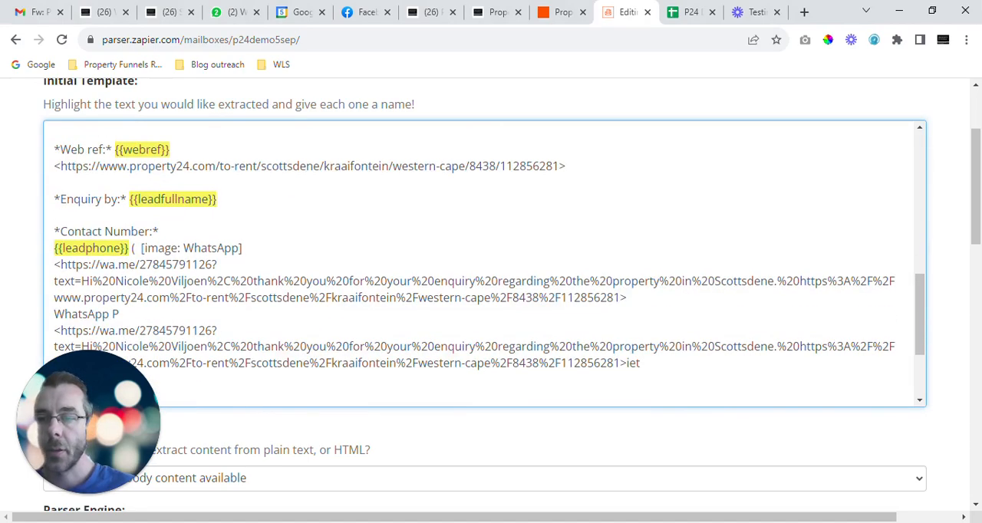
Step: Mark the enquirer's e-mail after the Email Address label as a field named "Lead Email Address"
{"action": "scroll", "coordinate": [48, 307], "scroll_direction": "down", "scroll_amount": 4}
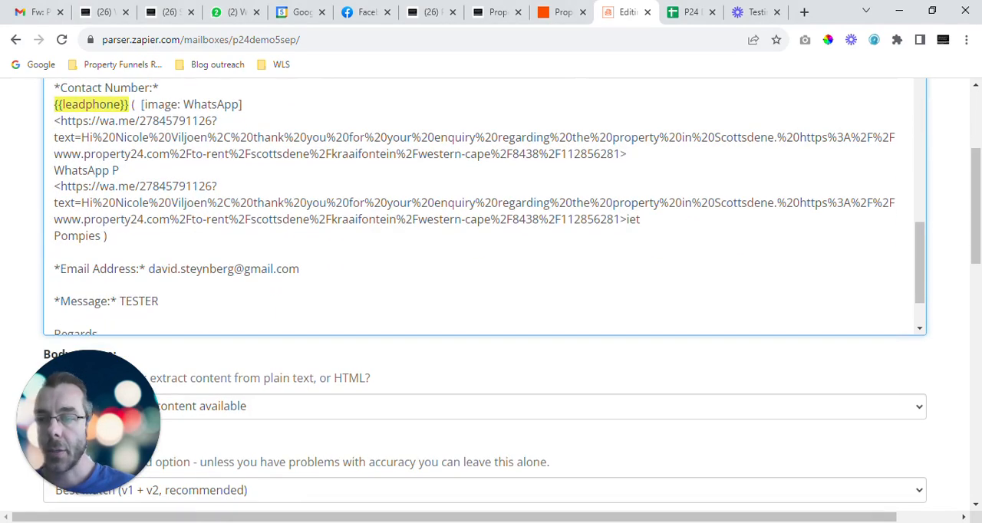
{"action": "scroll", "coordinate": [49, 307], "scroll_direction": "down", "scroll_amount": 2}
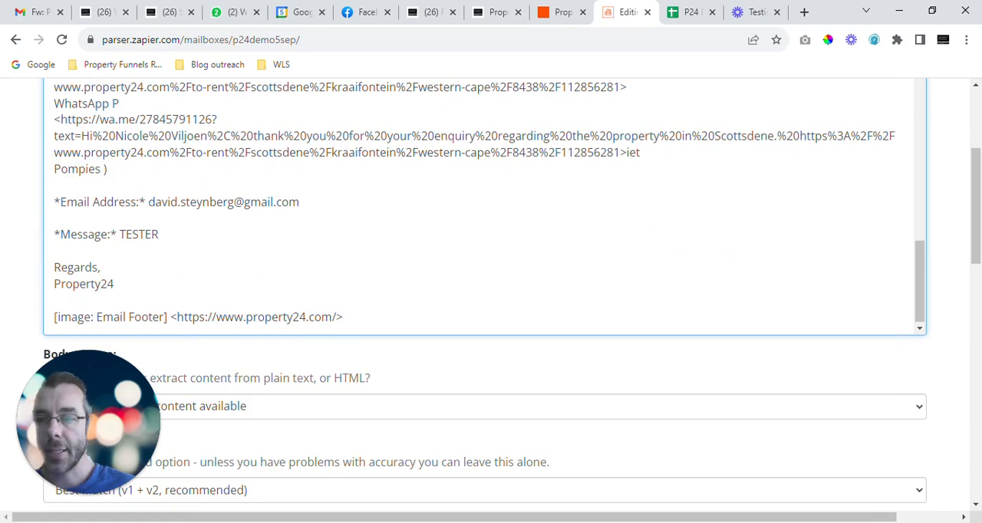
{"action": "left_click_drag", "start_coordinate": [148, 202], "coordinate": [299, 202]}
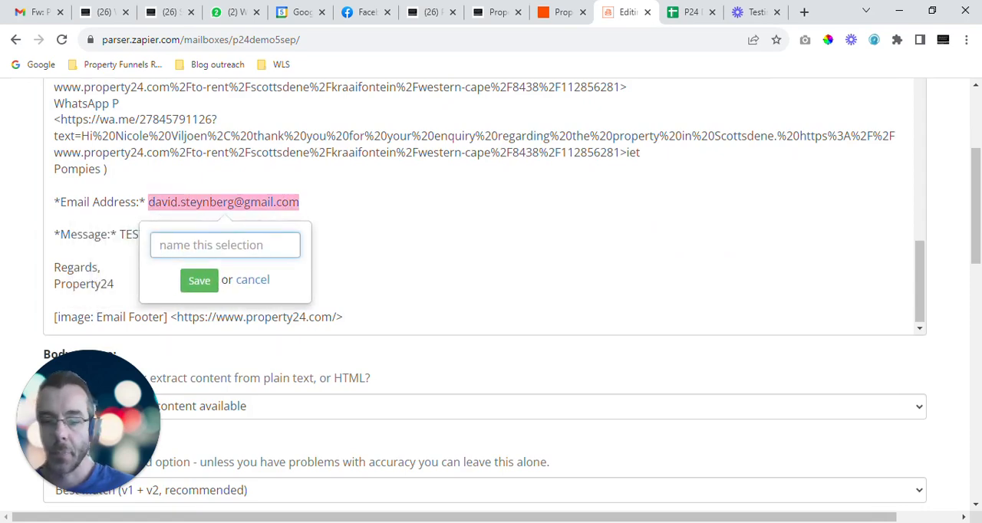
{"action": "type", "text": "lead"}
{"action": "left_click", "coordinate": [296, 284]}
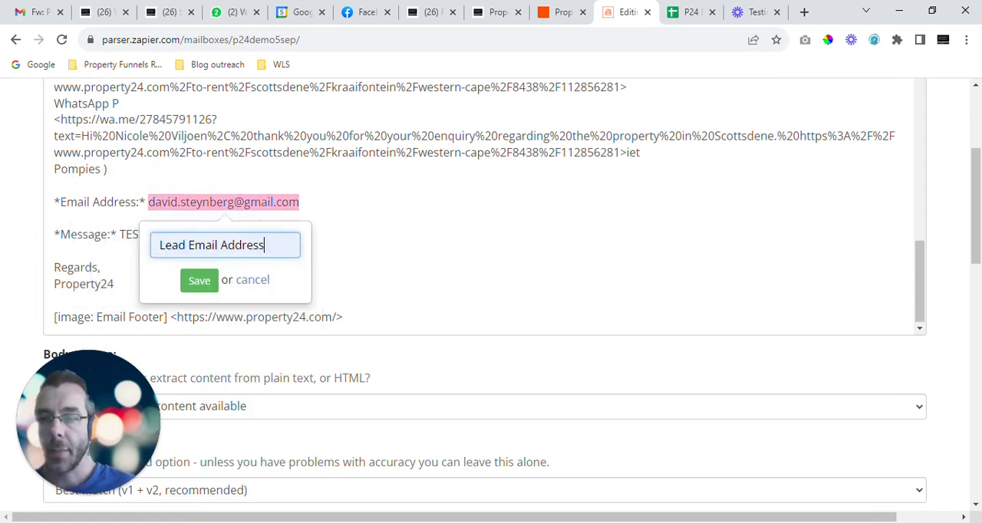
{"action": "left_click", "coordinate": [199, 281]}
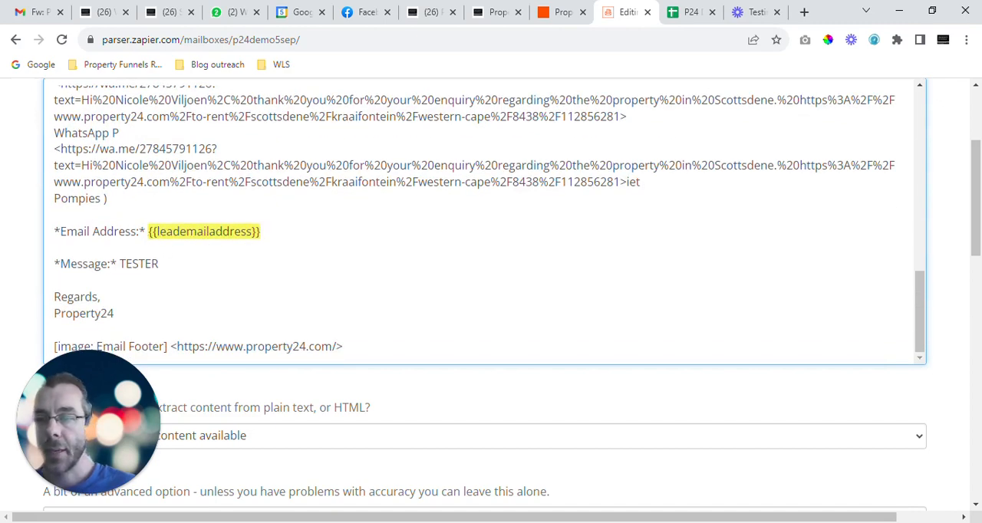
Step: Mark the text after the Message label as a field named "message"
{"action": "double_click", "coordinate": [139, 264]}
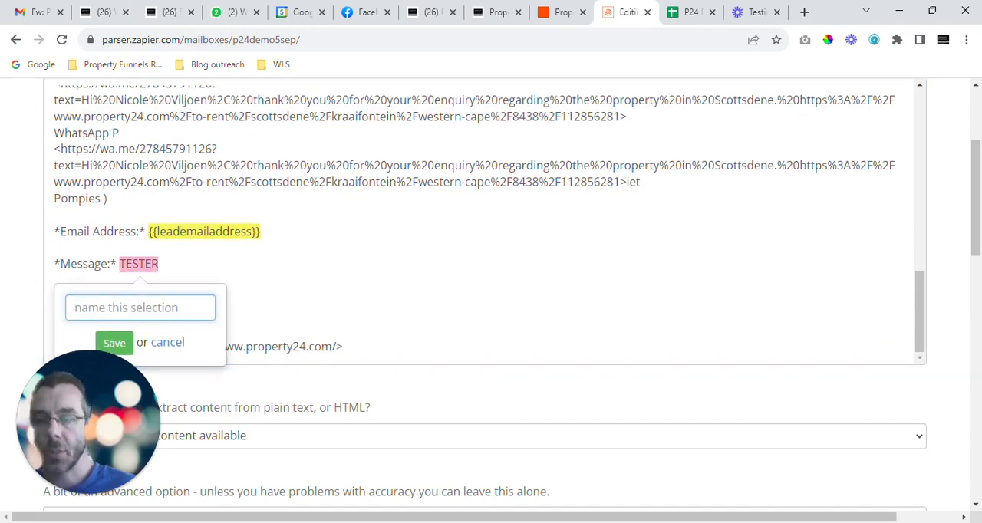
{"action": "type", "text": "mess"}
{"action": "left_click", "coordinate": [179, 347]}
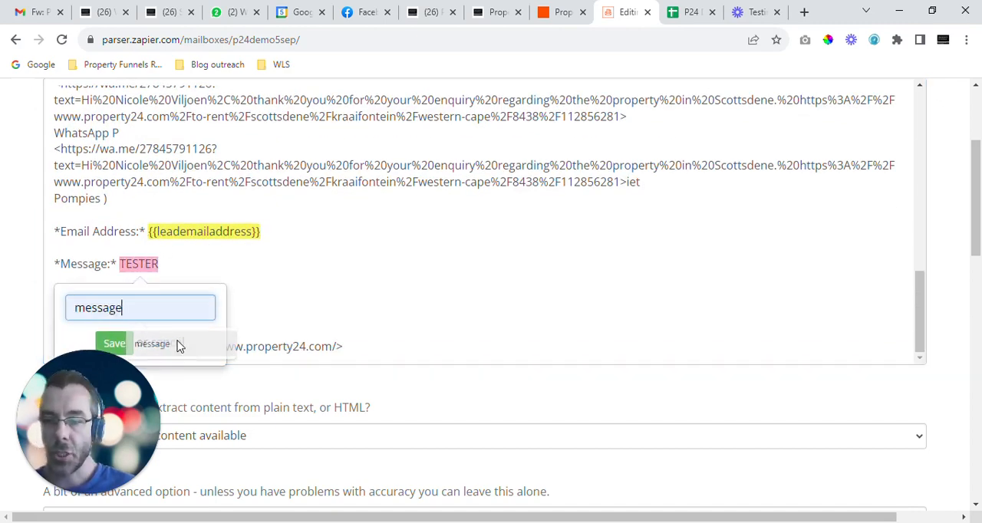
{"action": "left_click", "coordinate": [113, 344]}
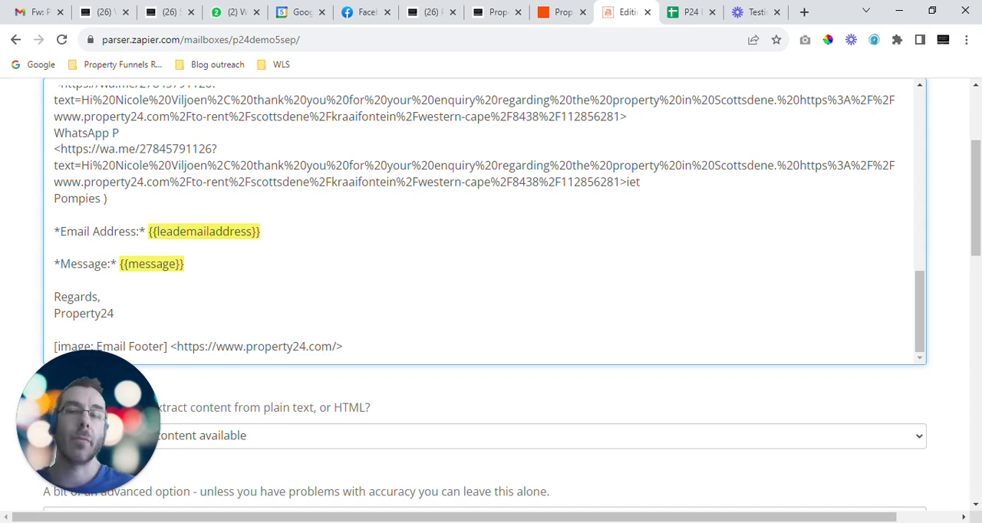
Step: Mark the word Property24 below Regards as a field named "tag"
{"action": "left_click_drag", "start_coordinate": [53, 314], "coordinate": [115, 313]}
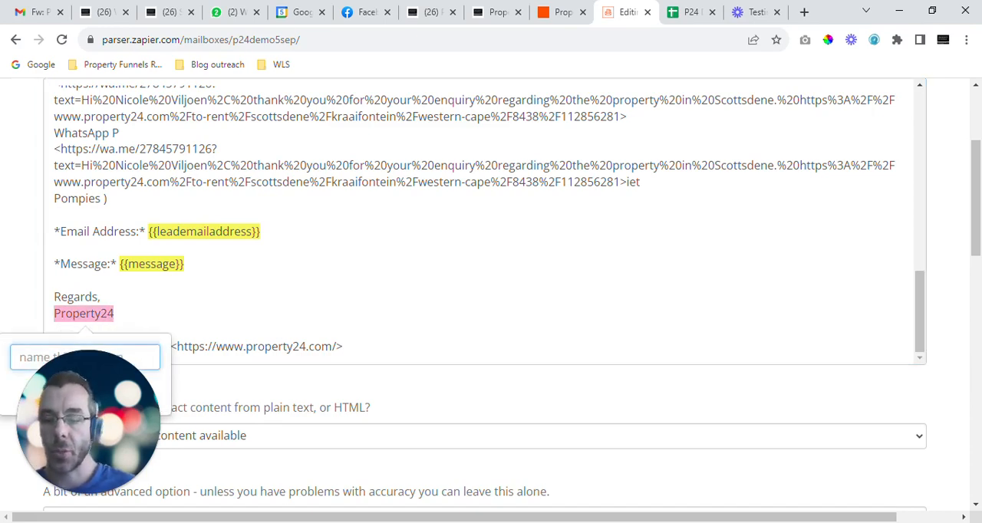
{"action": "type", "text": "tag"}
{"action": "scroll", "coordinate": [147, 307], "scroll_direction": "down", "scroll_amount": 3}
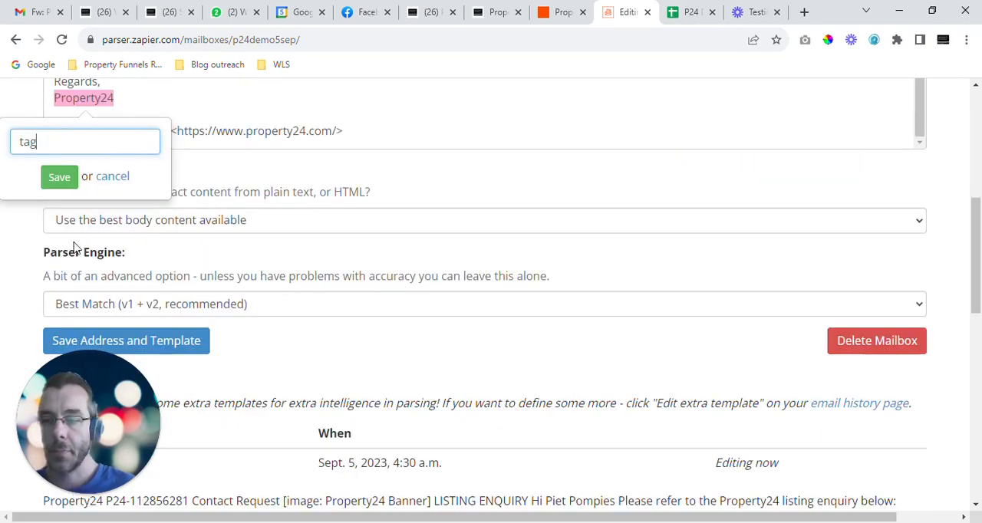
{"action": "left_click", "coordinate": [59, 176]}
Step: Review the marked fields throughout the email template, and save the mailbox address and template
{"action": "scroll", "coordinate": [483, 222], "scroll_direction": "up", "scroll_amount": 6}
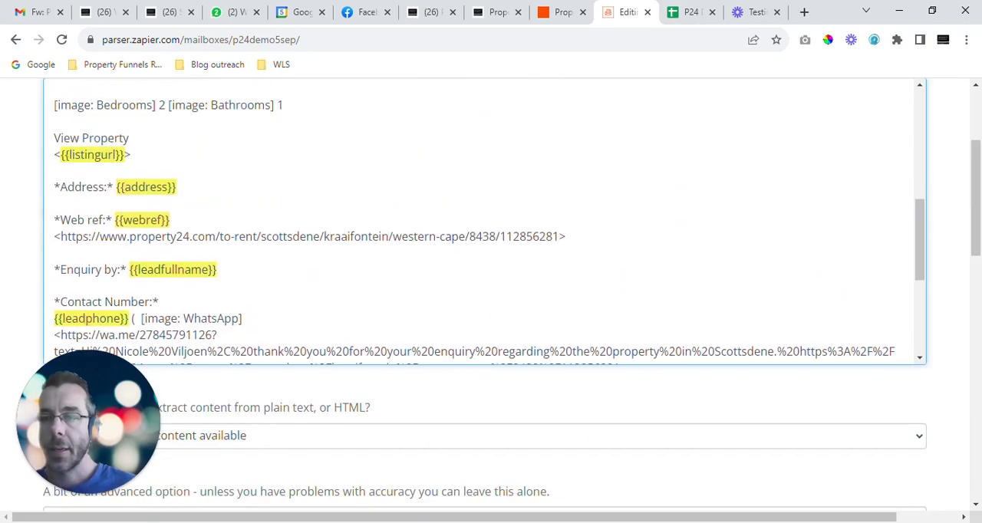
{"action": "scroll", "coordinate": [483, 223], "scroll_direction": "up", "scroll_amount": 4}
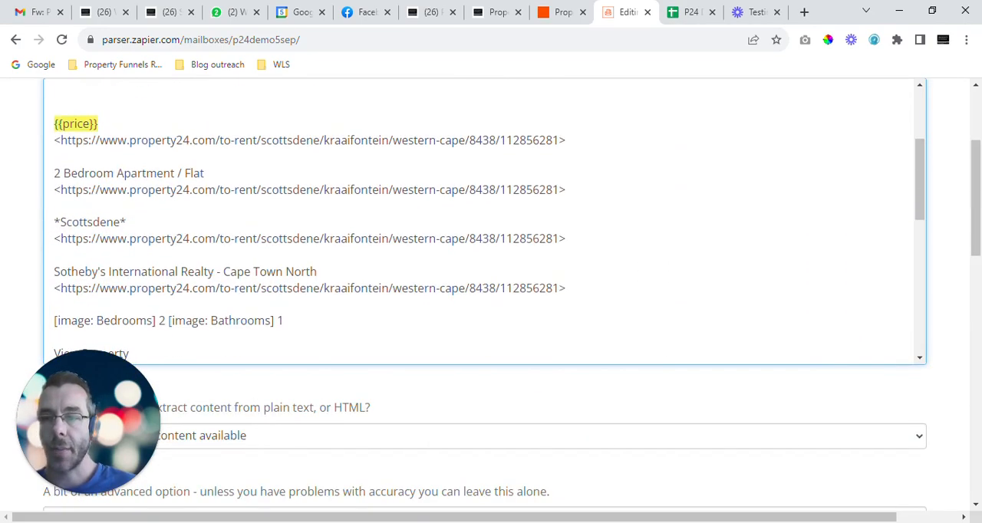
{"action": "scroll", "coordinate": [484, 223], "scroll_direction": "up", "scroll_amount": 2}
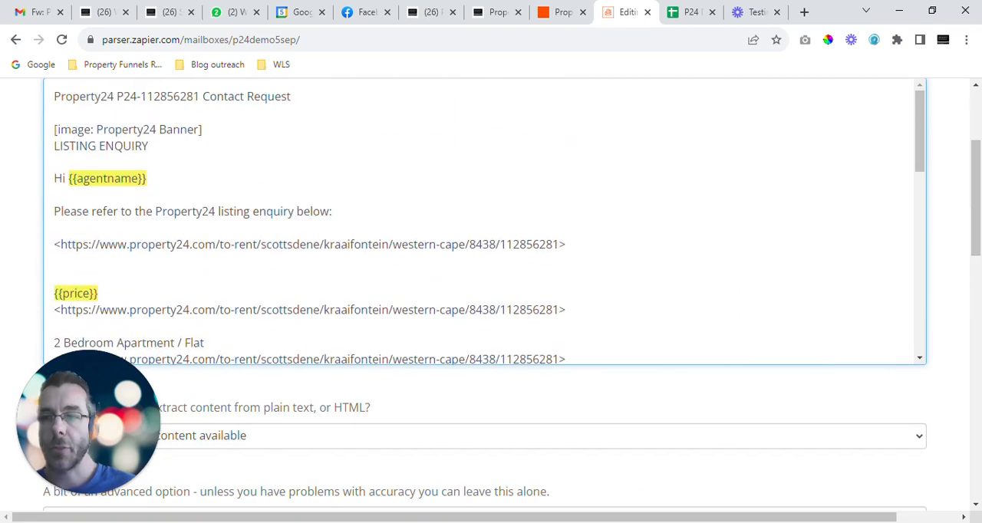
{"action": "scroll", "coordinate": [157, 190], "scroll_direction": "down", "scroll_amount": 6}
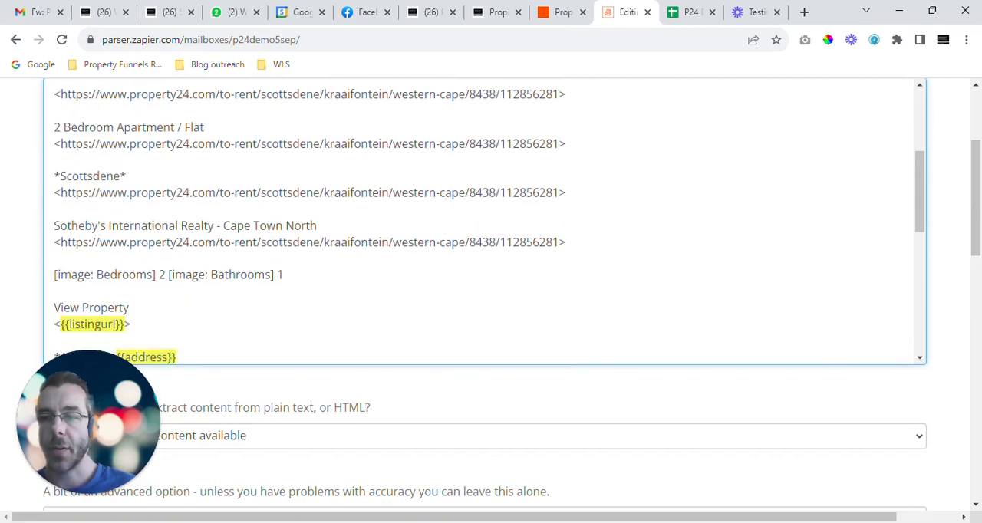
{"action": "scroll", "coordinate": [143, 219], "scroll_direction": "down", "scroll_amount": 2}
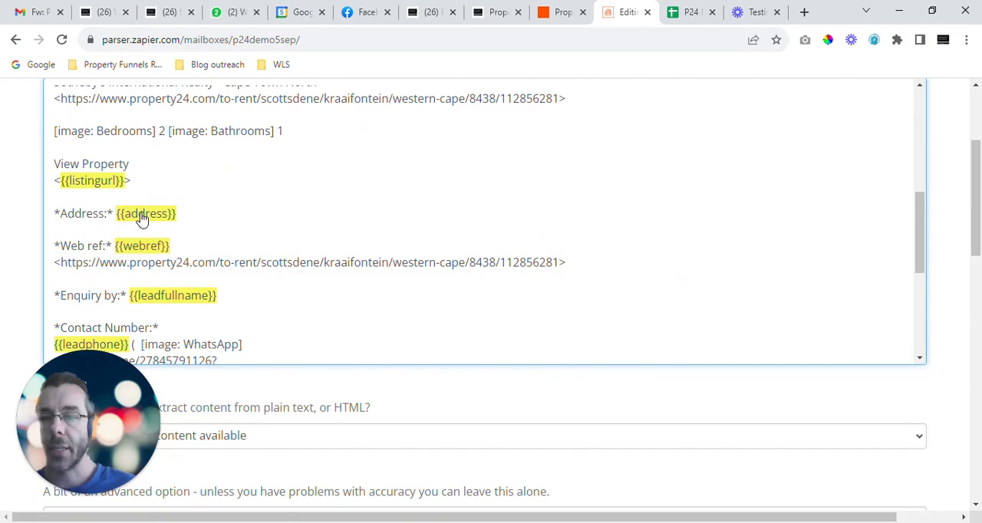
{"action": "scroll", "coordinate": [153, 221], "scroll_direction": "down", "scroll_amount": 2}
{"action": "scroll", "coordinate": [177, 226], "scroll_direction": "down", "scroll_amount": 5}
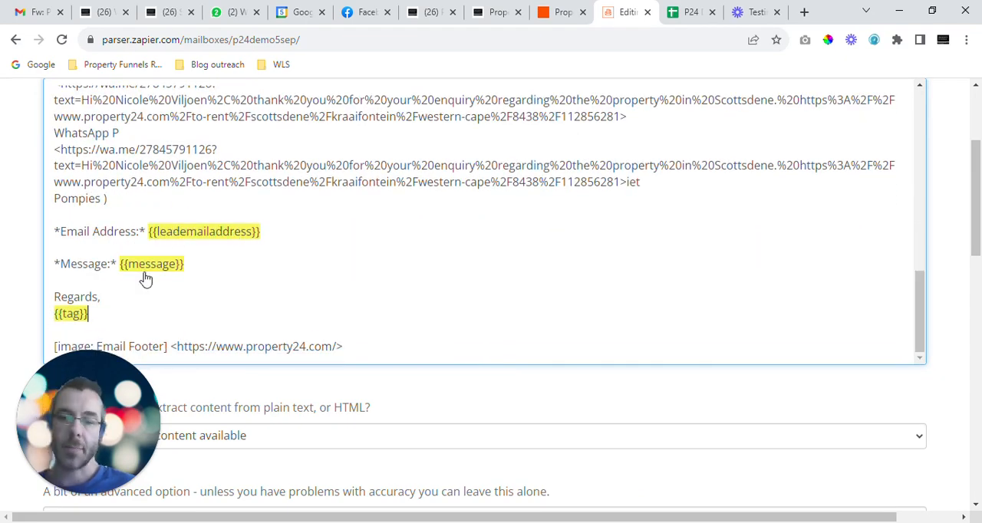
{"action": "scroll", "coordinate": [146, 280], "scroll_direction": "down", "scroll_amount": 4}
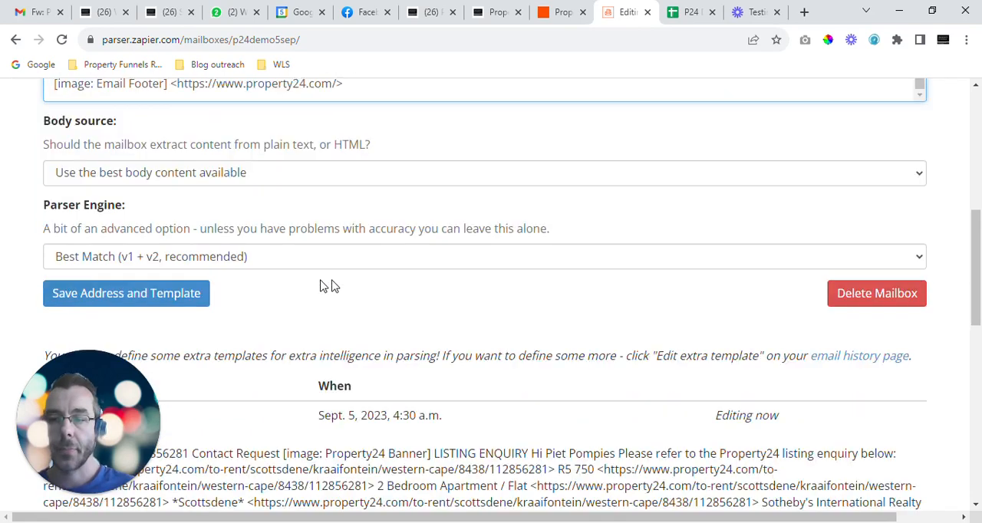
{"action": "left_click", "coordinate": [154, 273]}
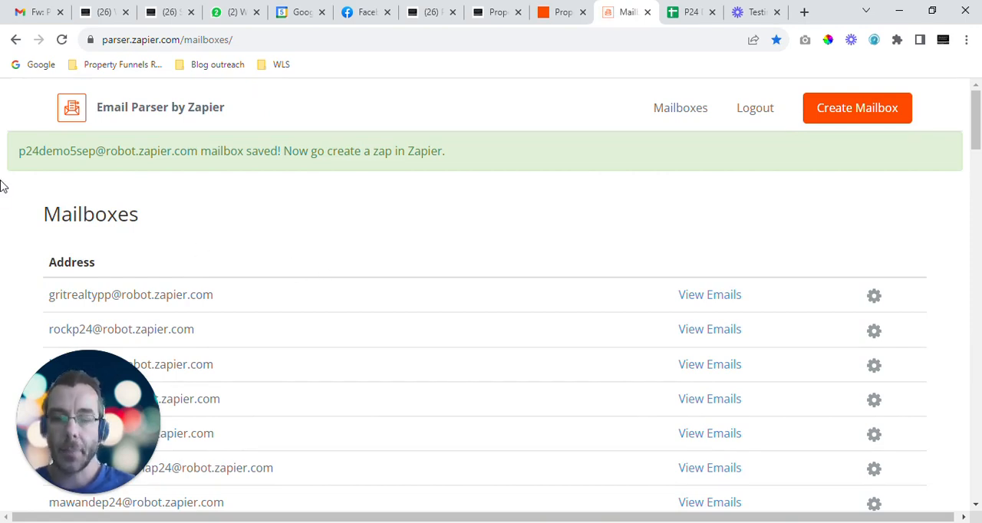
Step: Find the p24demo5sep mailbox in the mailbox list and open its received emails
{"action": "key", "text": "ctrl+f"}
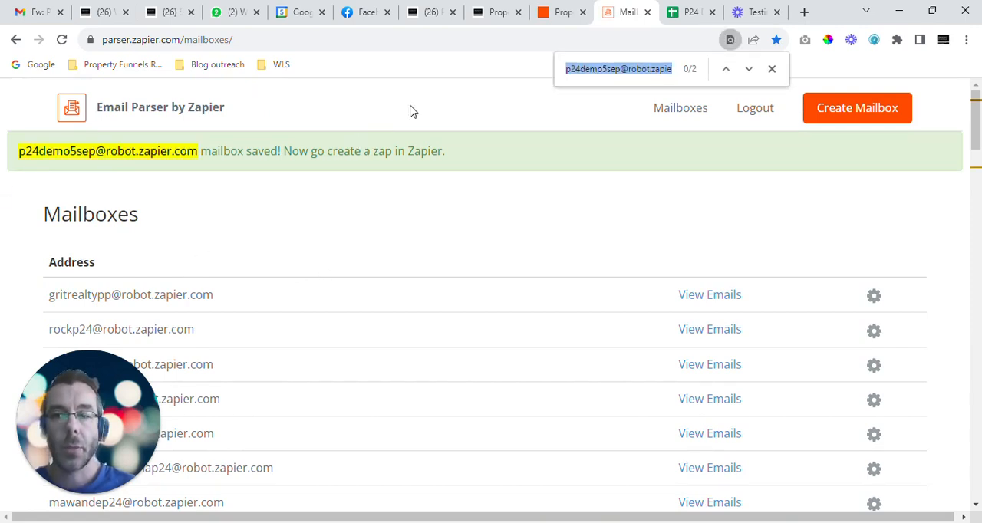
{"action": "left_click", "coordinate": [749, 69]}
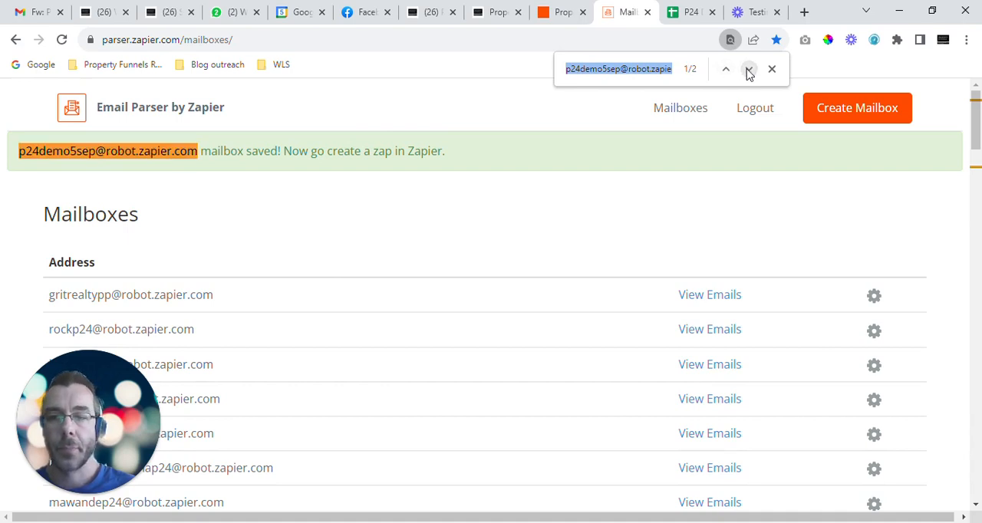
{"action": "left_click", "coordinate": [748, 70]}
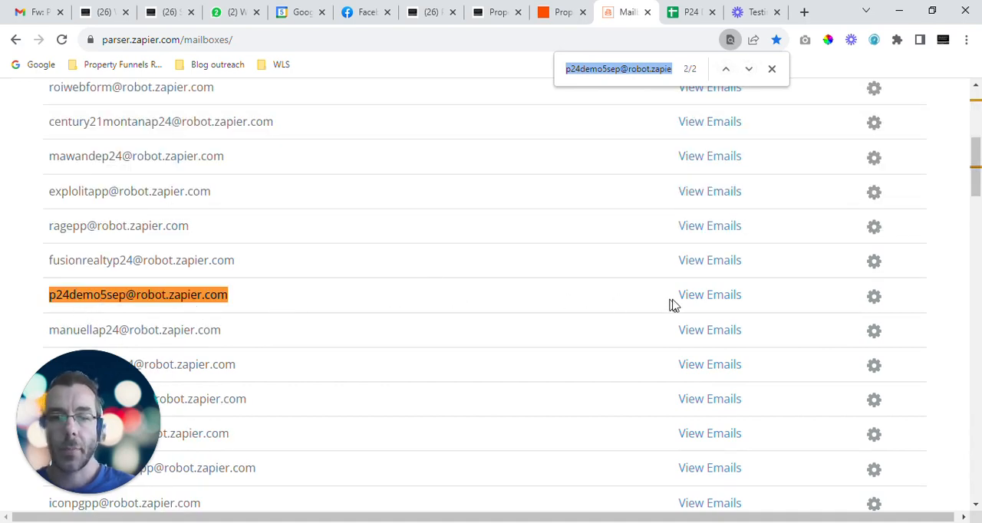
{"action": "left_click", "coordinate": [716, 300]}
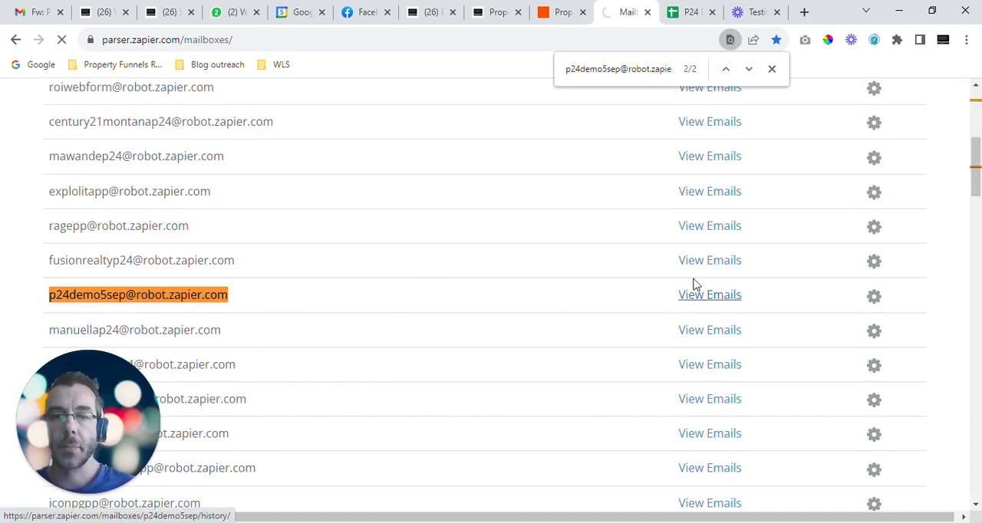
Step: Examine the highlighted extracted values throughout the received Property24 enquiry email
{"action": "scroll", "coordinate": [164, 219], "scroll_direction": "down", "scroll_amount": 1}
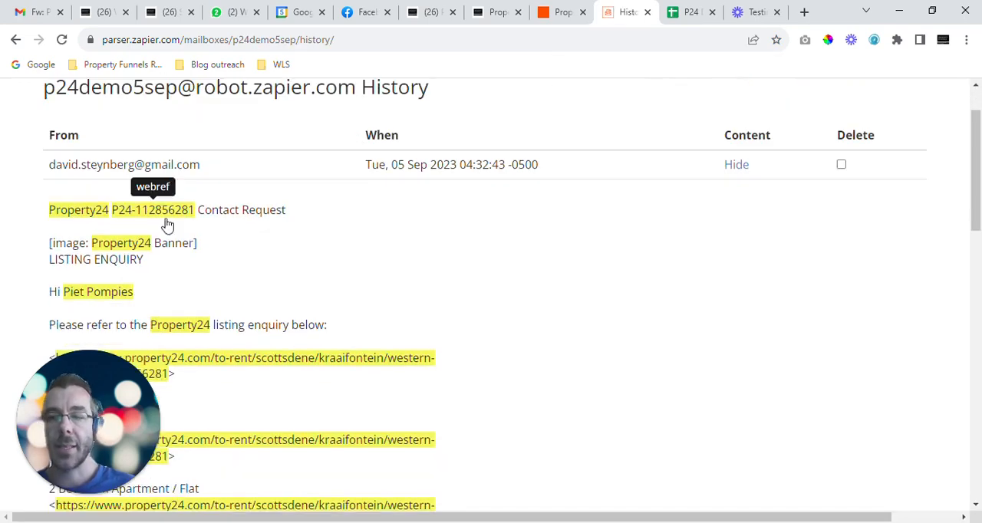
{"action": "scroll", "coordinate": [313, 165], "scroll_direction": "down", "scroll_amount": 3}
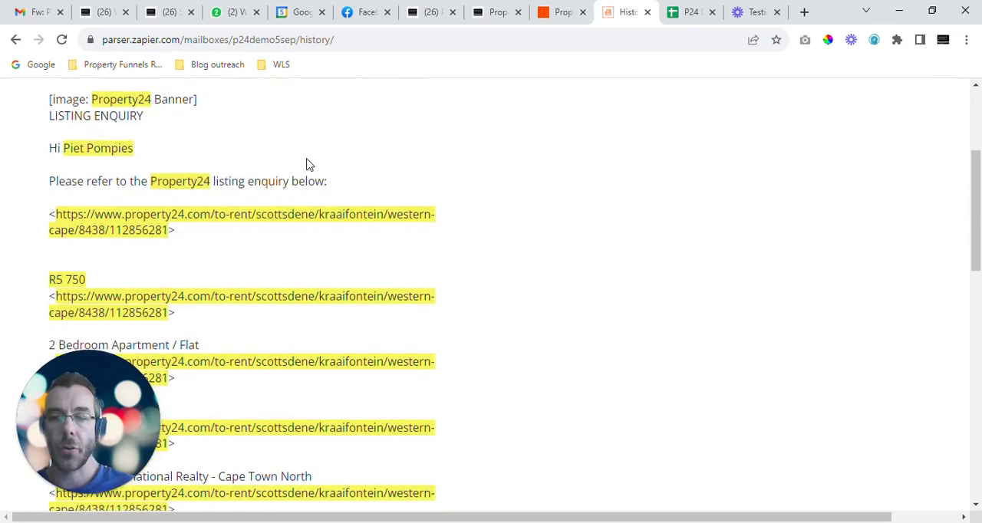
{"action": "scroll", "coordinate": [153, 214], "scroll_direction": "down", "scroll_amount": 1}
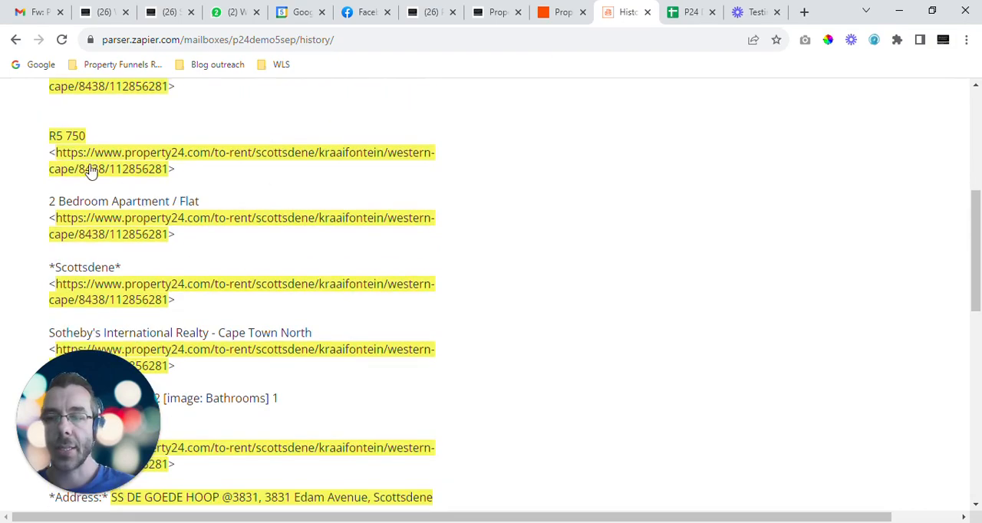
{"action": "scroll", "coordinate": [182, 173], "scroll_direction": "down", "scroll_amount": 1}
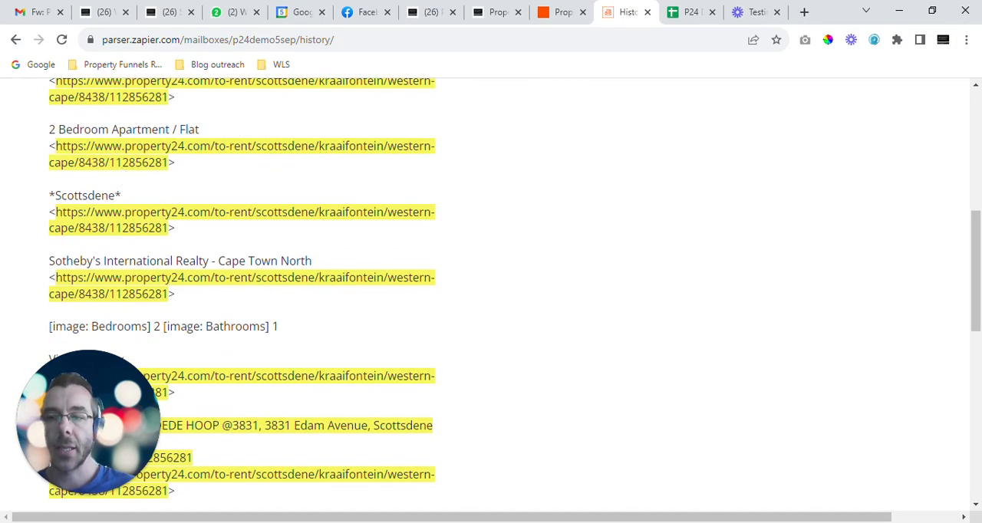
{"action": "scroll", "coordinate": [206, 228], "scroll_direction": "down", "scroll_amount": 8}
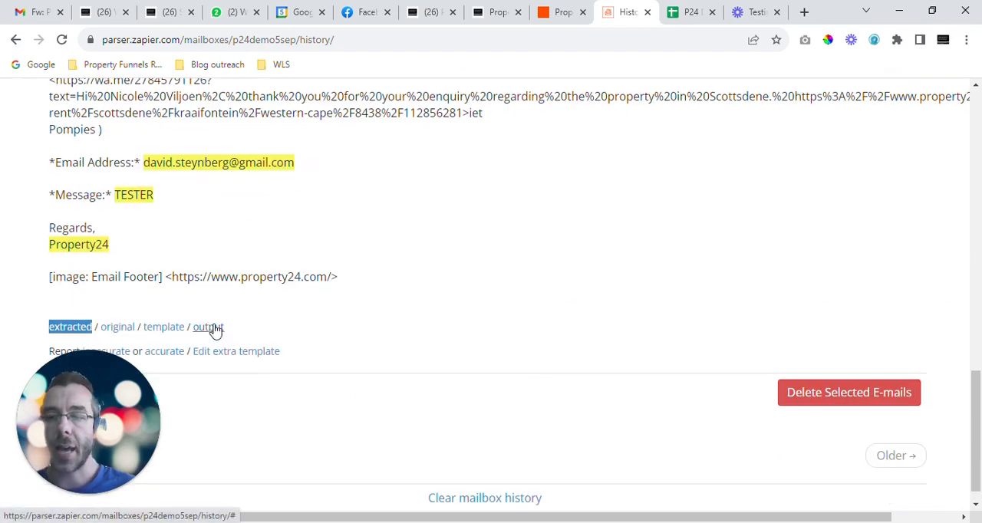
Step: Show the email's parsed output and check the value captured for each named field
{"action": "left_click", "coordinate": [210, 328]}
{"action": "scroll", "coordinate": [209, 327], "scroll_direction": "up", "scroll_amount": 3}
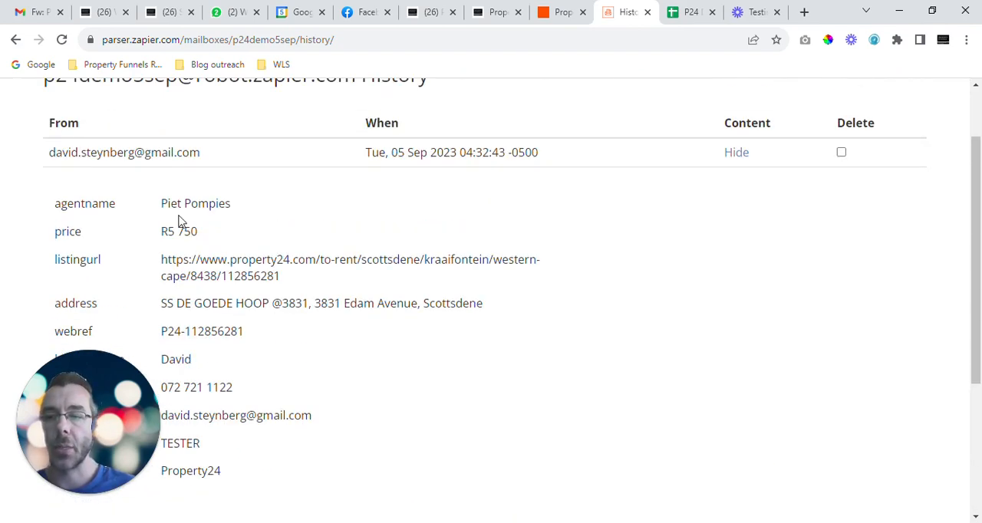
{"action": "scroll", "coordinate": [215, 203], "scroll_direction": "down", "scroll_amount": 2}
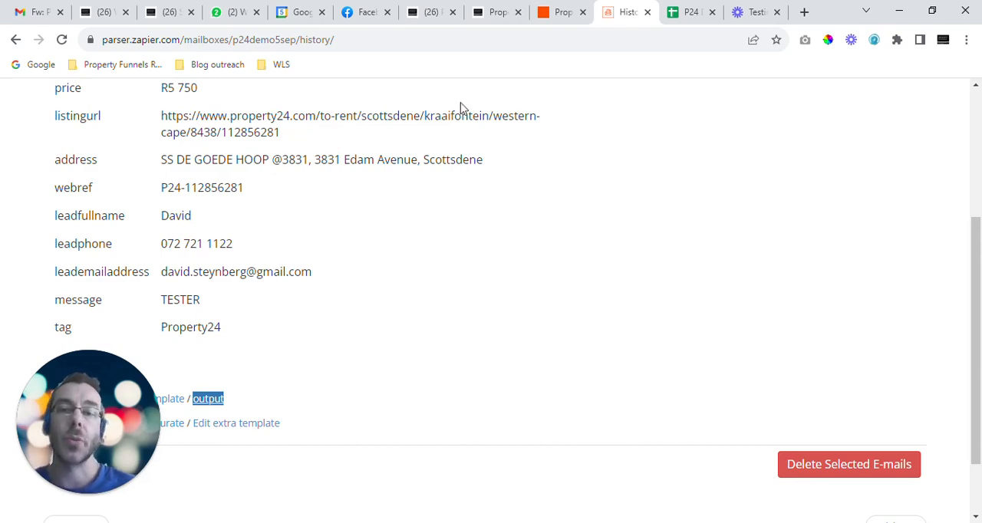
{"action": "scroll", "coordinate": [244, 230], "scroll_direction": "up", "scroll_amount": 2}
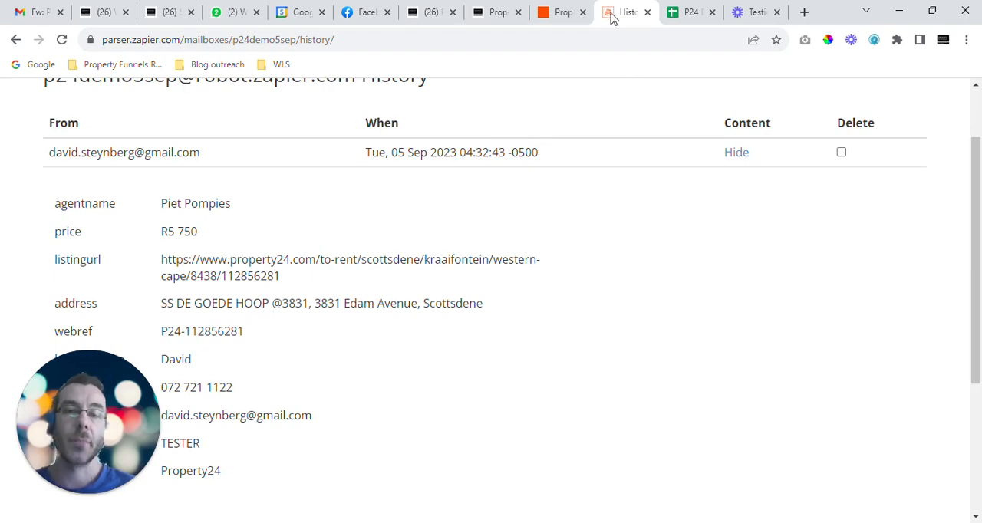
Step: Switch to the Zapier dashboard and create a new Zap in the Property Funnels folder
{"action": "left_click", "coordinate": [562, 12]}
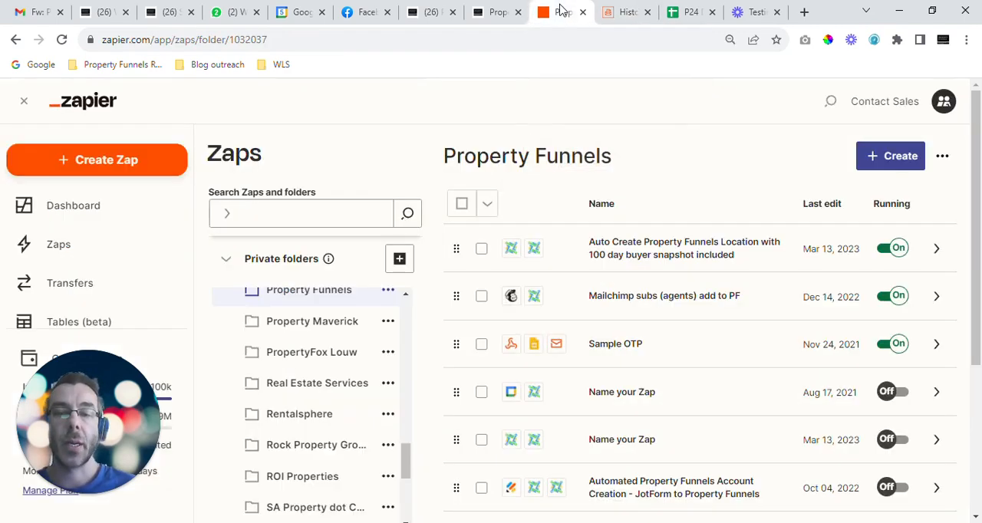
{"action": "left_click", "coordinate": [903, 159]}
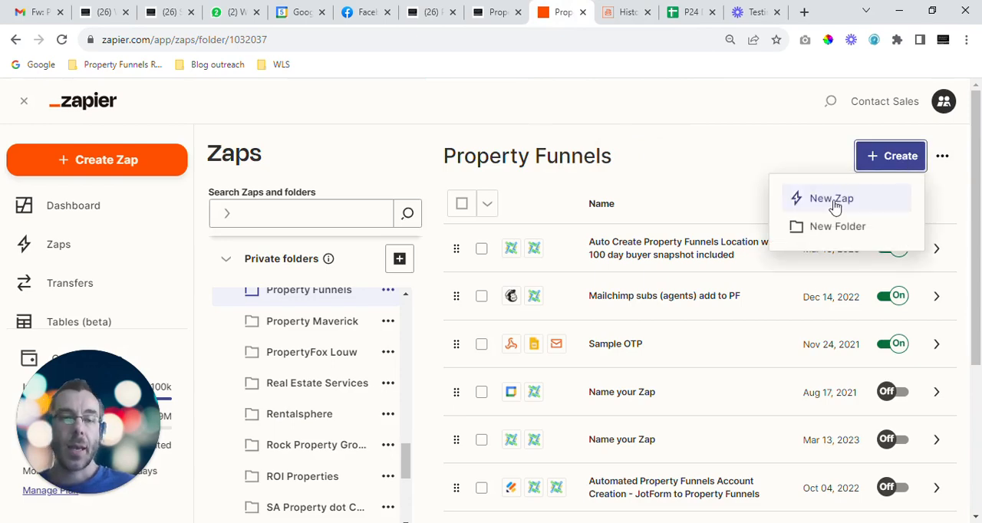
{"action": "left_click", "coordinate": [833, 199]}
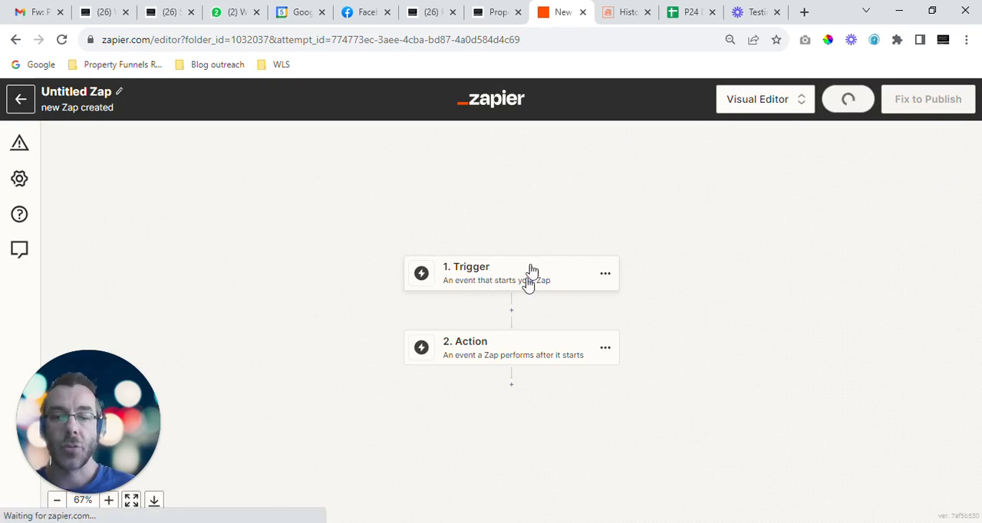
Step: Name the new Zap "P24 Demo 5 sep"
{"action": "left_click", "coordinate": [94, 92]}
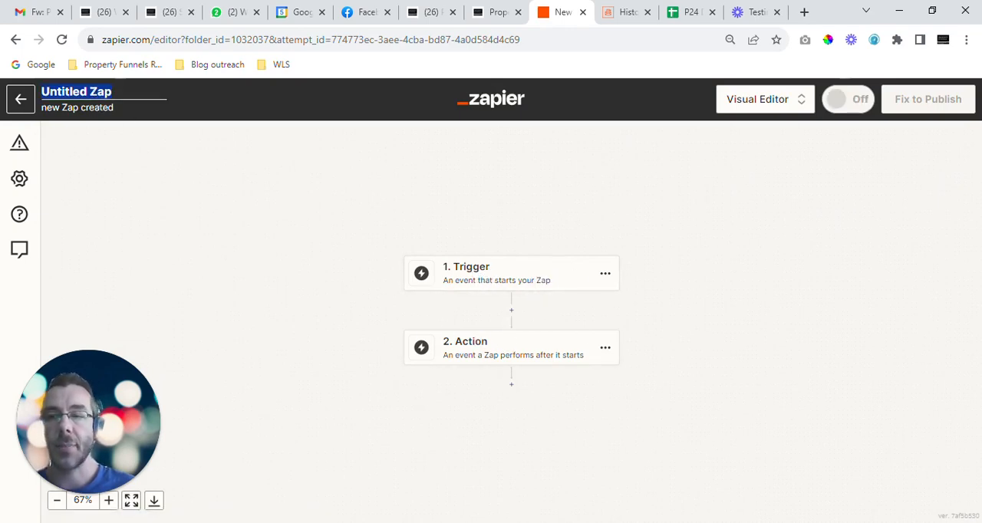
{"action": "type", "text": "P"}
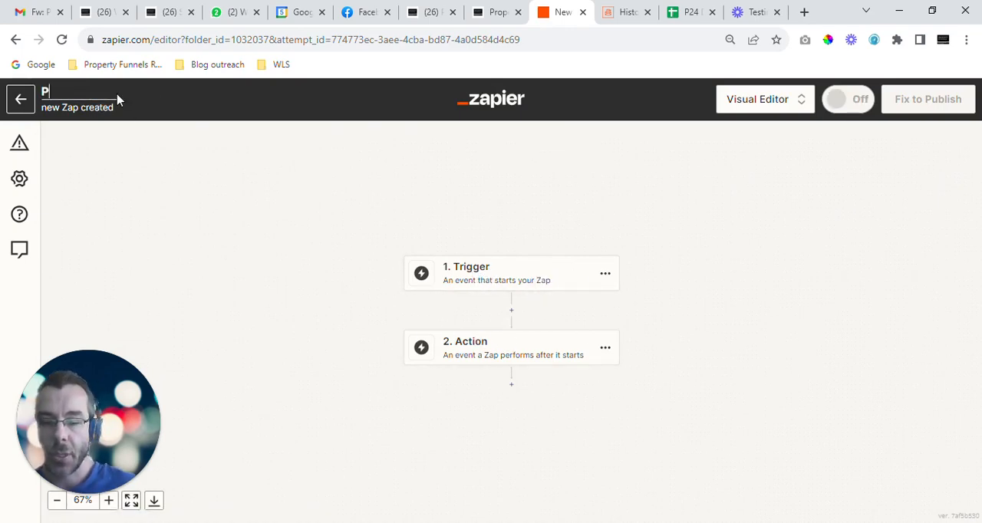
{"action": "type", "text": "24 Demo 5 sep"}
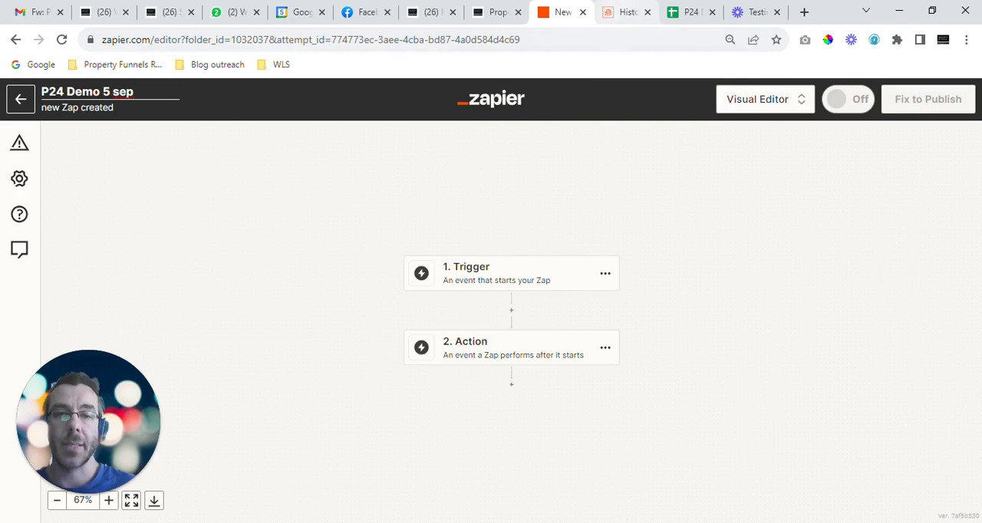
{"action": "left_click", "coordinate": [467, 272]}
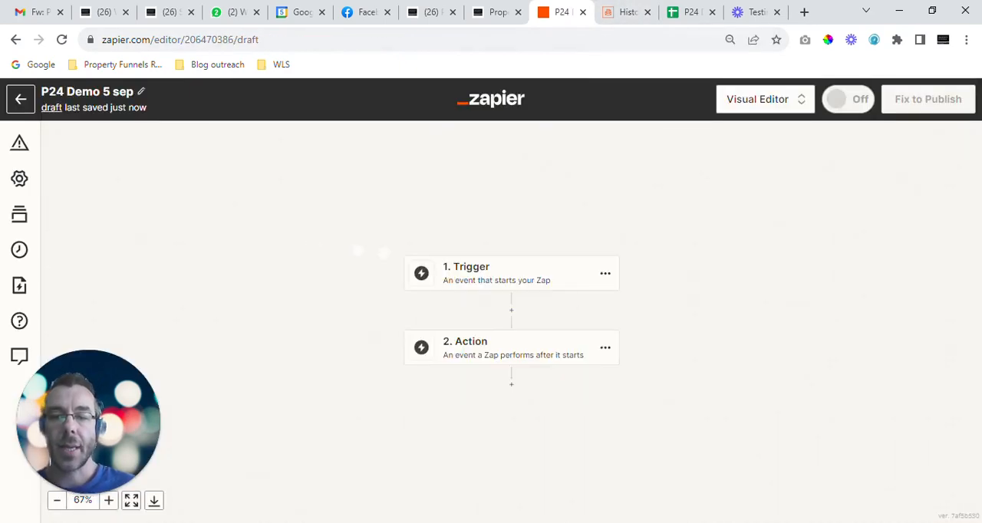
Step: Set the Zap's trigger app to Email Parser by Zapier and dismiss the Zap notes announcement
{"action": "left_click", "coordinate": [511, 277]}
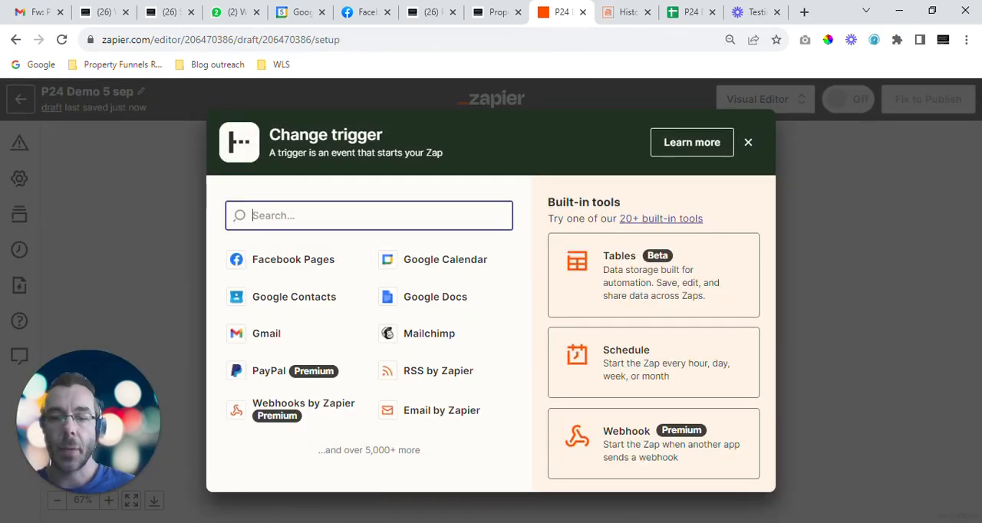
{"action": "type", "text": "pa"}
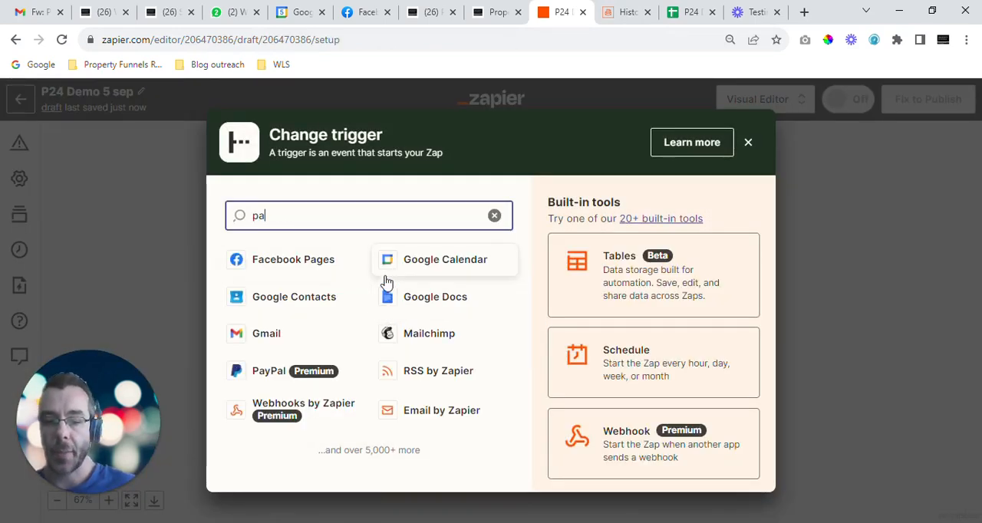
{"action": "type", "text": "rse"}
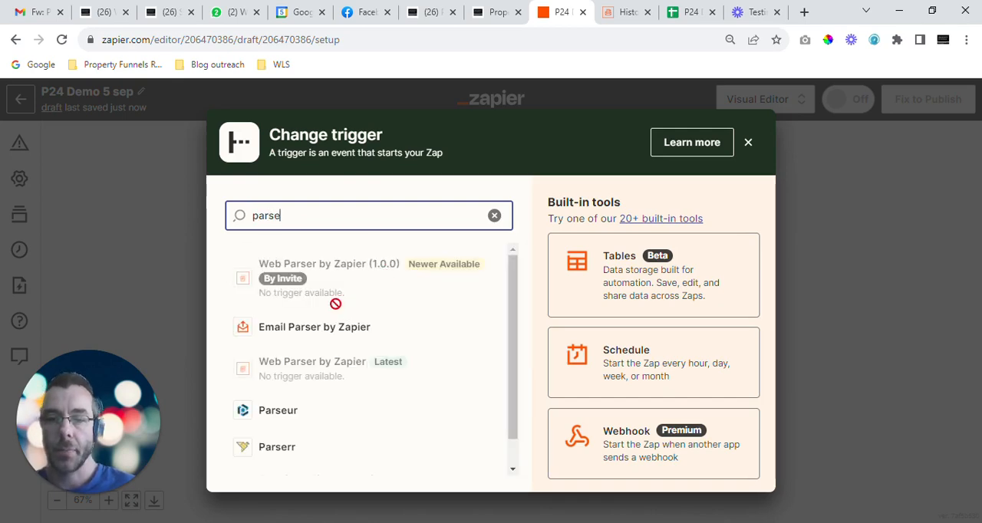
{"action": "left_click", "coordinate": [312, 337]}
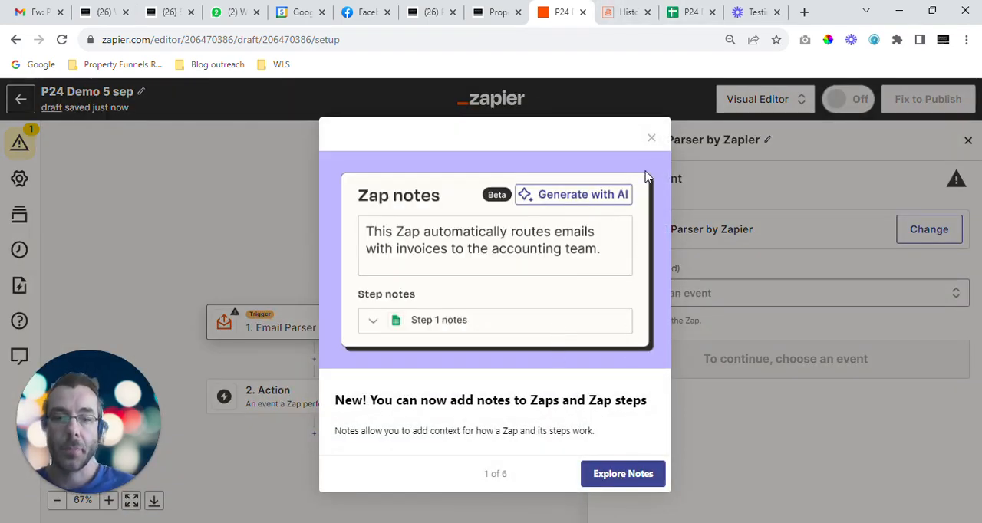
{"action": "left_click", "coordinate": [651, 138]}
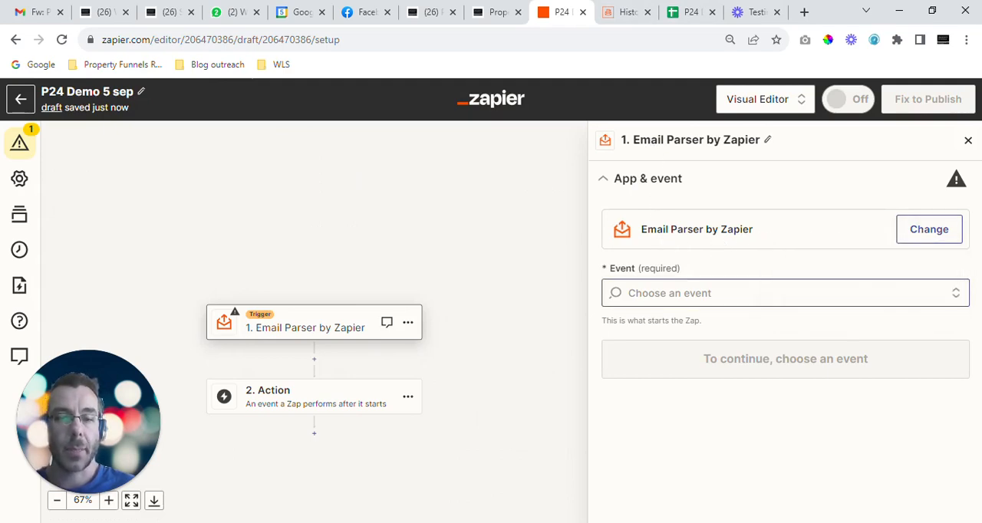
{"action": "left_click", "coordinate": [916, 234]}
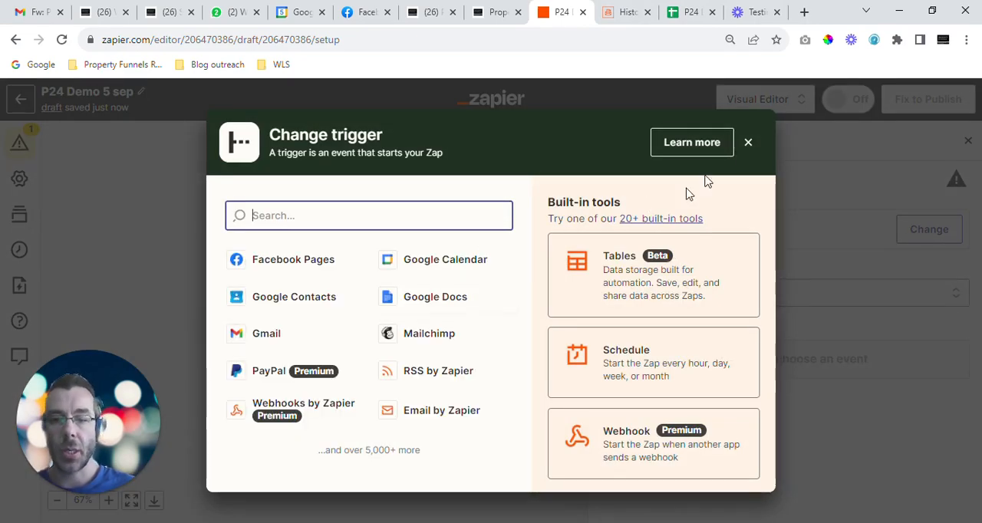
{"action": "left_click", "coordinate": [748, 142]}
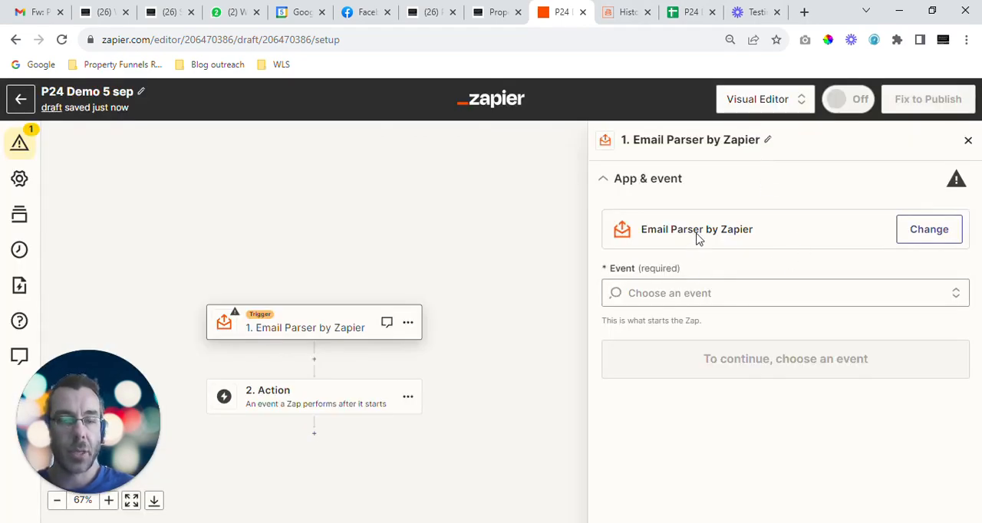
Step: Set the trigger event to New Email and use the Zapier Email Parser account for it
{"action": "left_click", "coordinate": [767, 293]}
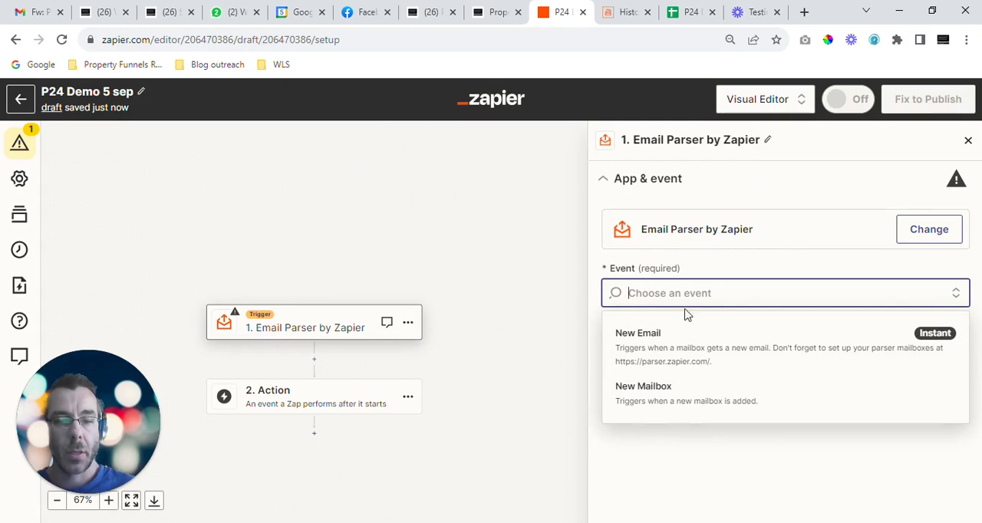
{"action": "left_click", "coordinate": [660, 344]}
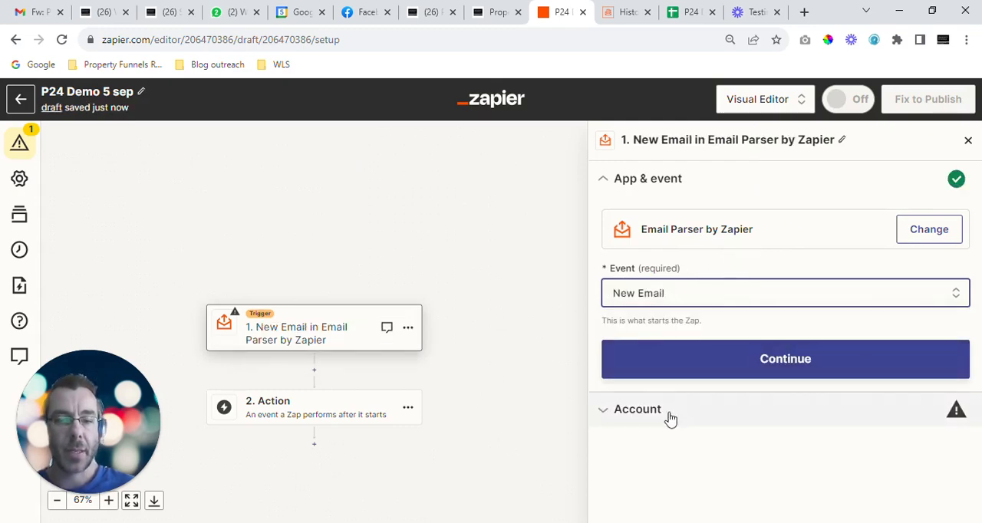
{"action": "left_click", "coordinate": [766, 364]}
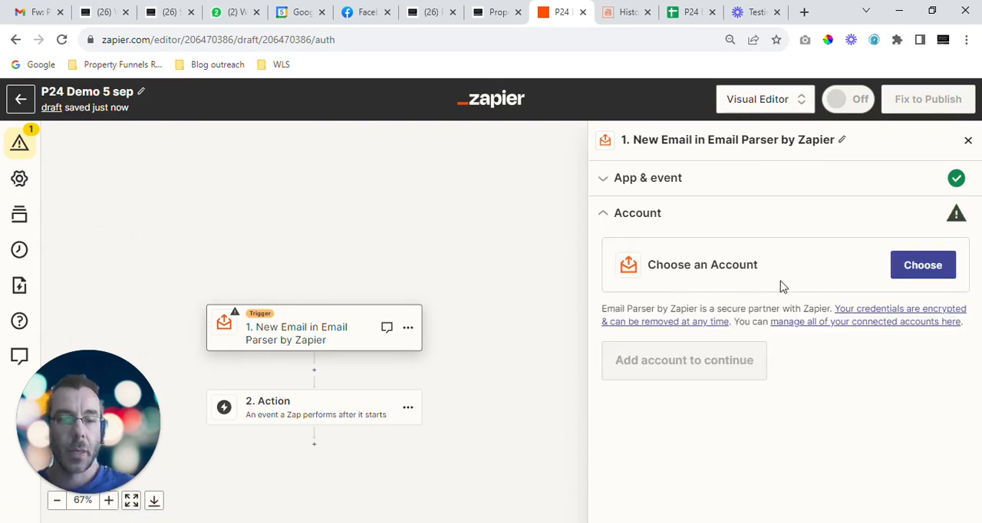
{"action": "left_click", "coordinate": [910, 271]}
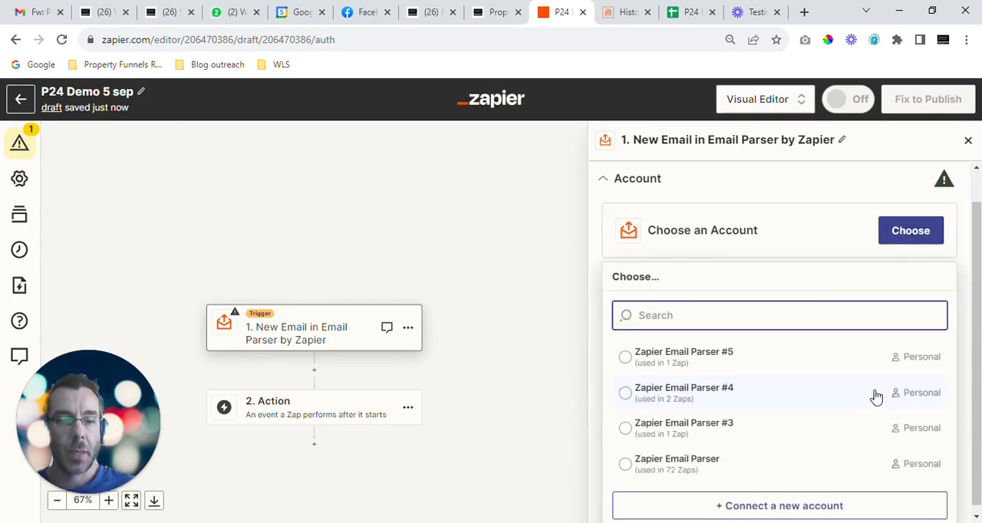
{"action": "left_click", "coordinate": [664, 474]}
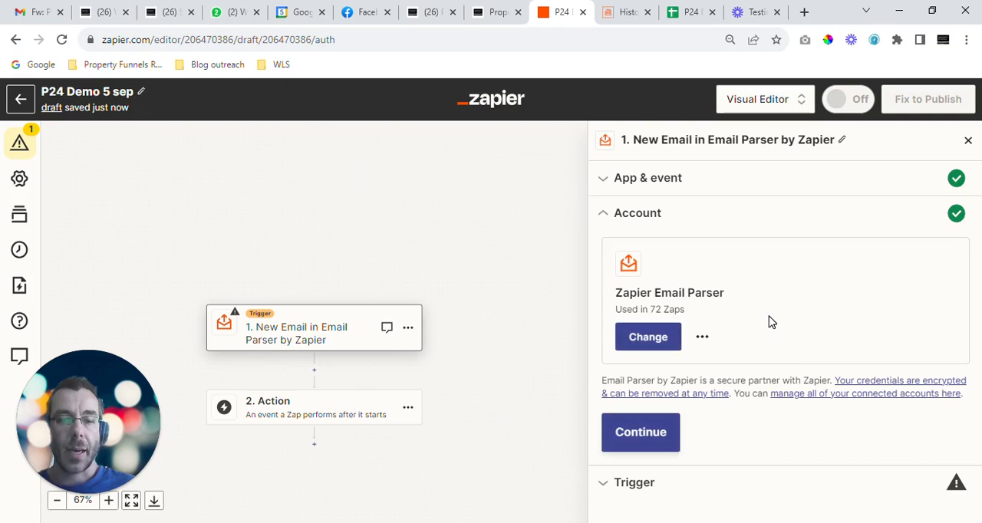
{"action": "left_click", "coordinate": [649, 433]}
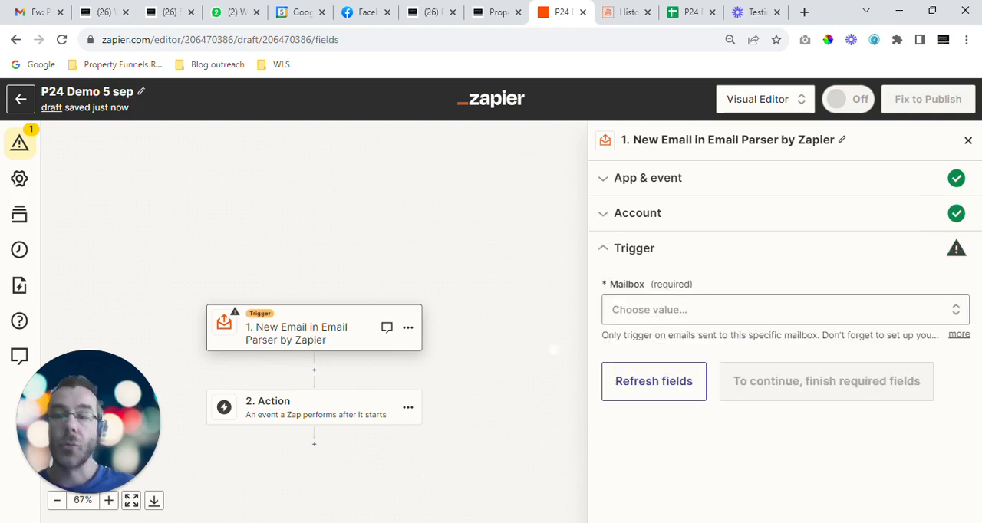
Step: Select the p24demo5sep mailbox for the trigger and test the trigger
{"action": "left_click", "coordinate": [631, 313]}
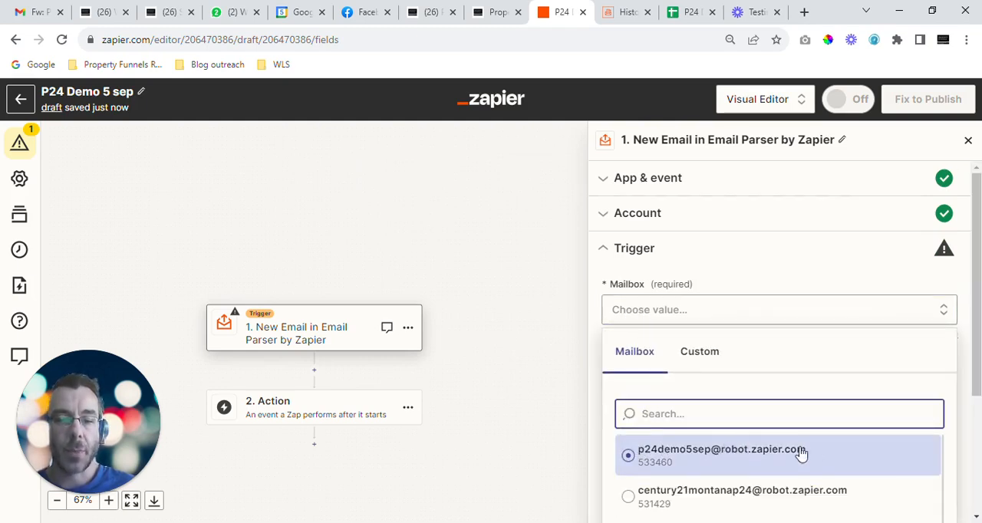
{"action": "left_click", "coordinate": [696, 456]}
{"action": "left_click", "coordinate": [759, 384]}
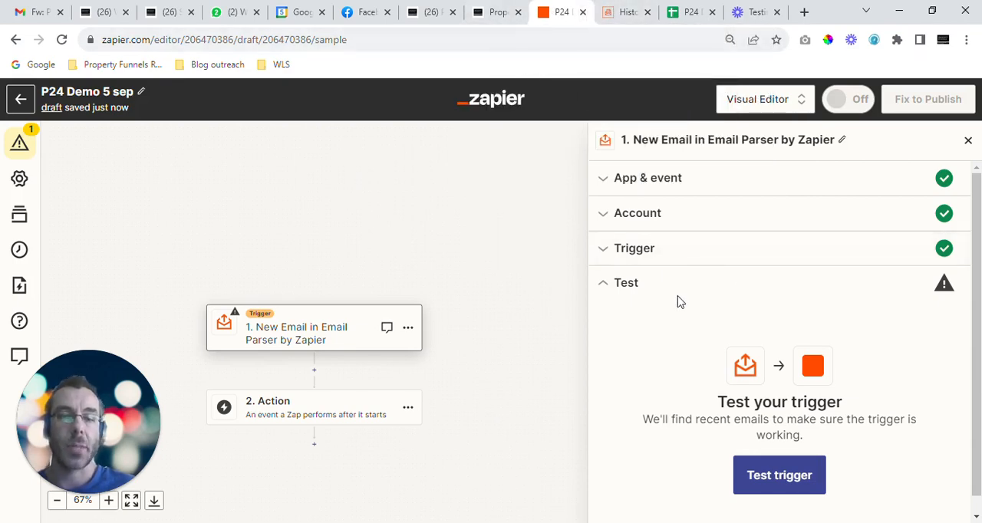
{"action": "left_click", "coordinate": [782, 477]}
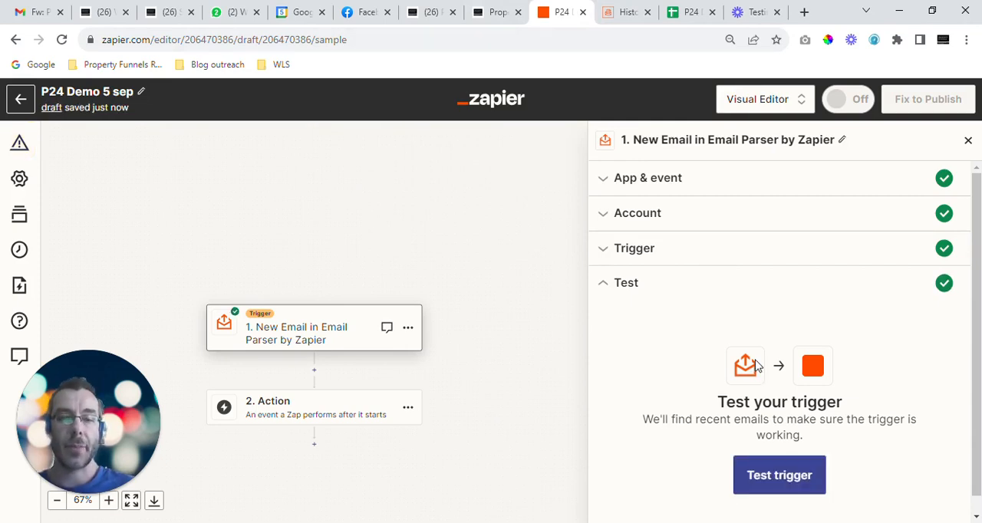
Step: Examine the plain body text and the sender, recipient and subject fields of the test email record
{"action": "scroll", "coordinate": [753, 350], "scroll_direction": "down", "scroll_amount": 2}
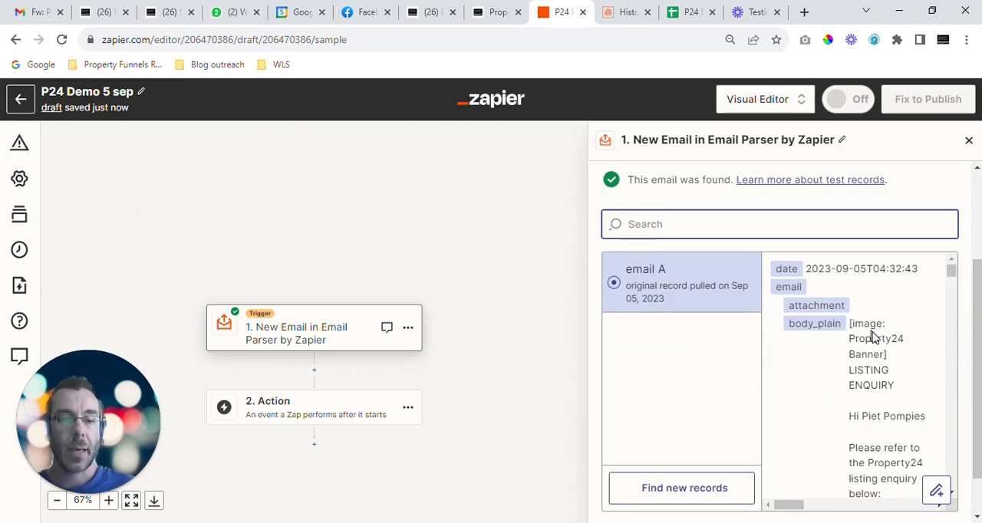
{"action": "scroll", "coordinate": [889, 336], "scroll_direction": "down", "scroll_amount": 6}
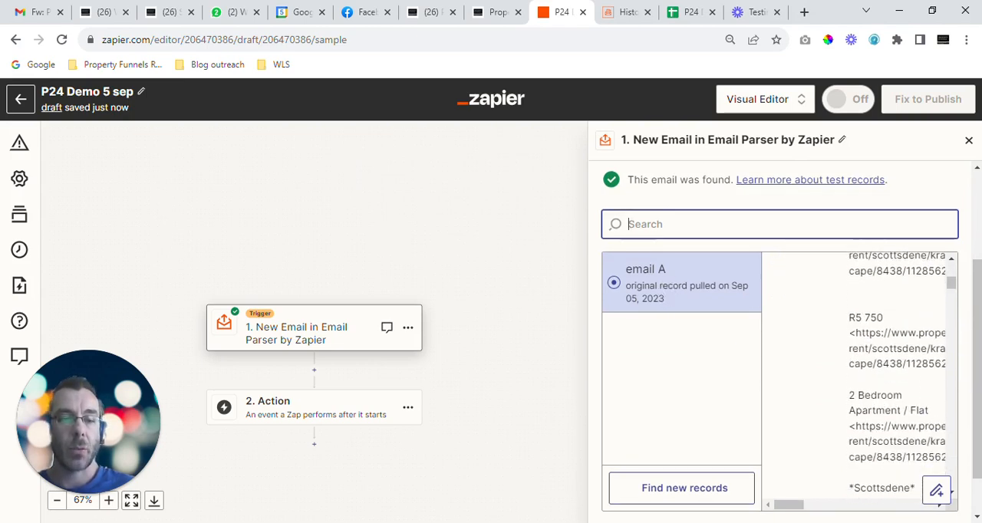
{"action": "scroll", "coordinate": [890, 336], "scroll_direction": "down", "scroll_amount": 3}
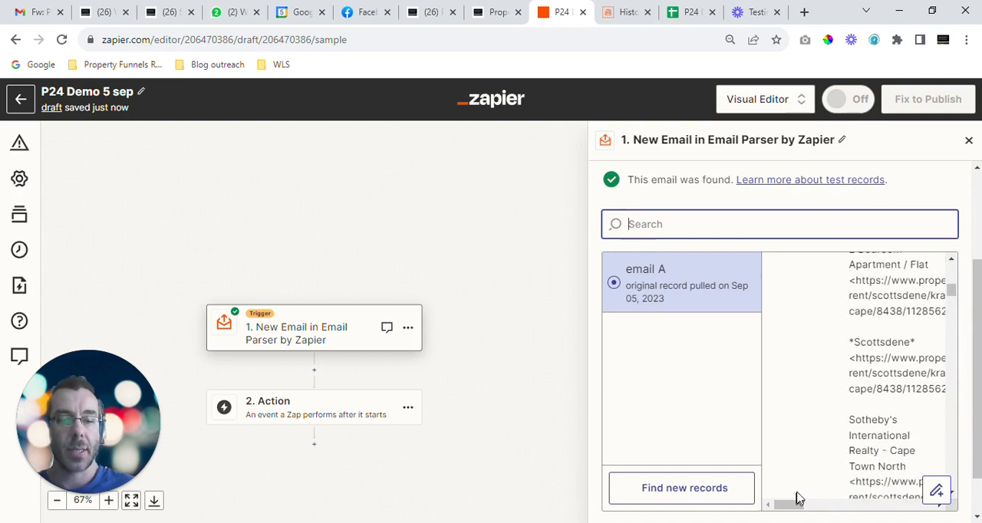
{"action": "left_click_drag", "start_coordinate": [805, 507], "coordinate": [839, 512]}
{"action": "left_click_drag", "start_coordinate": [817, 509], "coordinate": [802, 506]}
{"action": "scroll", "coordinate": [855, 429], "scroll_direction": "down", "scroll_amount": 5}
{"action": "scroll", "coordinate": [860, 376], "scroll_direction": "down", "scroll_amount": 5}
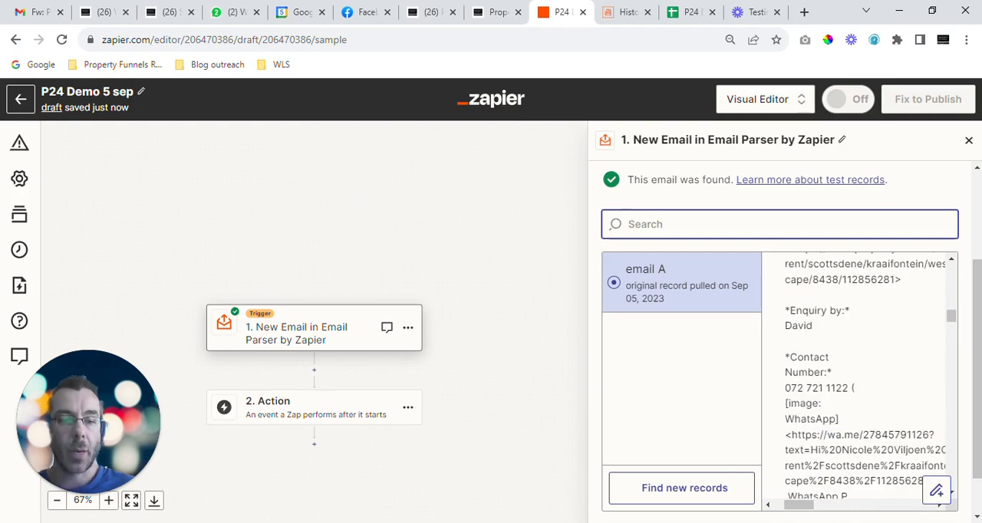
{"action": "scroll", "coordinate": [859, 377], "scroll_direction": "down", "scroll_amount": 10}
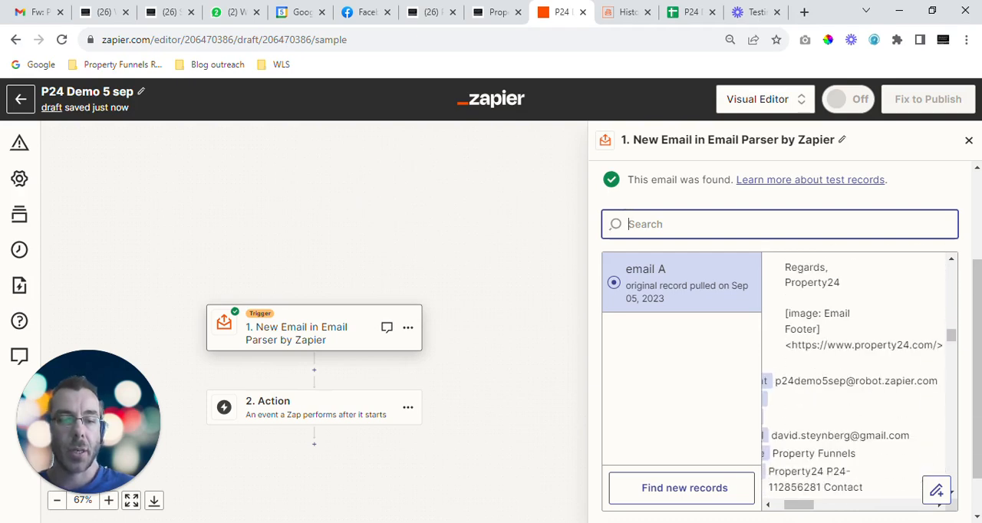
{"action": "scroll", "coordinate": [805, 473], "scroll_direction": "down", "scroll_amount": 2}
{"action": "left_click_drag", "start_coordinate": [805, 507], "coordinate": [789, 507]}
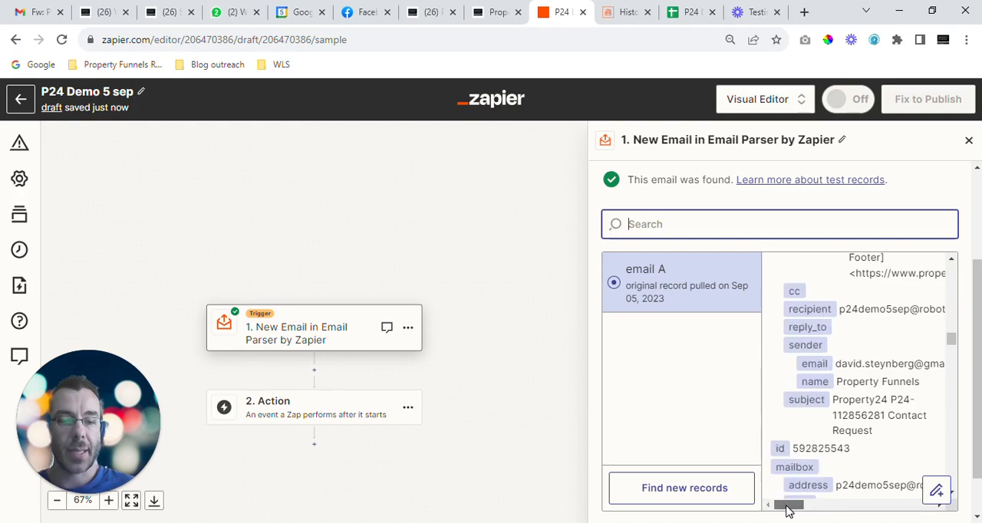
Step: Check the parsed output fields of the test record, from address and agent name through price, tag and webref
{"action": "scroll", "coordinate": [791, 491], "scroll_direction": "down", "scroll_amount": 10}
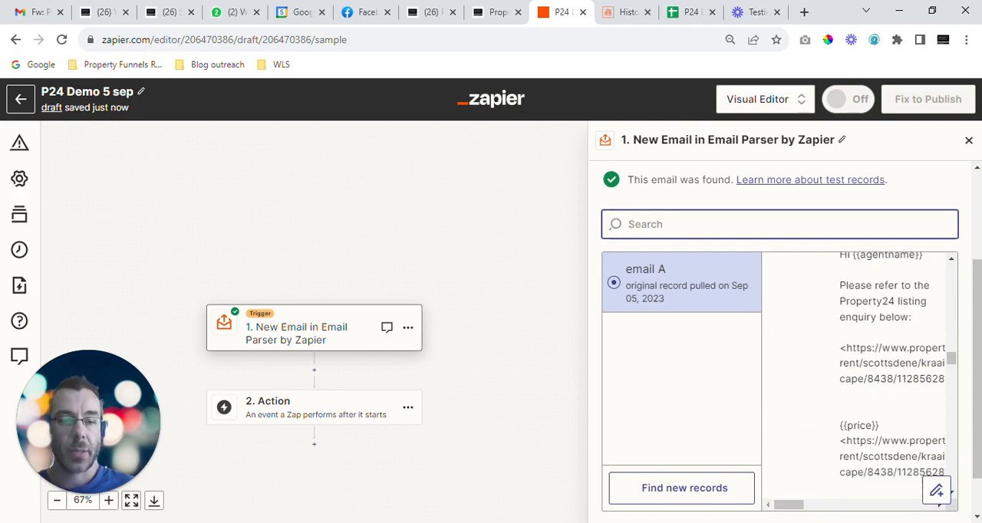
{"action": "scroll", "coordinate": [824, 390], "scroll_direction": "down", "scroll_amount": 10}
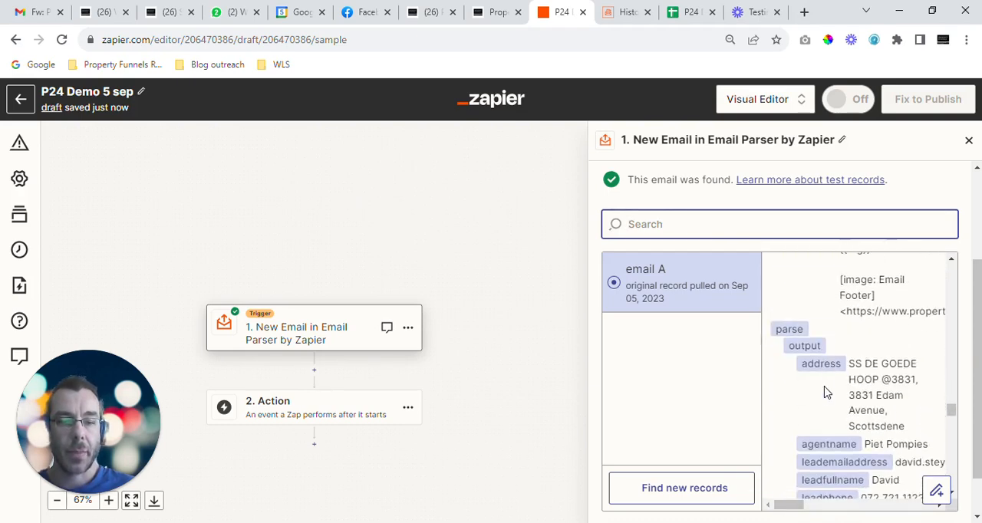
{"action": "scroll", "coordinate": [824, 390], "scroll_direction": "down", "scroll_amount": 1}
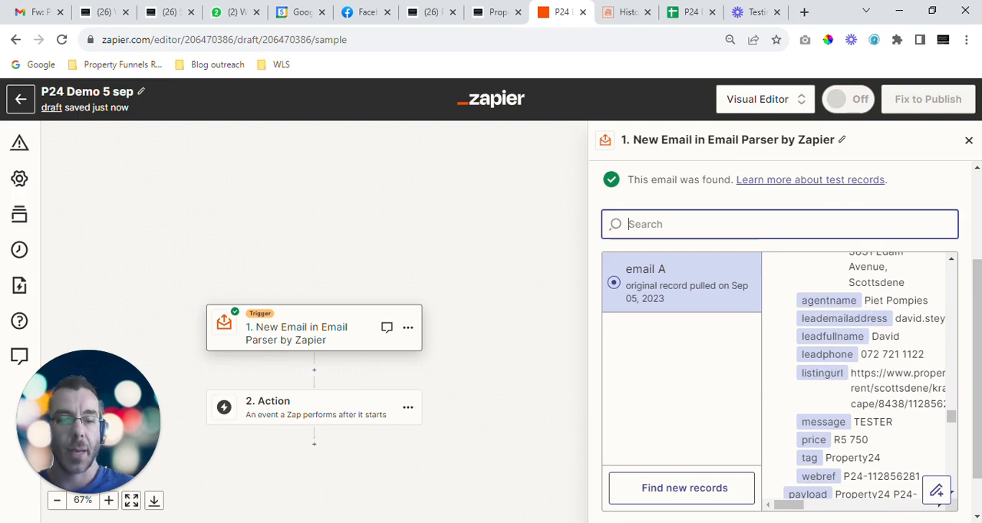
{"action": "scroll", "coordinate": [821, 368], "scroll_direction": "down", "scroll_amount": 8}
{"action": "scroll", "coordinate": [815, 411], "scroll_direction": "up", "scroll_amount": 4}
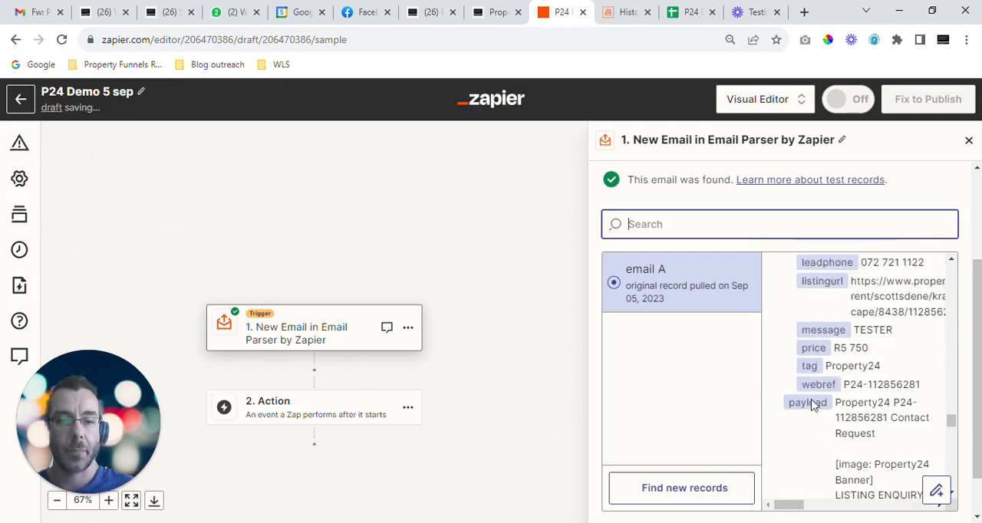
{"action": "scroll", "coordinate": [785, 328], "scroll_direction": "up", "scroll_amount": 5}
Step: Continue with the selected email record and set the Zap's action app to Google Sheets
{"action": "scroll", "coordinate": [957, 247], "scroll_direction": "down", "scroll_amount": 2}
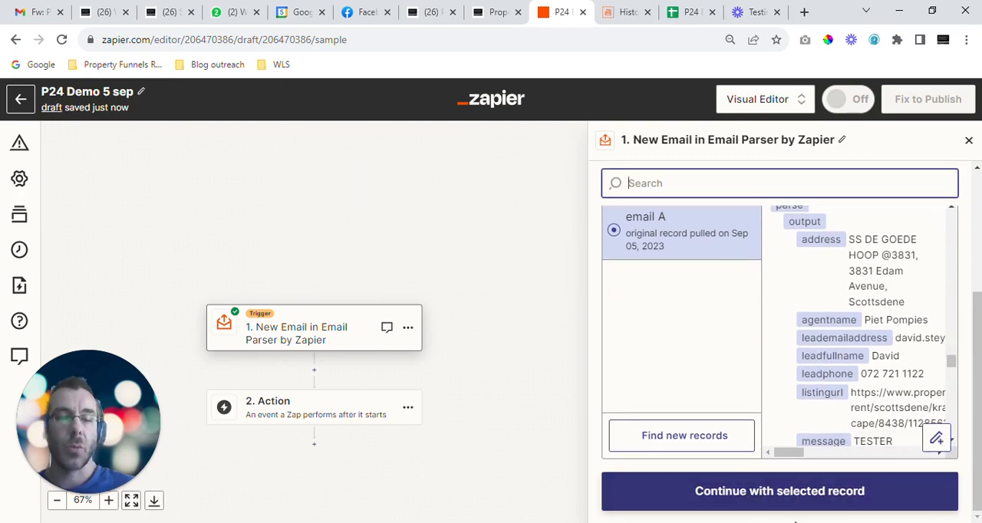
{"action": "left_click", "coordinate": [758, 506]}
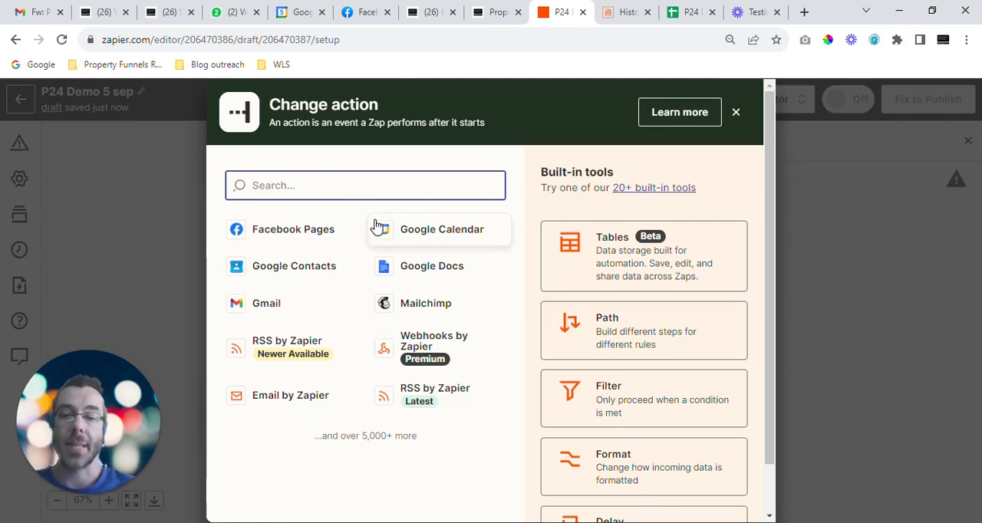
{"action": "type", "text": "sheet"}
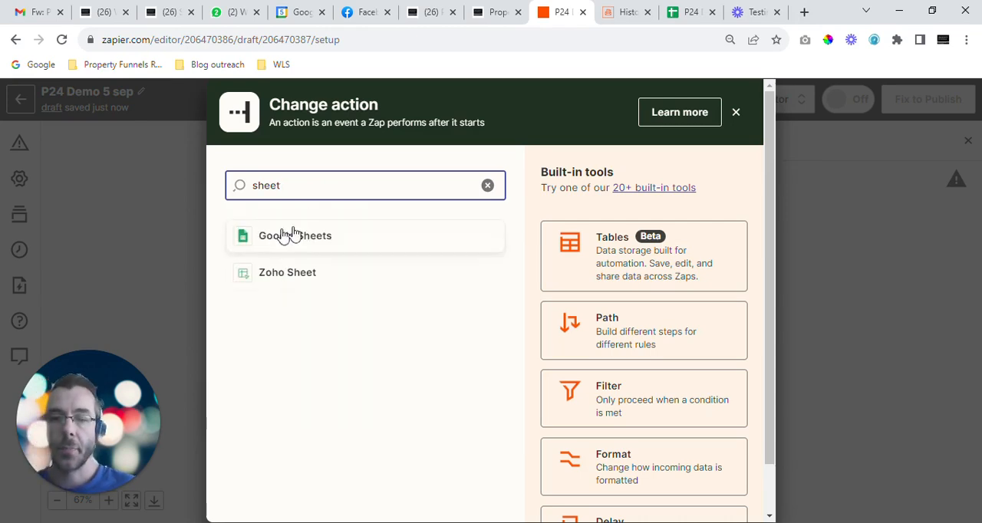
{"action": "left_click", "coordinate": [309, 238]}
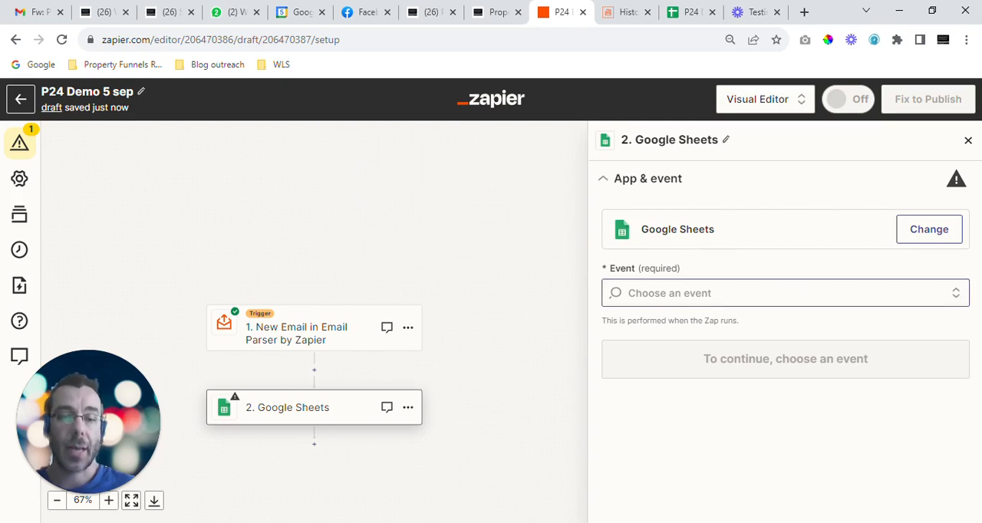
Step: Set the Google Sheets action event to Create Spreadsheet Row and continue to its account settings
{"action": "left_click", "coordinate": [737, 293]}
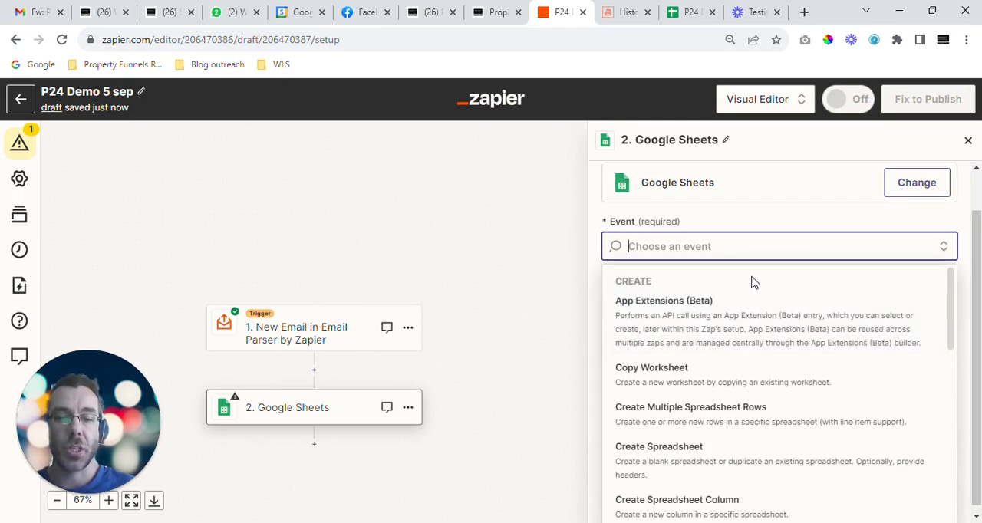
{"action": "scroll", "coordinate": [752, 282], "scroll_direction": "down", "scroll_amount": 5}
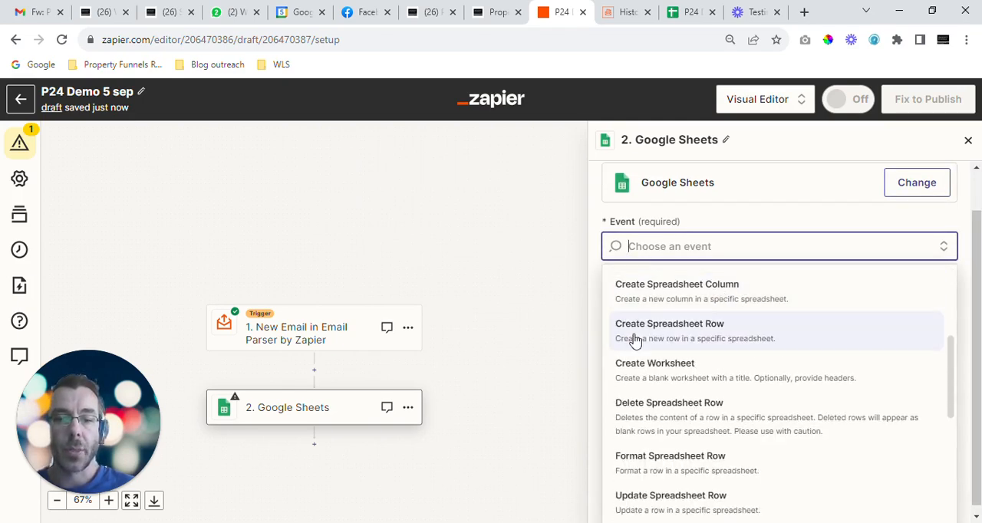
{"action": "left_click", "coordinate": [697, 342]}
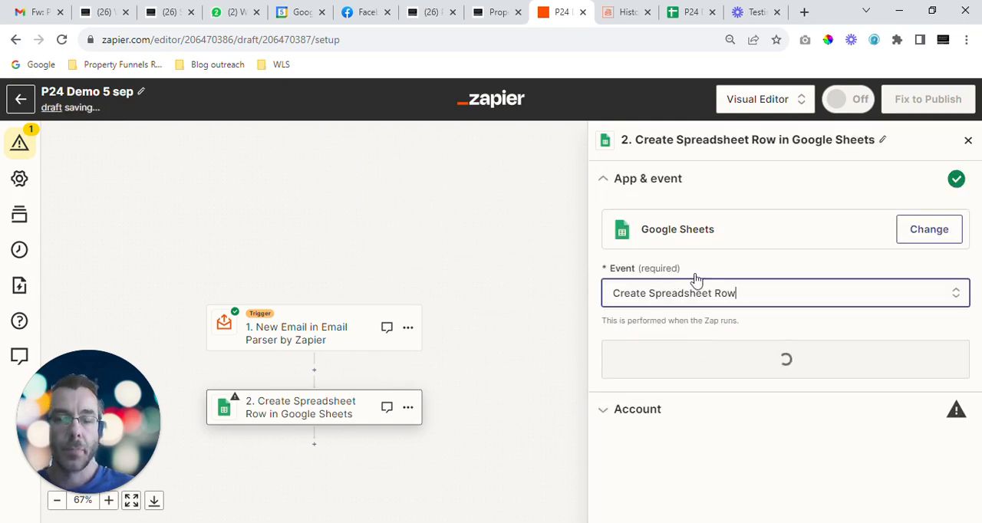
{"action": "left_click", "coordinate": [792, 364]}
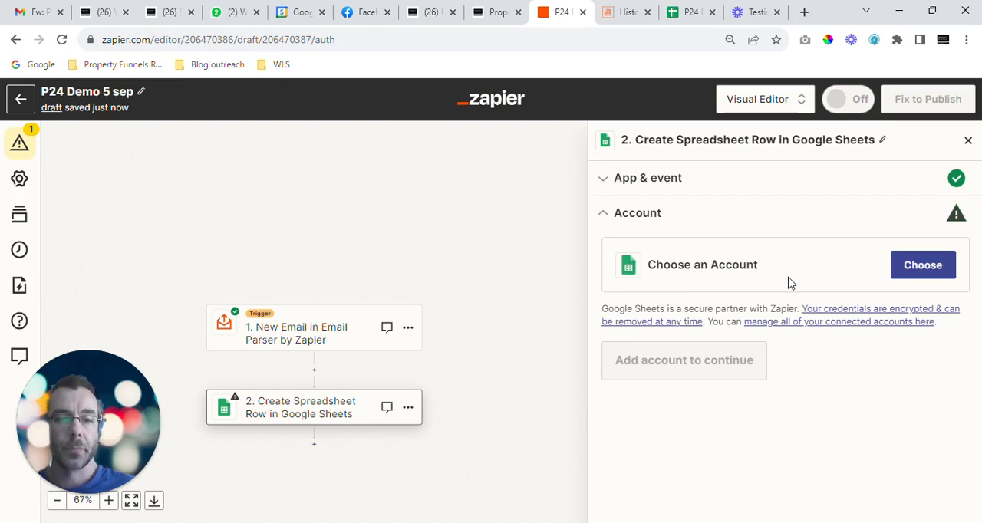
Step: Select the personal Google Sheets account for the Create Spreadsheet Row step and continue to its action settings
{"action": "left_click", "coordinate": [917, 271]}
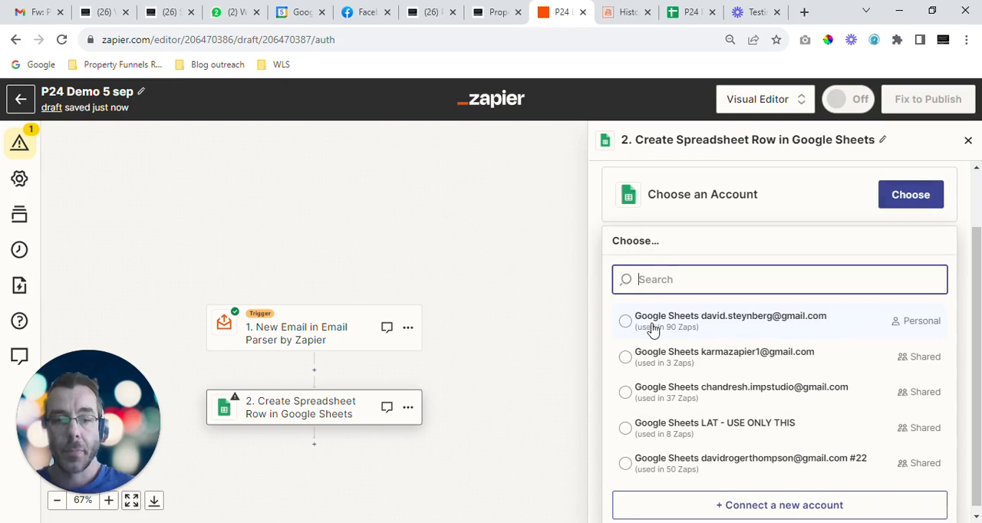
{"action": "left_click", "coordinate": [694, 324]}
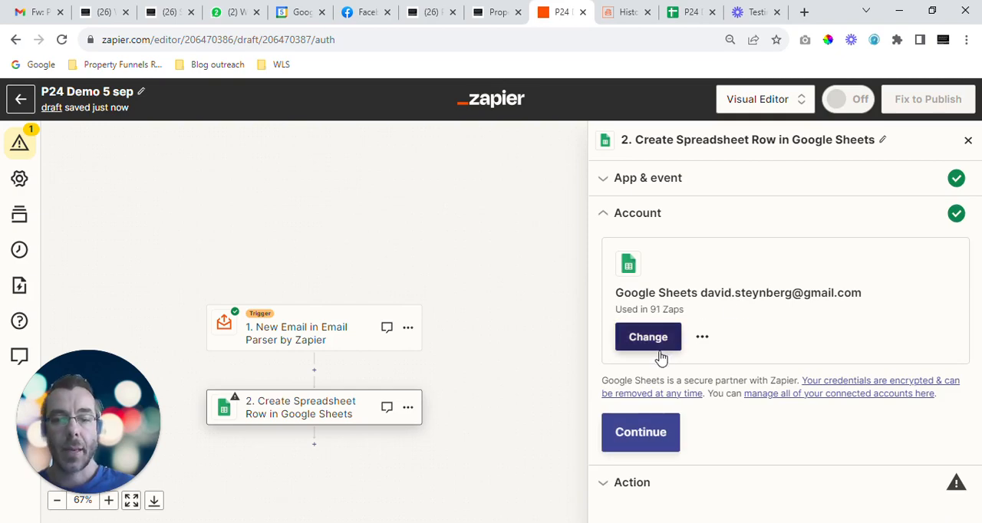
{"action": "left_click", "coordinate": [640, 434]}
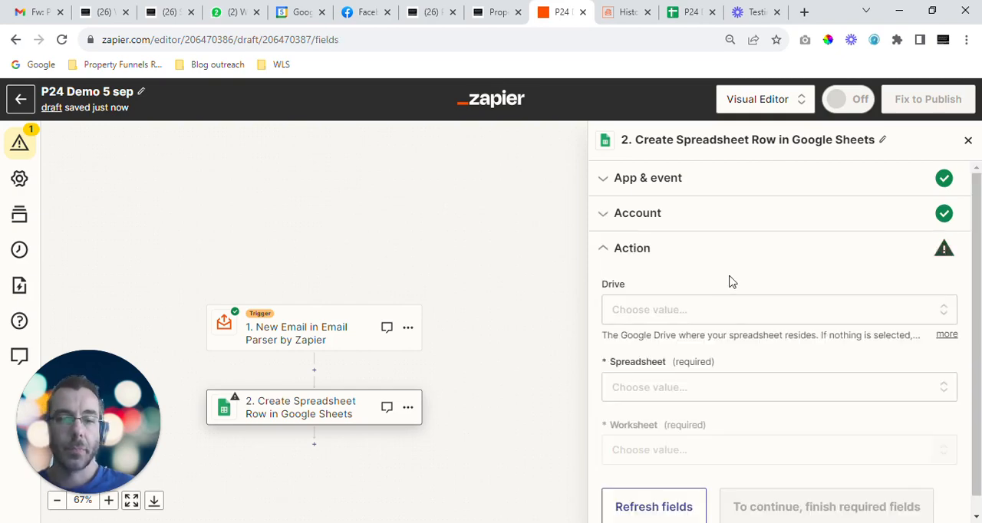
Step: Set the drive for the Google Sheets action to My Google Drive
{"action": "scroll", "coordinate": [714, 286], "scroll_direction": "down", "scroll_amount": 1}
{"action": "left_click", "coordinate": [657, 295]}
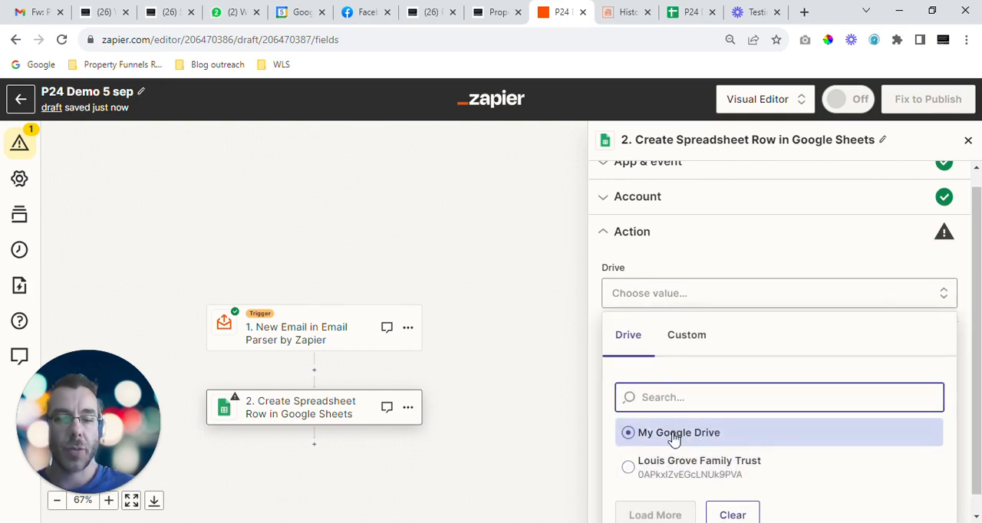
{"action": "left_click", "coordinate": [674, 434]}
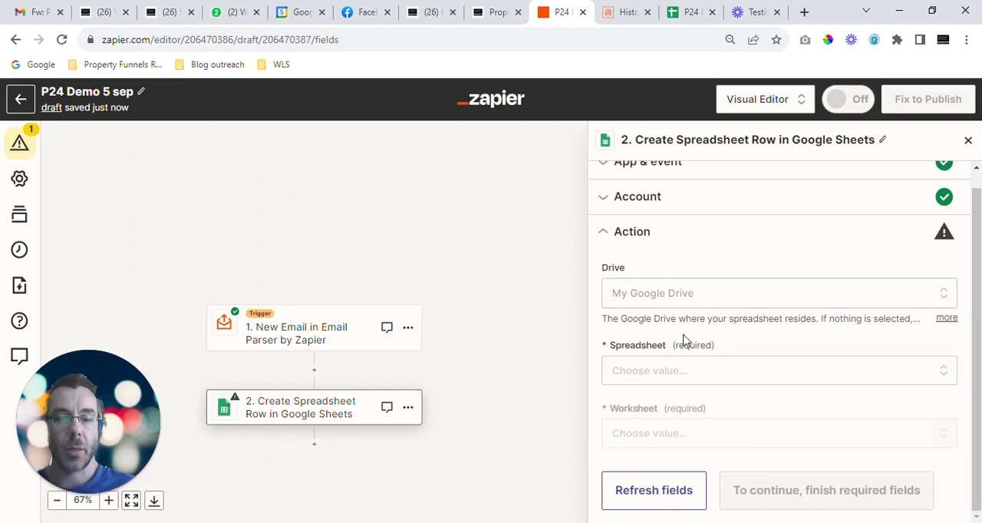
Step: Check the column headers in the P24 Demo 5 Sep Google Sheet and select it as the action's spreadsheet
{"action": "left_click", "coordinate": [643, 376]}
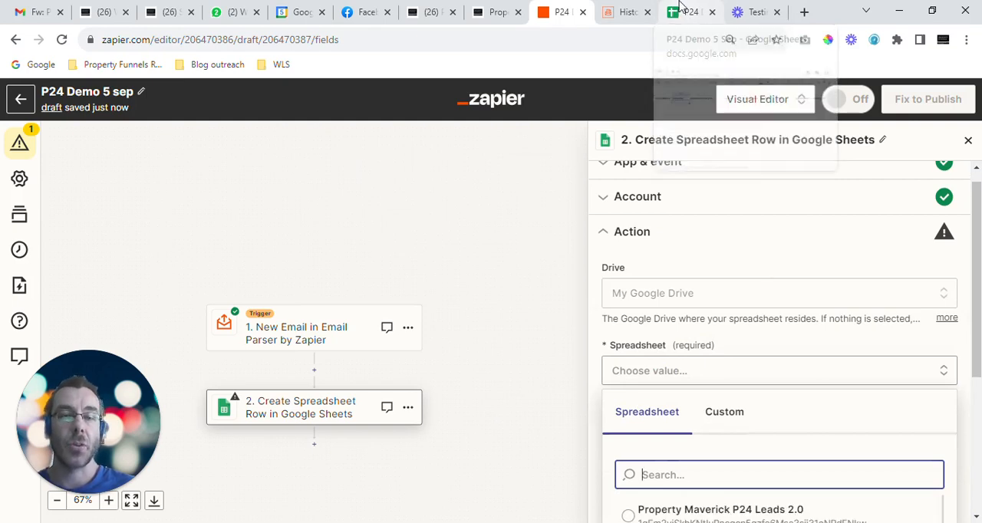
{"action": "left_click", "coordinate": [680, 8]}
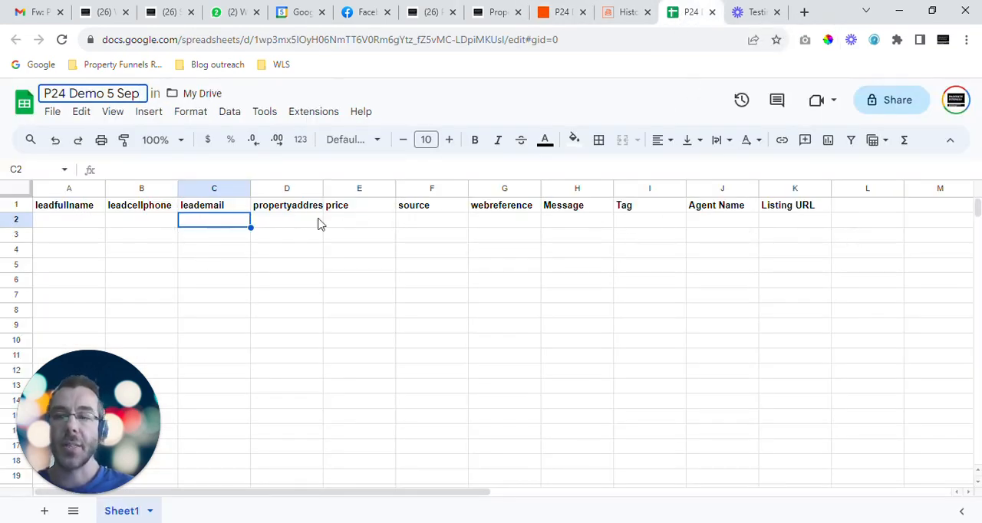
{"action": "left_click", "coordinate": [98, 238]}
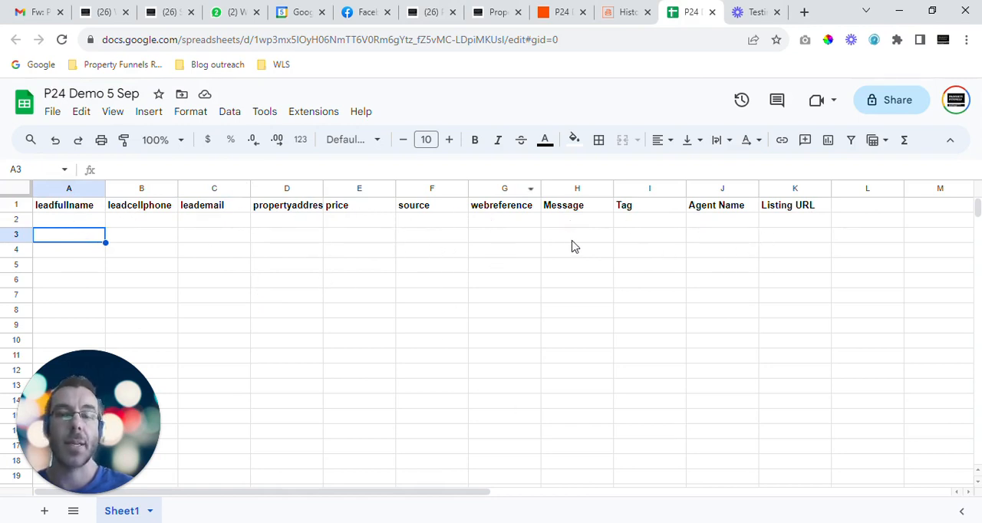
{"action": "left_click", "coordinate": [561, 12]}
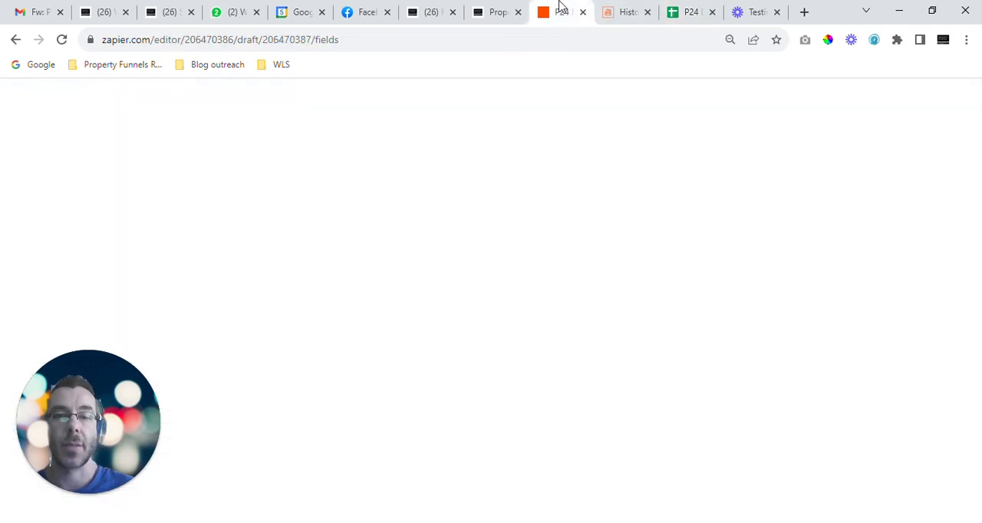
{"action": "scroll", "coordinate": [704, 328], "scroll_direction": "down", "scroll_amount": 4}
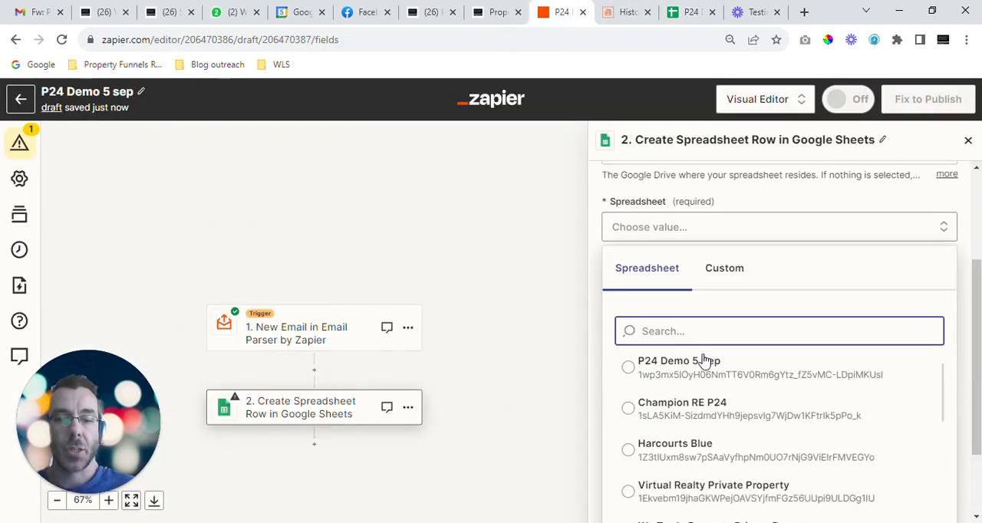
{"action": "scroll", "coordinate": [691, 399], "scroll_direction": "up", "scroll_amount": 2}
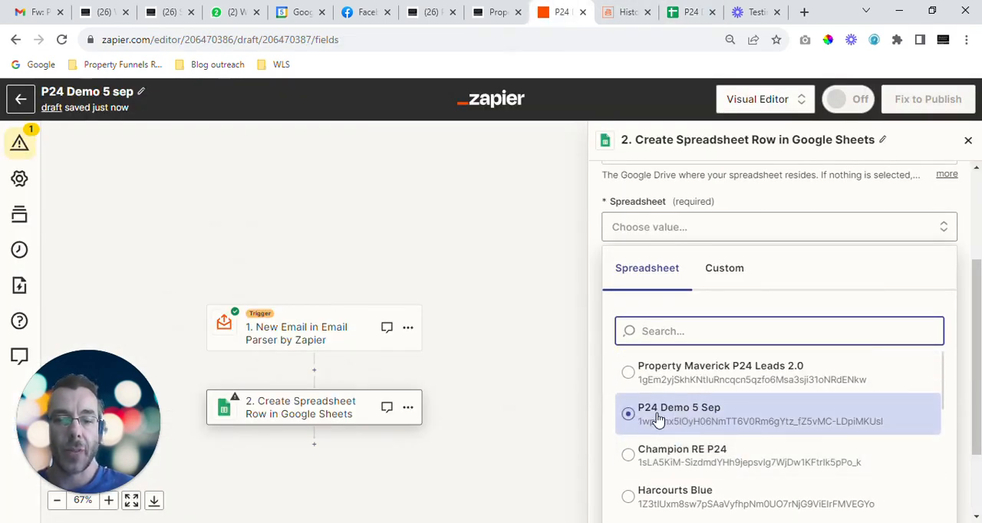
{"action": "left_click", "coordinate": [665, 420]}
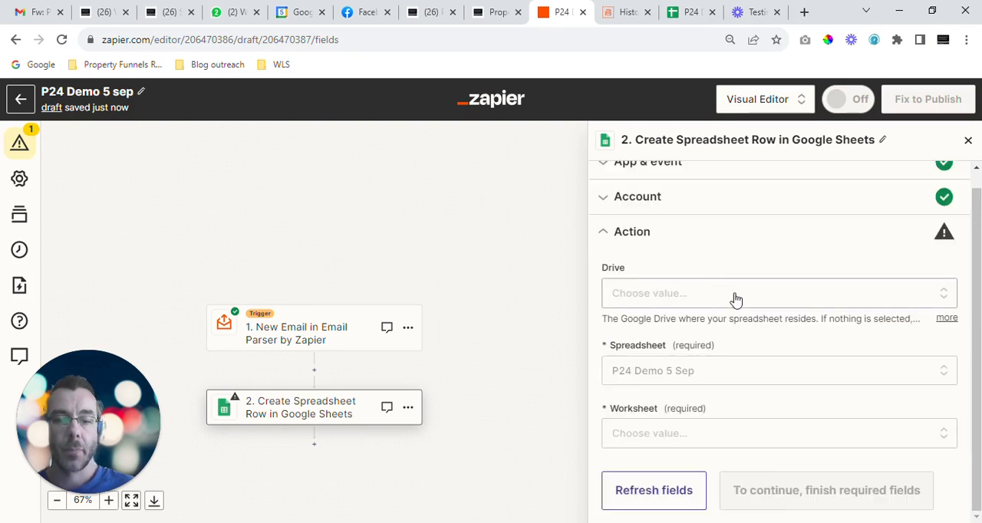
Step: Check the sheet in the spreadsheet file and set the action's worksheet to Sheet1
{"action": "left_click", "coordinate": [688, 12]}
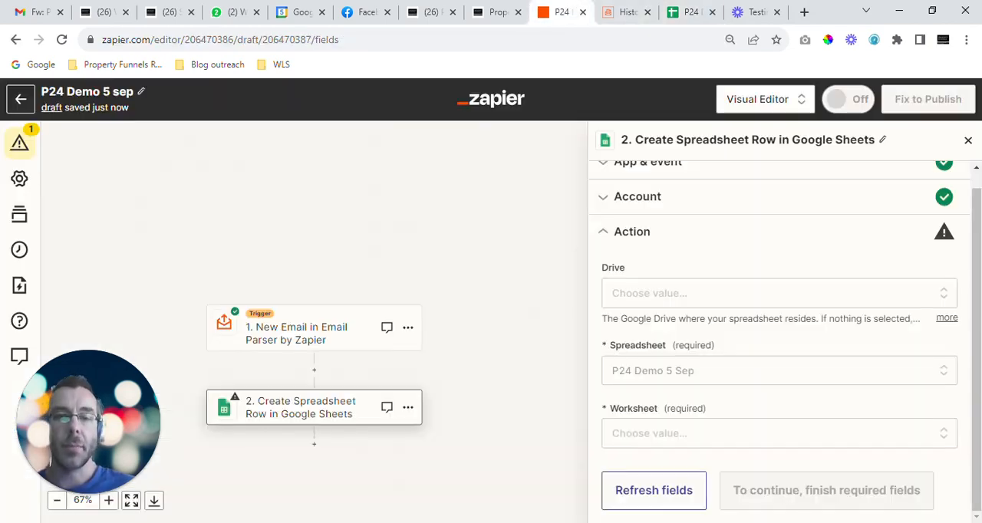
{"action": "left_click", "coordinate": [563, 11]}
{"action": "left_click", "coordinate": [644, 433]}
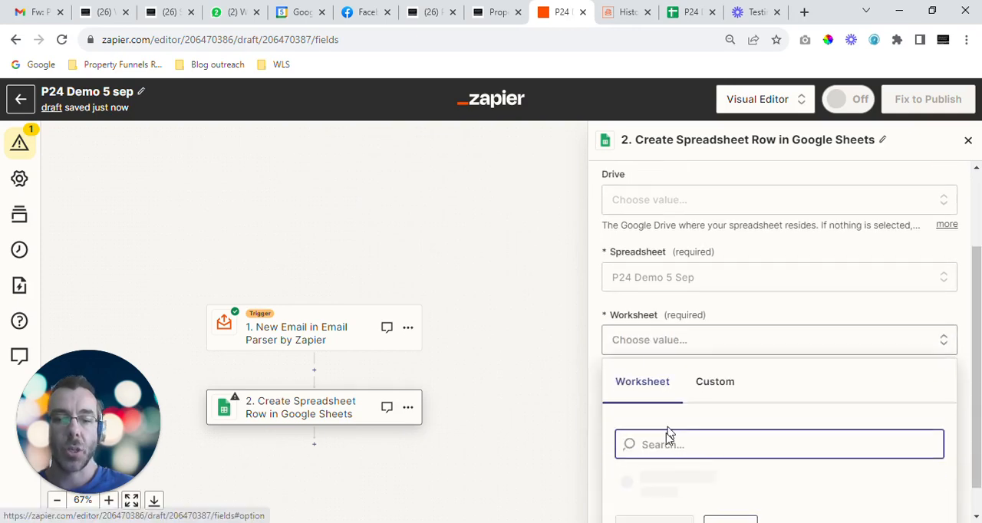
{"action": "left_click", "coordinate": [656, 446]}
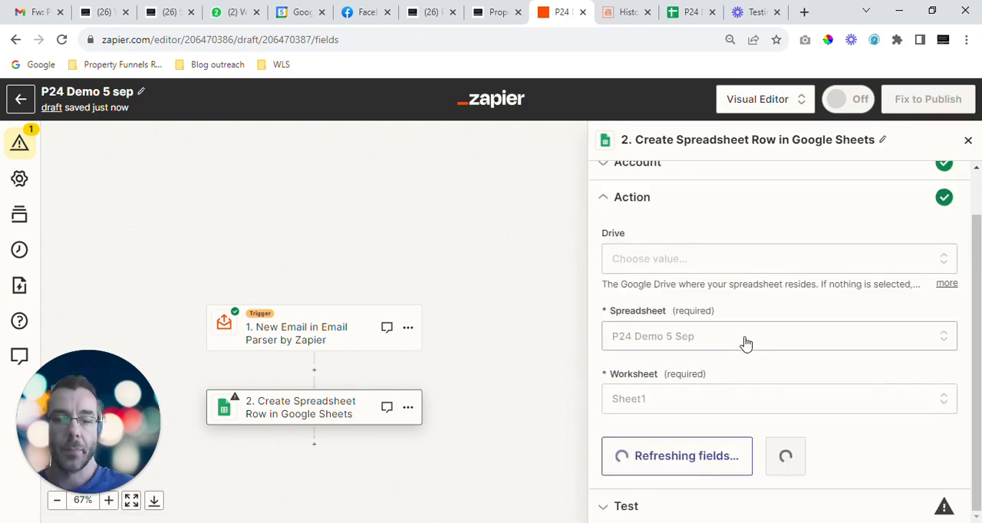
Step: Review the row fields loaded from the worksheet's columns, from leadfullname through source and webreference to Agent Name
{"action": "scroll", "coordinate": [760, 347], "scroll_direction": "down", "scroll_amount": 1}
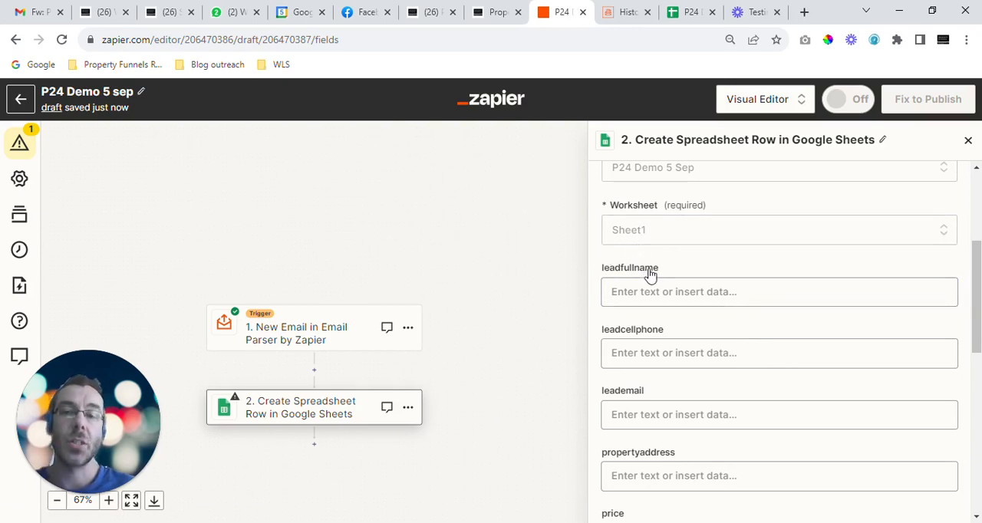
{"action": "left_click", "coordinate": [648, 285]}
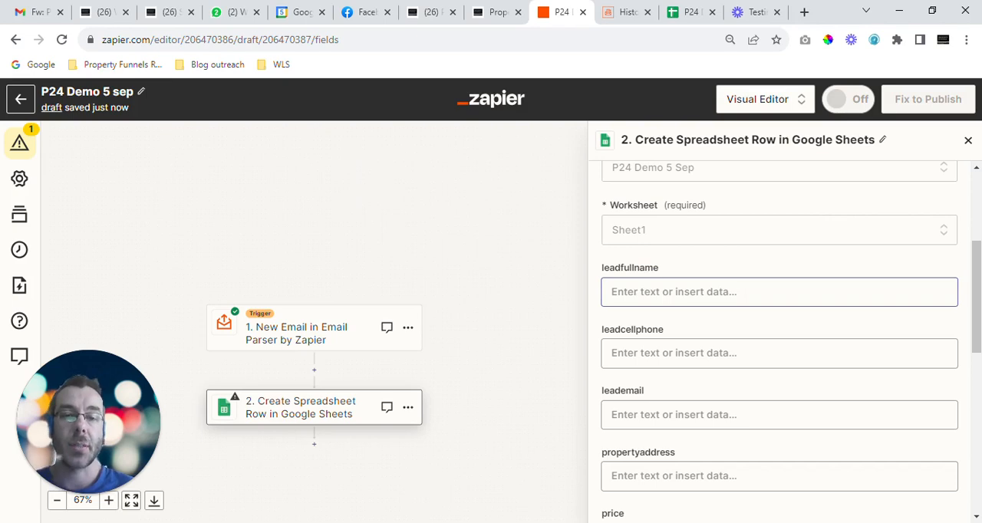
{"action": "scroll", "coordinate": [637, 265], "scroll_direction": "down", "scroll_amount": 1}
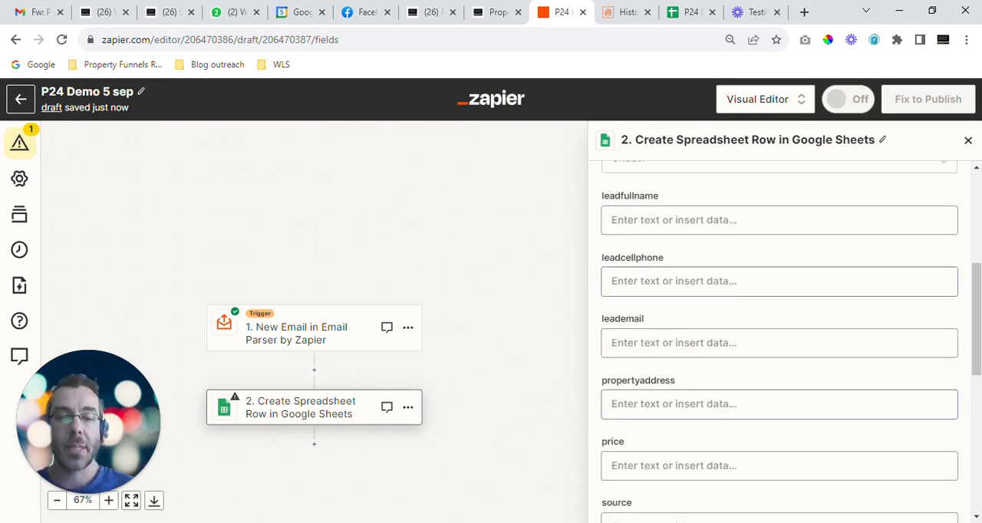
{"action": "scroll", "coordinate": [663, 296], "scroll_direction": "down", "scroll_amount": 3}
{"action": "scroll", "coordinate": [664, 295], "scroll_direction": "down", "scroll_amount": 1}
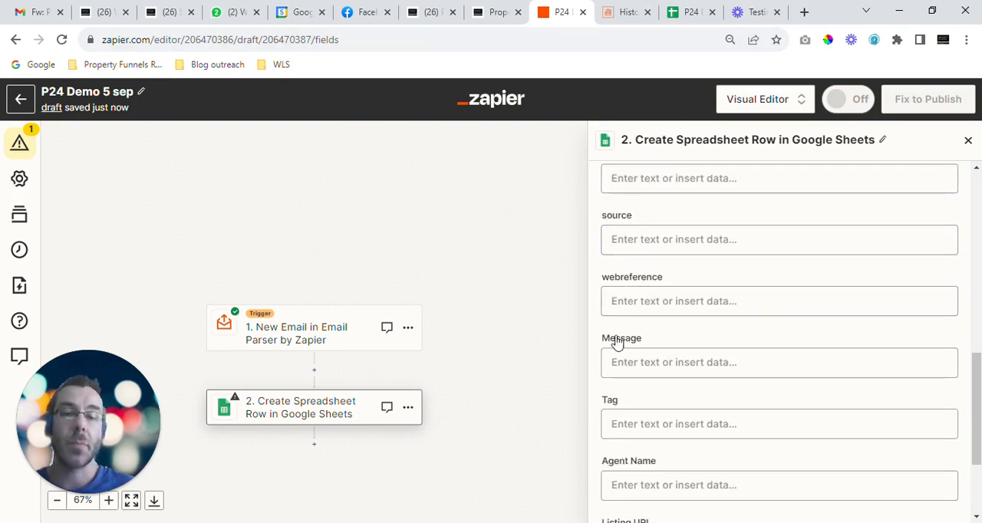
{"action": "scroll", "coordinate": [619, 338], "scroll_direction": "up", "scroll_amount": 2}
{"action": "scroll", "coordinate": [619, 344], "scroll_direction": "up", "scroll_amount": 3}
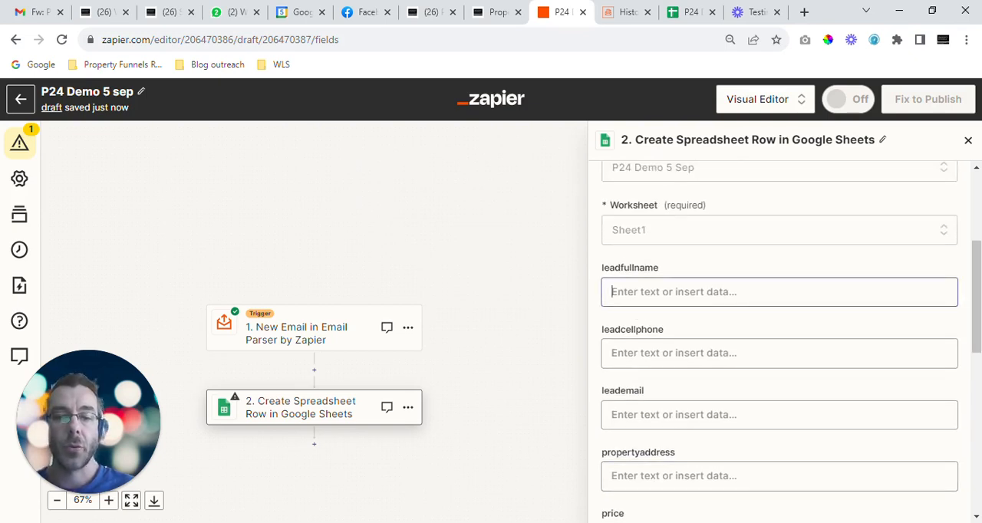
Step: Search the email parser data for "lead" and map Parse Output Leadfullname to the leadfullname field
{"action": "scroll", "coordinate": [622, 338], "scroll_direction": "down", "scroll_amount": 2}
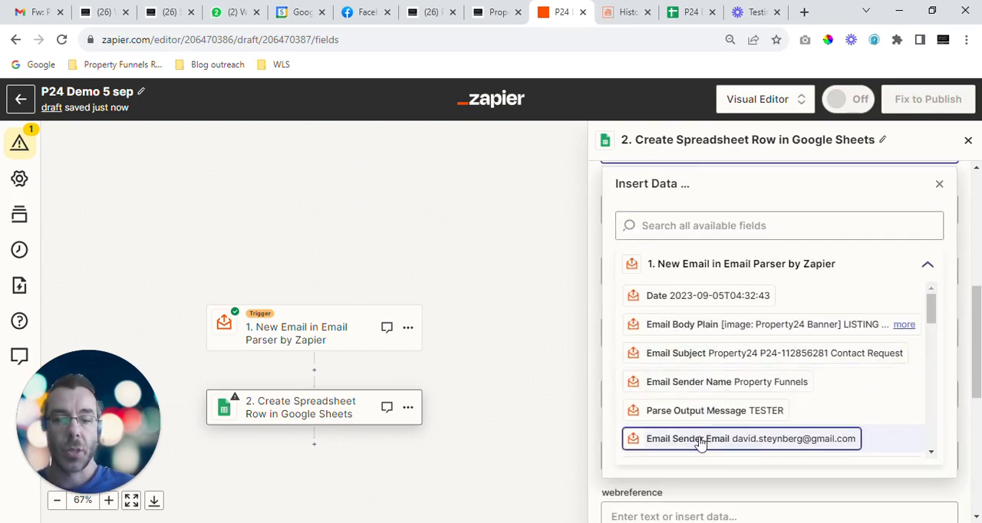
{"action": "left_click", "coordinate": [646, 226]}
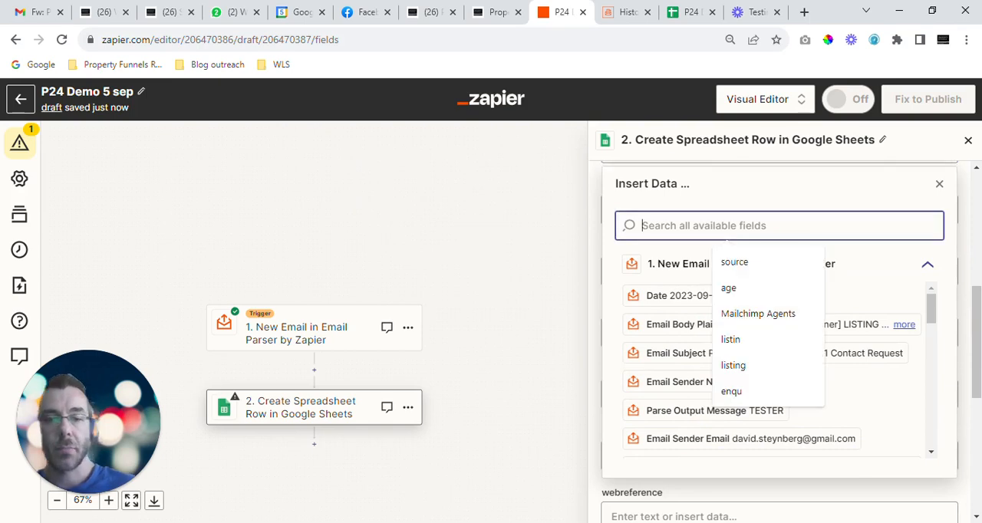
{"action": "type", "text": "lead"}
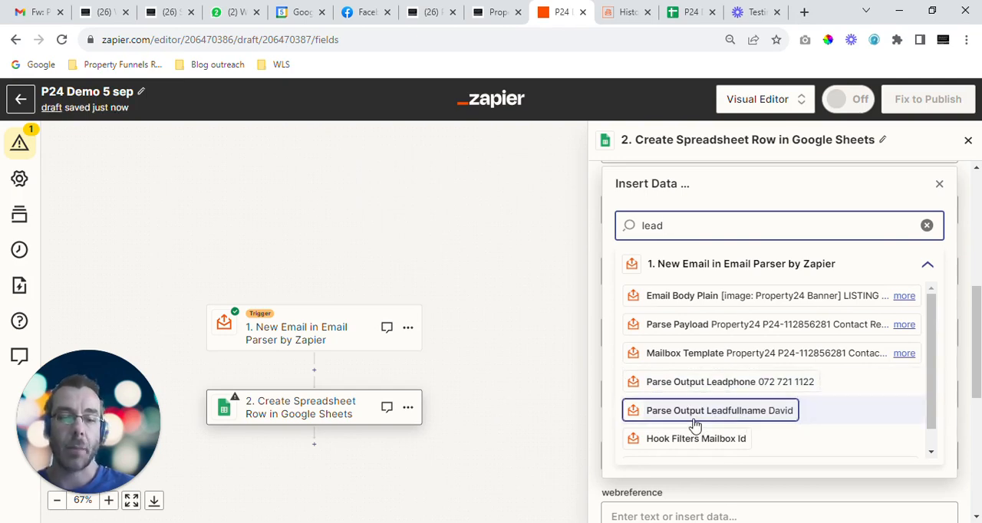
{"action": "left_click", "coordinate": [728, 412]}
{"action": "scroll", "coordinate": [714, 299], "scroll_direction": "down", "scroll_amount": 1}
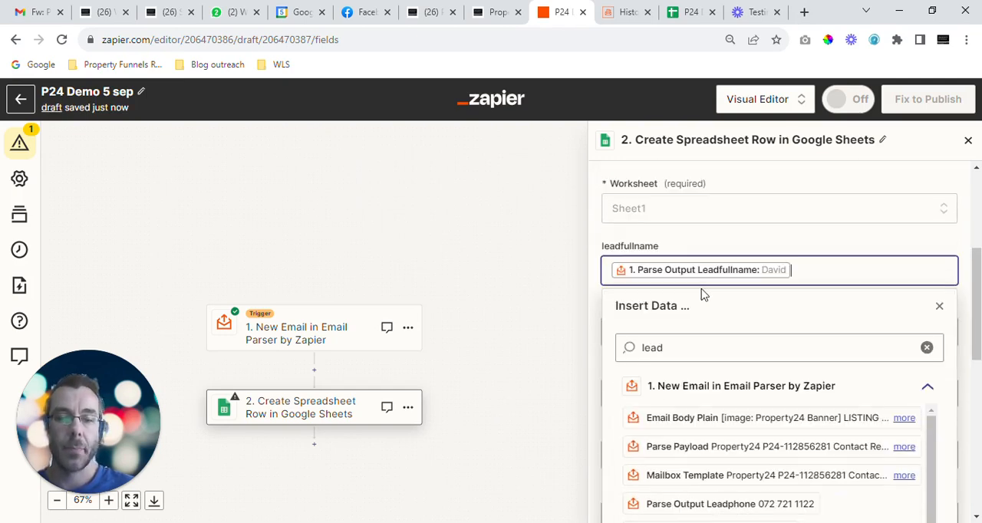
{"action": "left_click", "coordinate": [688, 240]}
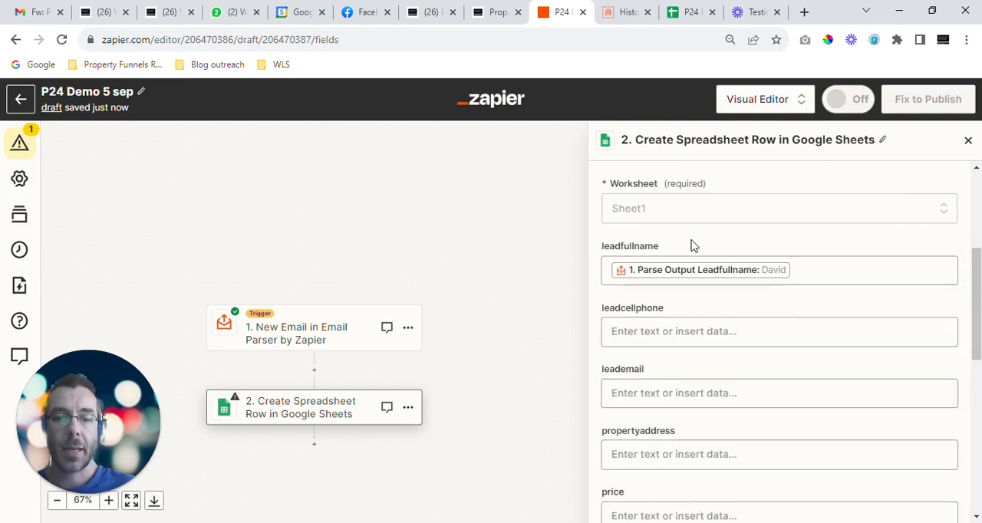
Step: Search the email parser data for "phone" and map Parse Output Leadphone to the leadcellphone field
{"action": "left_click", "coordinate": [680, 330]}
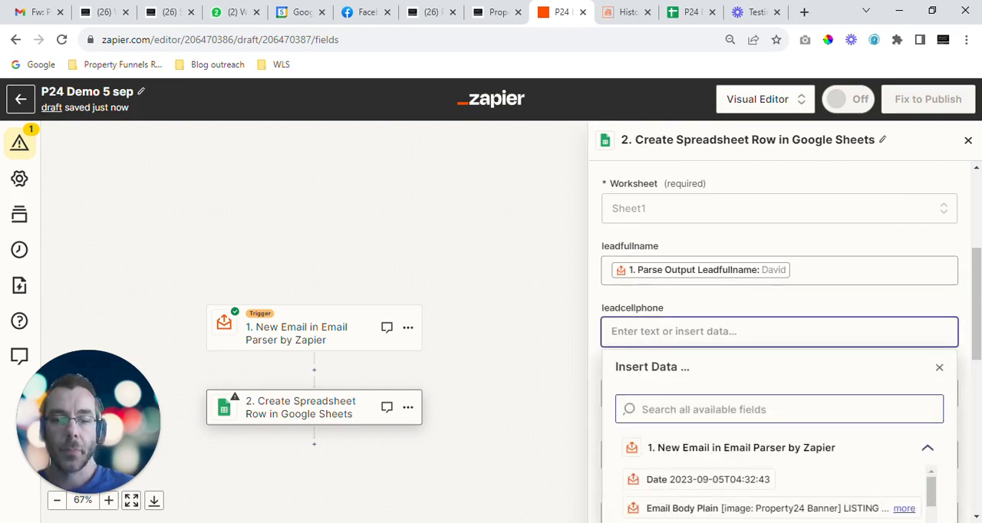
{"action": "scroll", "coordinate": [680, 415], "scroll_direction": "down", "scroll_amount": 2}
{"action": "left_click", "coordinate": [684, 269]}
{"action": "type", "text": "phone"}
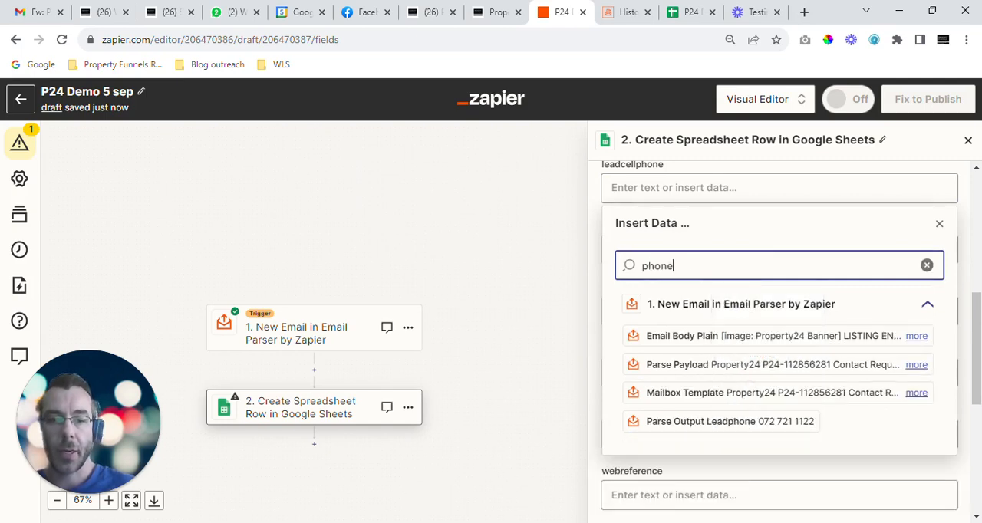
{"action": "left_click", "coordinate": [733, 422]}
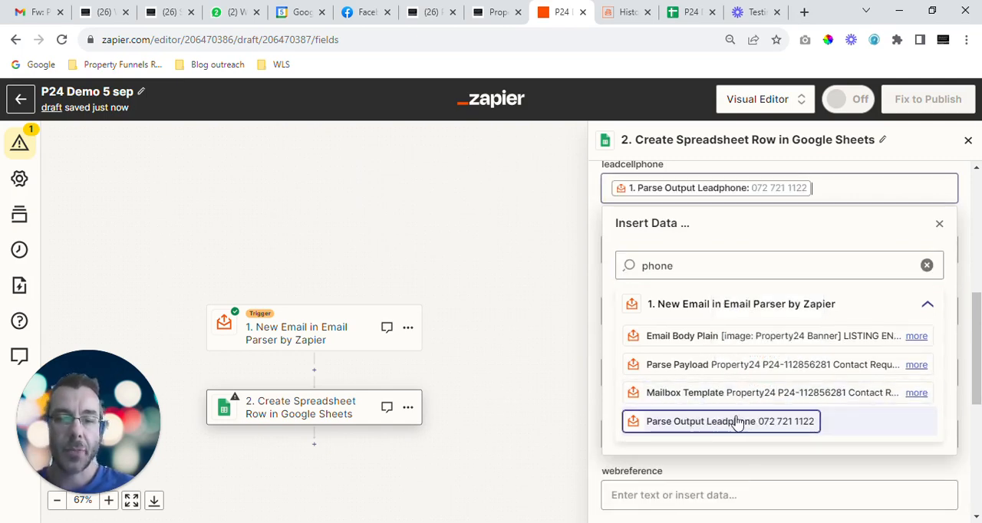
{"action": "left_click", "coordinate": [602, 227]}
Step: Search the email parser data for "email" and map Parse Output Leademailaddress to the leademail field
{"action": "left_click", "coordinate": [675, 249]}
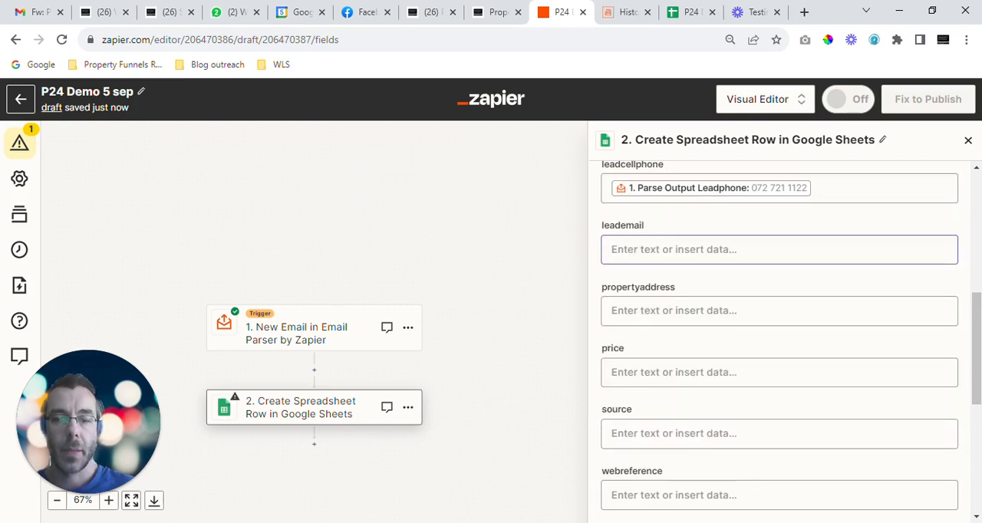
{"action": "left_click", "coordinate": [683, 327]}
{"action": "type", "text": "email"}
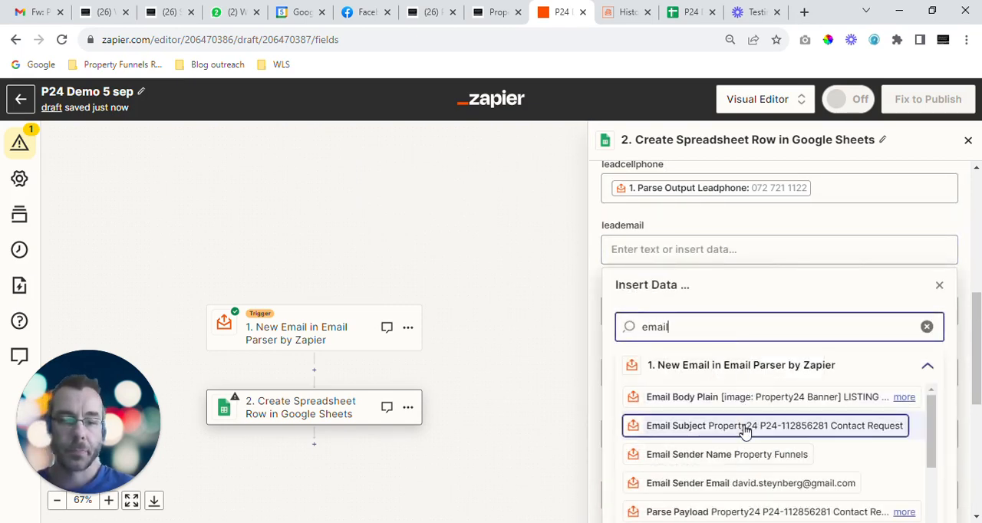
{"action": "scroll", "coordinate": [741, 449], "scroll_direction": "down", "scroll_amount": 4}
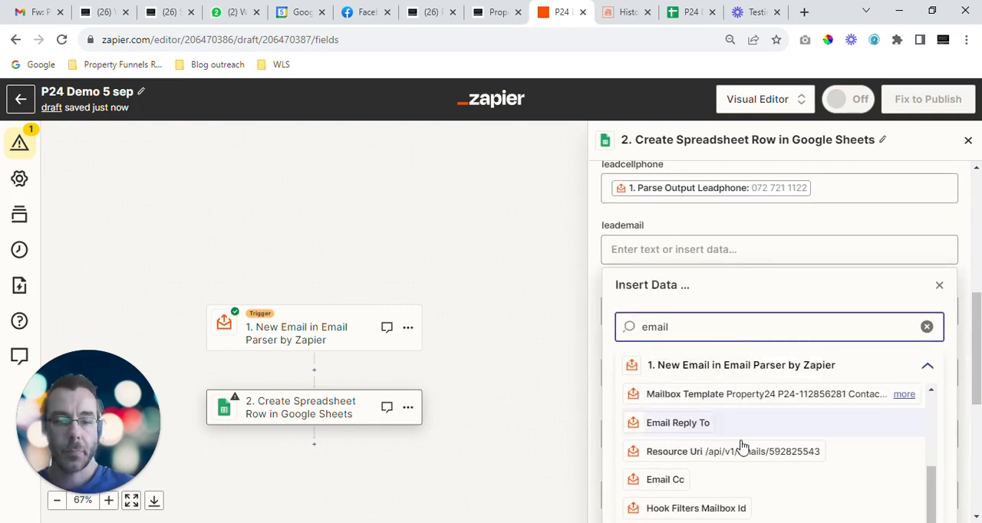
{"action": "scroll", "coordinate": [794, 432], "scroll_direction": "up", "scroll_amount": 3}
{"action": "scroll", "coordinate": [780, 415], "scroll_direction": "up", "scroll_amount": 2}
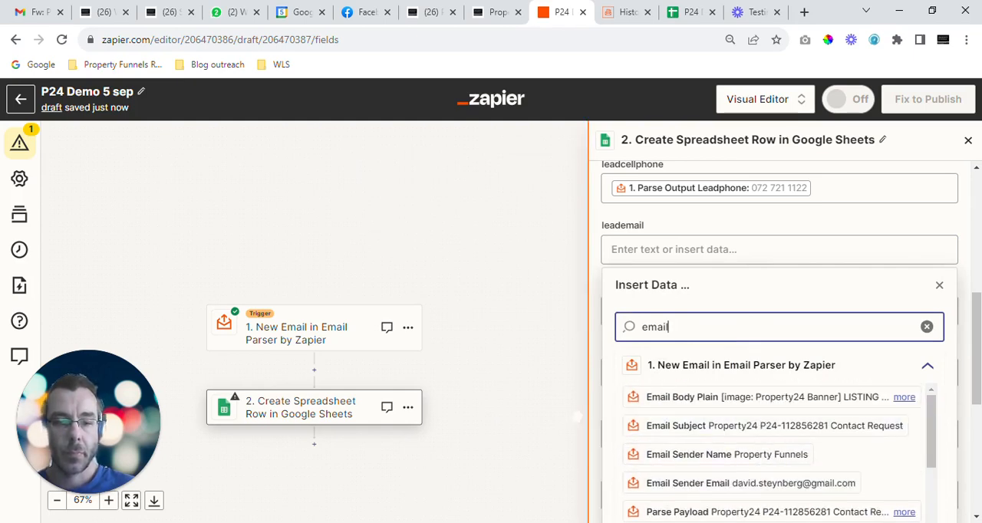
{"action": "scroll", "coordinate": [638, 419], "scroll_direction": "down", "scroll_amount": 3}
{"action": "scroll", "coordinate": [944, 423], "scroll_direction": "down", "scroll_amount": 2}
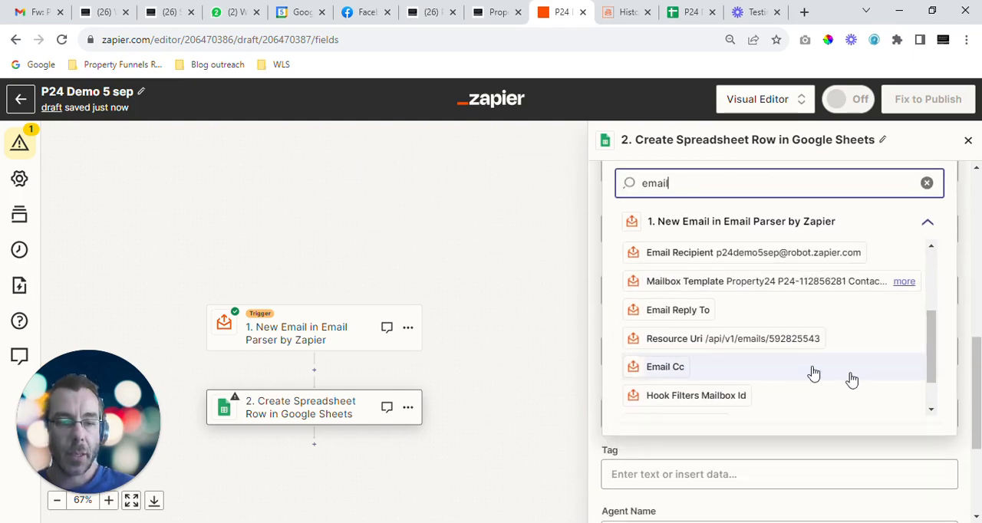
{"action": "scroll", "coordinate": [829, 376], "scroll_direction": "down", "scroll_amount": 1}
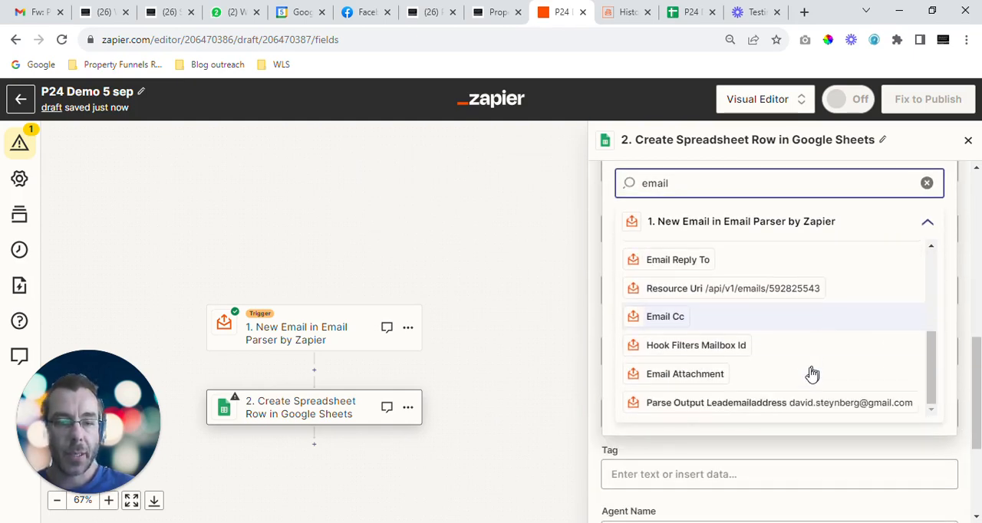
{"action": "left_click", "coordinate": [751, 403]}
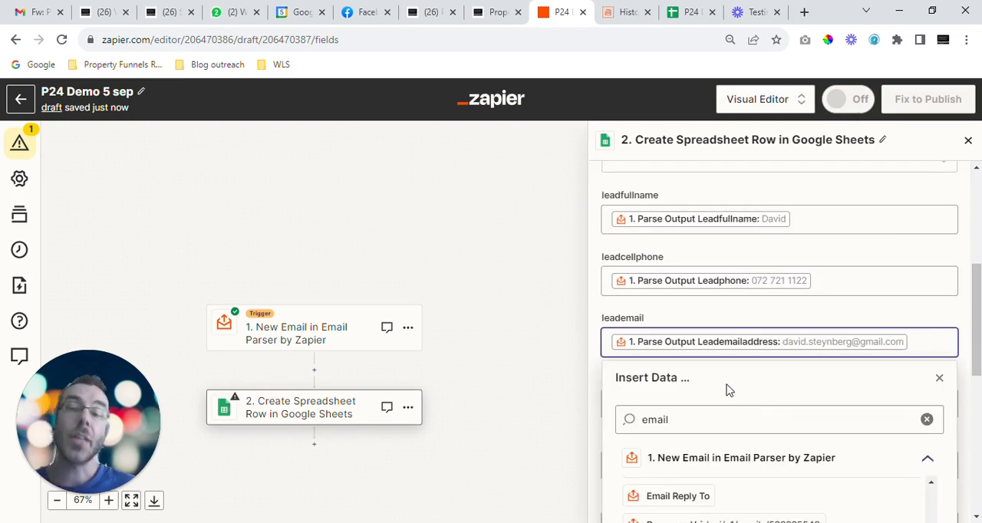
Step: Search the email parser data for "address" and map Parse Output Leademailaddress to the propertyaddress field
{"action": "left_click", "coordinate": [713, 326]}
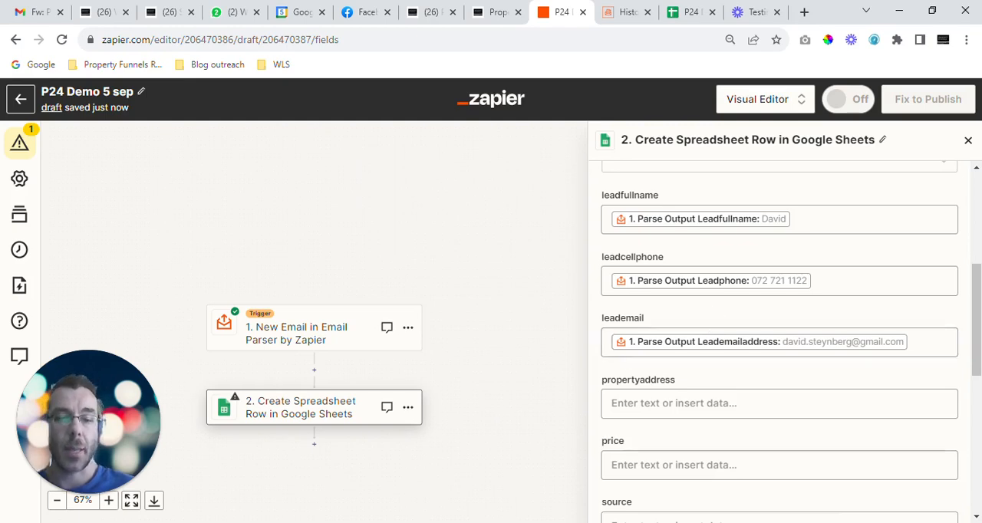
{"action": "scroll", "coordinate": [668, 385], "scroll_direction": "down", "scroll_amount": 5}
{"action": "scroll", "coordinate": [678, 318], "scroll_direction": "up", "scroll_amount": 1}
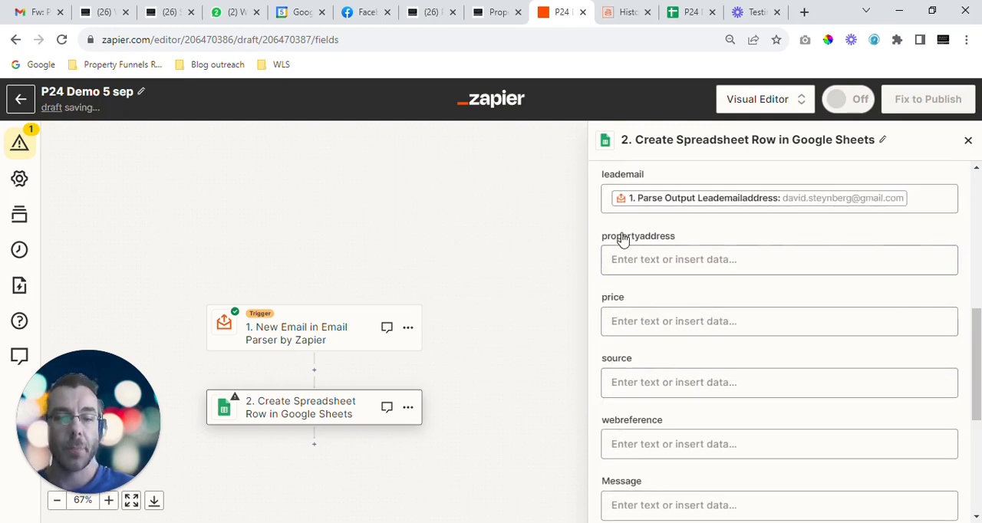
{"action": "left_click", "coordinate": [660, 261]}
{"action": "left_click", "coordinate": [691, 338]}
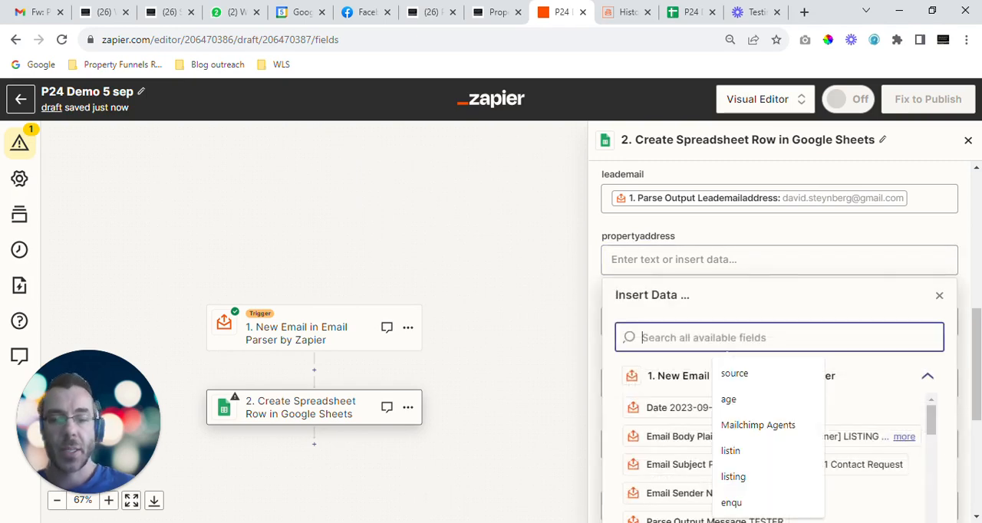
{"action": "type", "text": "address"}
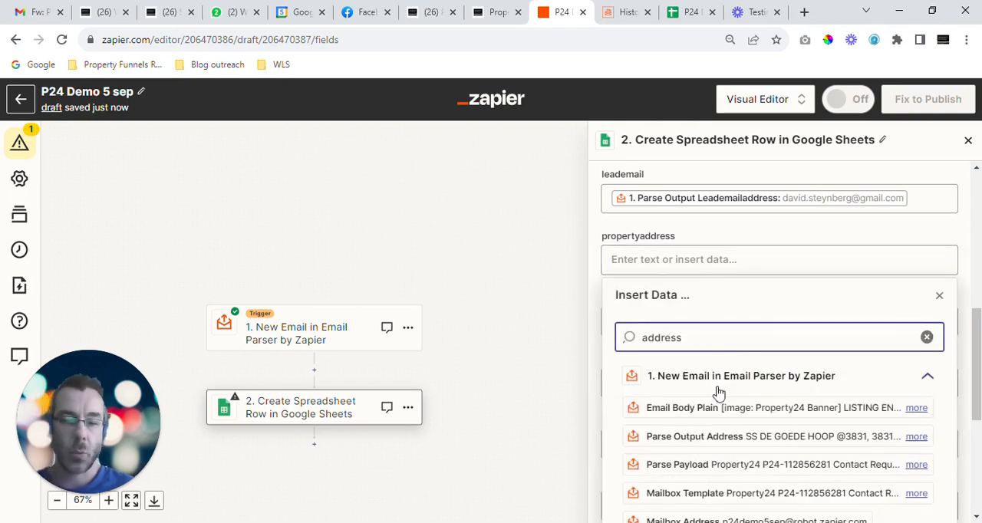
{"action": "scroll", "coordinate": [794, 401], "scroll_direction": "down", "scroll_amount": 1}
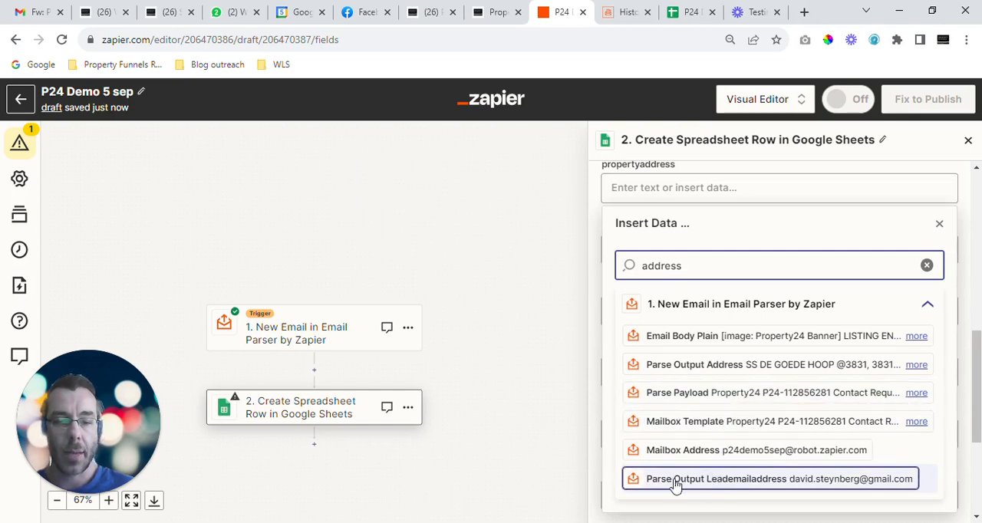
{"action": "left_click", "coordinate": [799, 482]}
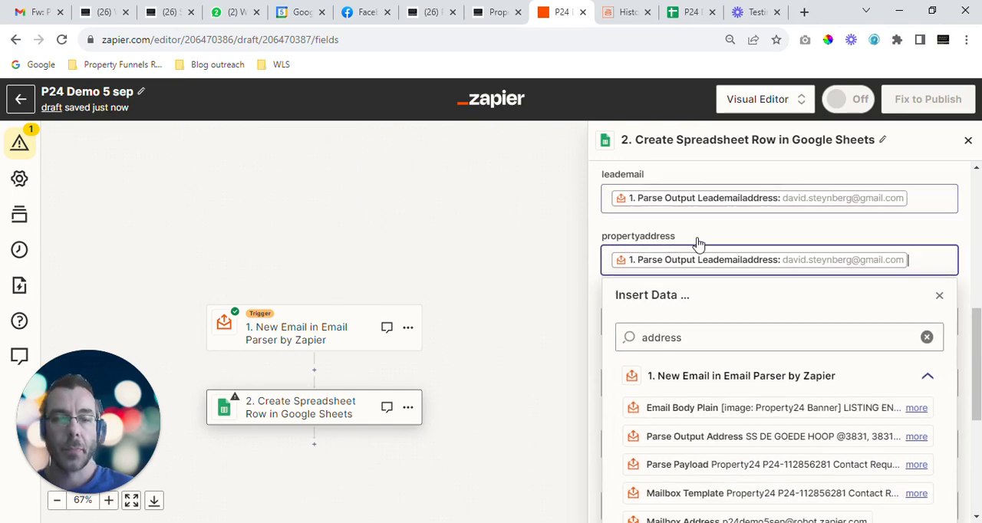
Step: Search the email parser data for "price" and map Parse Output Price to the price field
{"action": "left_click", "coordinate": [699, 264]}
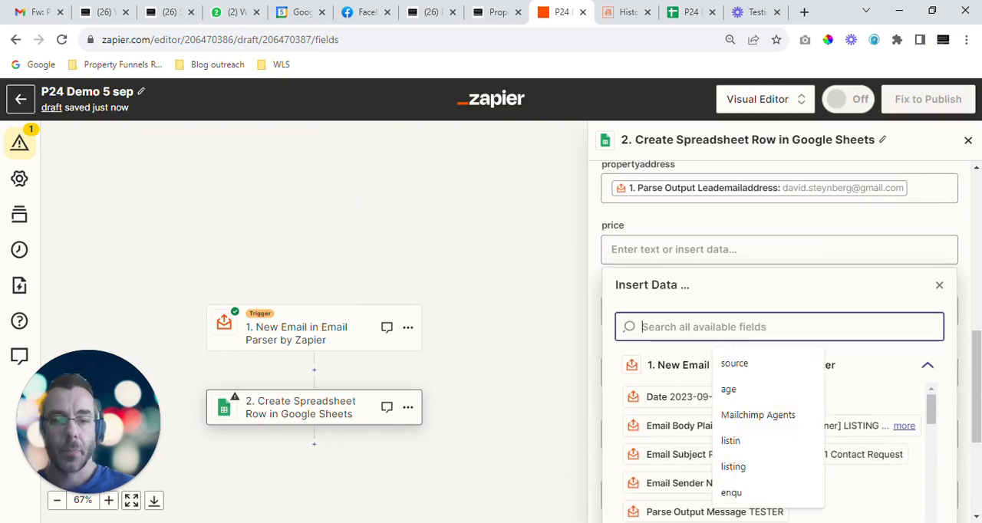
{"action": "type", "text": "price"}
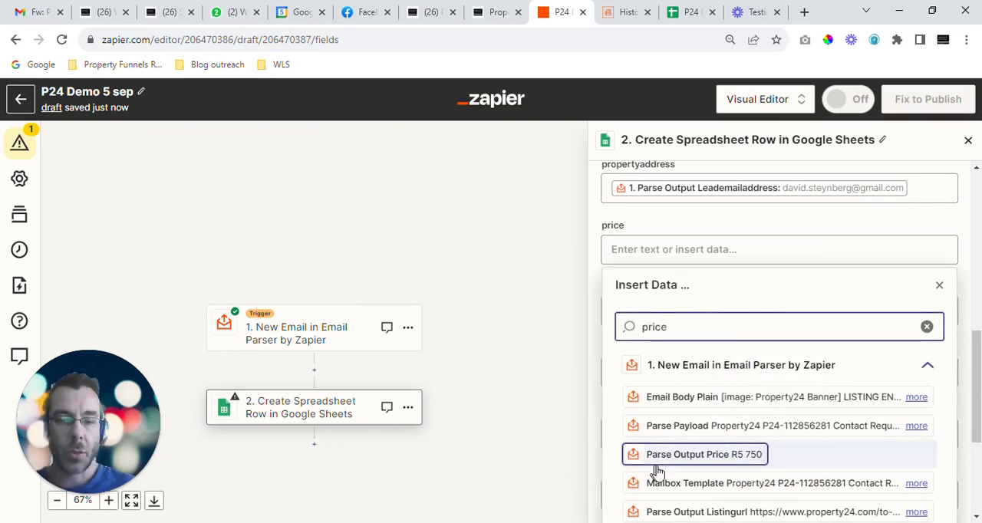
{"action": "left_click", "coordinate": [679, 456]}
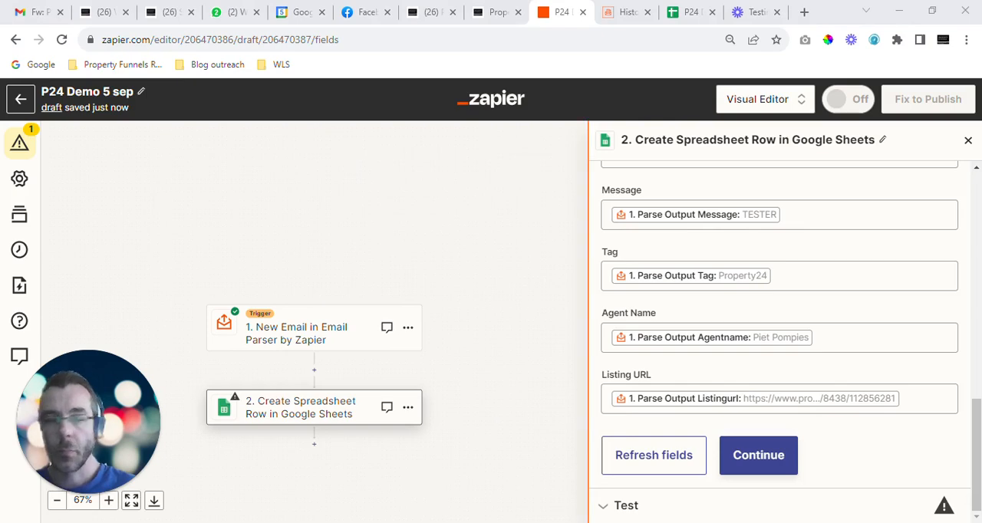
Step: Review the parser data mapped to each row field, from leadfullname through webreference and Tag to Listing URL
{"action": "scroll", "coordinate": [757, 322], "scroll_direction": "up", "scroll_amount": 6}
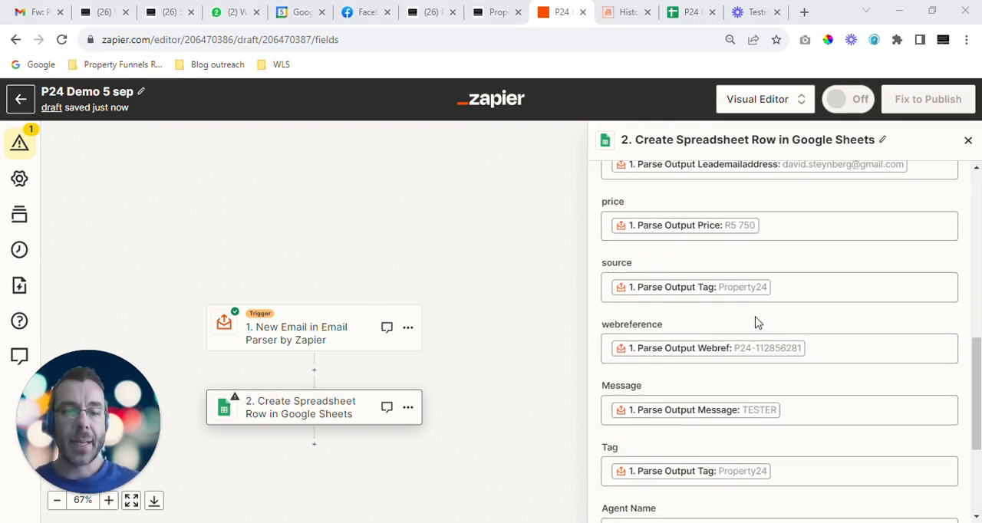
{"action": "scroll", "coordinate": [680, 350], "scroll_direction": "up", "scroll_amount": 1}
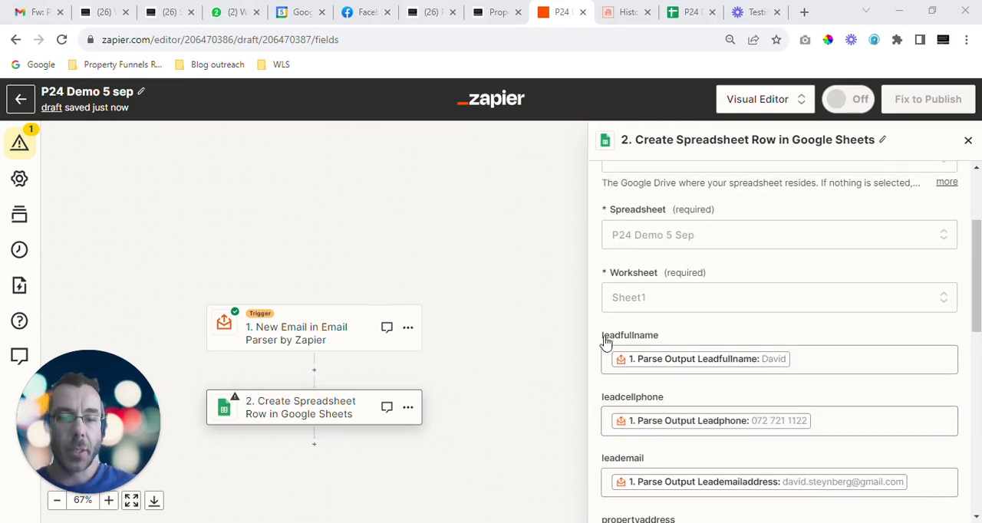
{"action": "scroll", "coordinate": [637, 307], "scroll_direction": "down", "scroll_amount": 1}
{"action": "scroll", "coordinate": [691, 284], "scroll_direction": "down", "scroll_amount": 3}
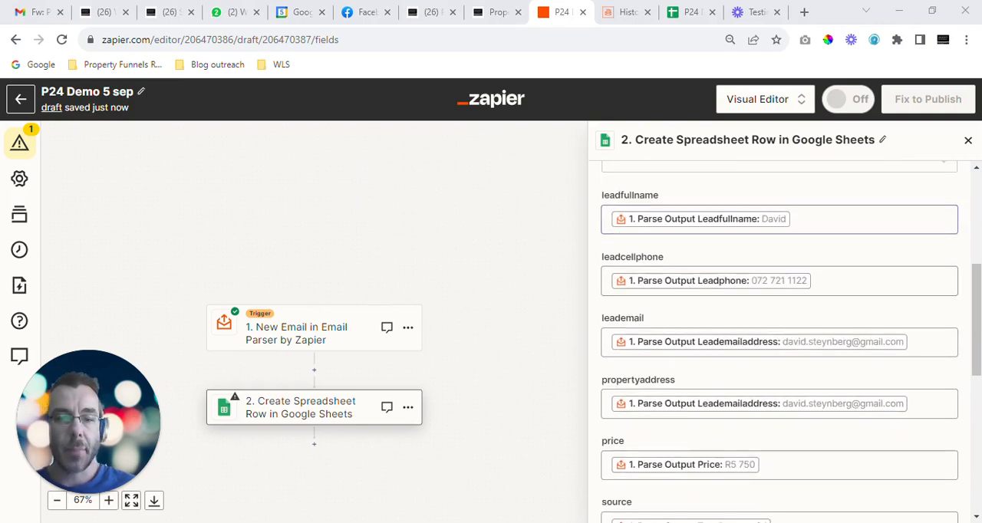
{"action": "scroll", "coordinate": [658, 297], "scroll_direction": "down", "scroll_amount": 1}
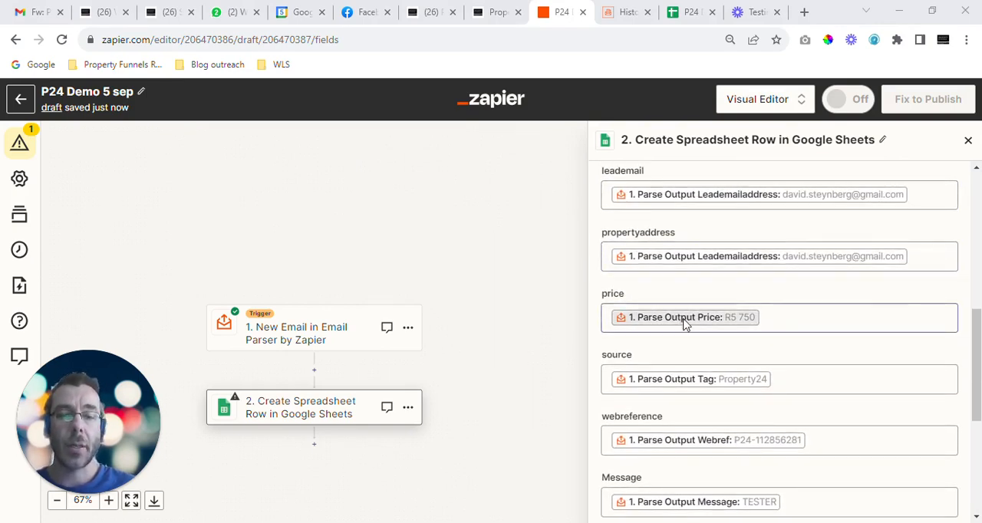
{"action": "scroll", "coordinate": [650, 221], "scroll_direction": "down", "scroll_amount": 2}
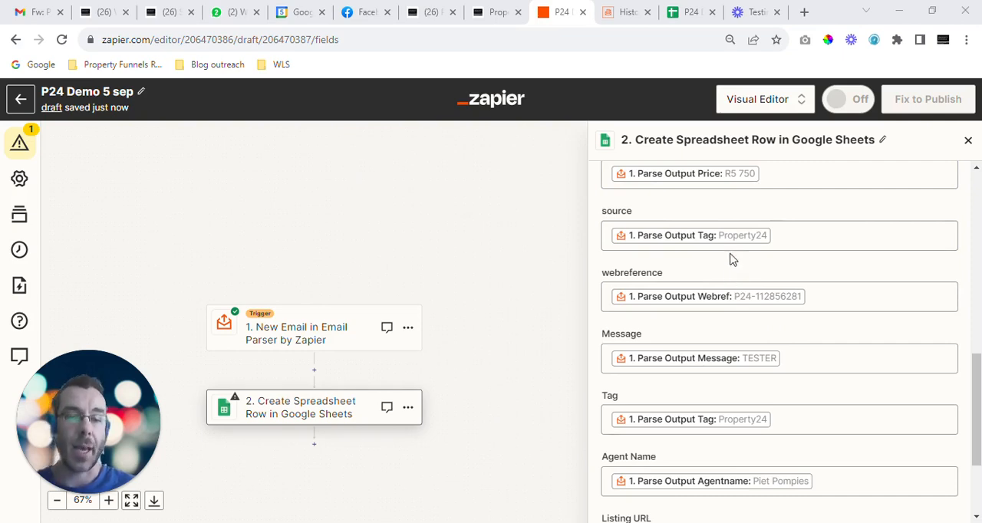
{"action": "scroll", "coordinate": [733, 261], "scroll_direction": "down", "scroll_amount": 1}
{"action": "scroll", "coordinate": [680, 241], "scroll_direction": "up", "scroll_amount": 1}
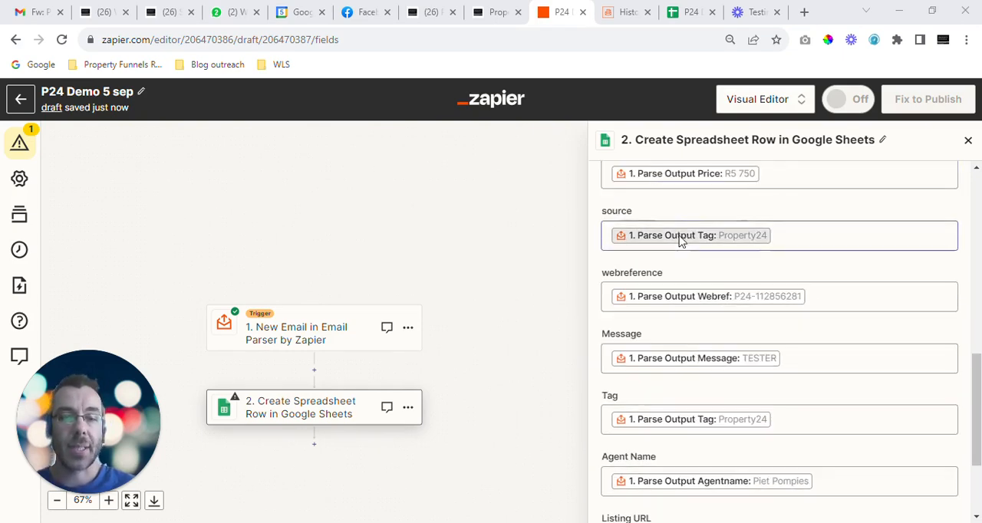
{"action": "scroll", "coordinate": [721, 322], "scroll_direction": "down", "scroll_amount": 2}
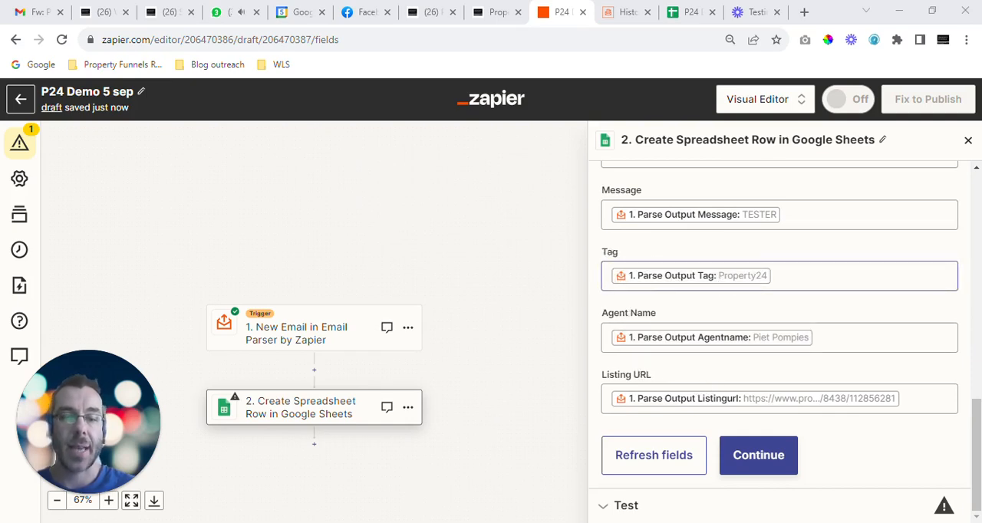
{"action": "scroll", "coordinate": [644, 278], "scroll_direction": "up", "scroll_amount": 1}
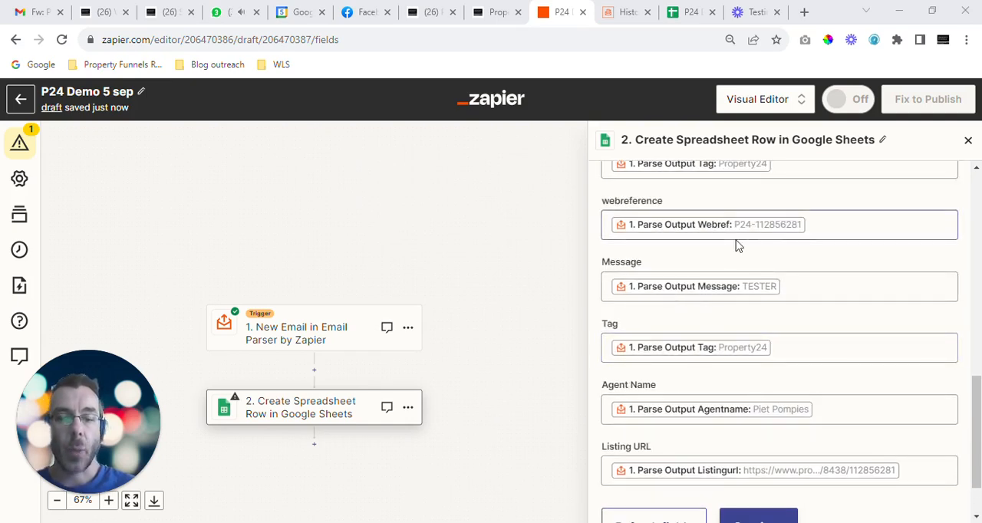
{"action": "scroll", "coordinate": [729, 276], "scroll_direction": "down", "scroll_amount": 1}
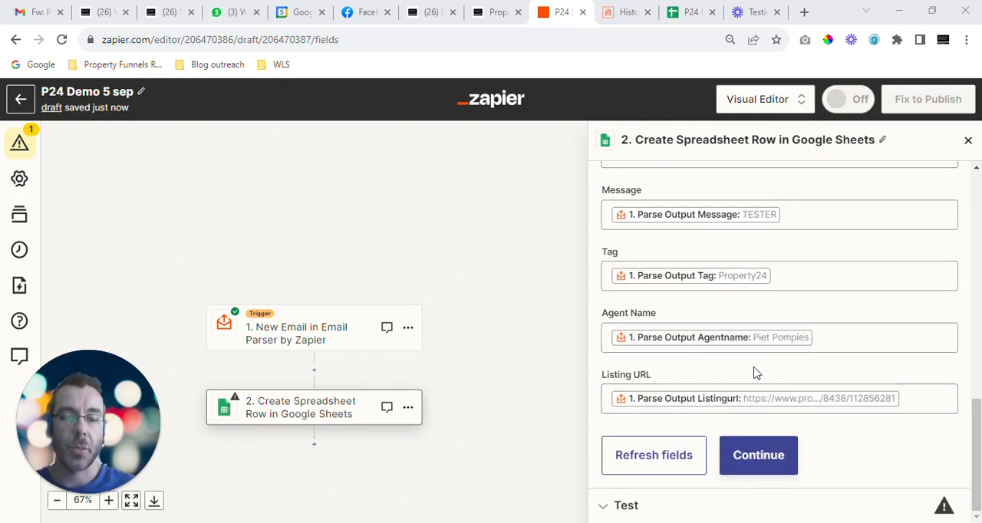
Step: Check the P24 Demo 5 Sep sheet in Google Sheets, and back in Zapier test the Create Spreadsheet Row step with the mapped data
{"action": "left_click", "coordinate": [686, 14]}
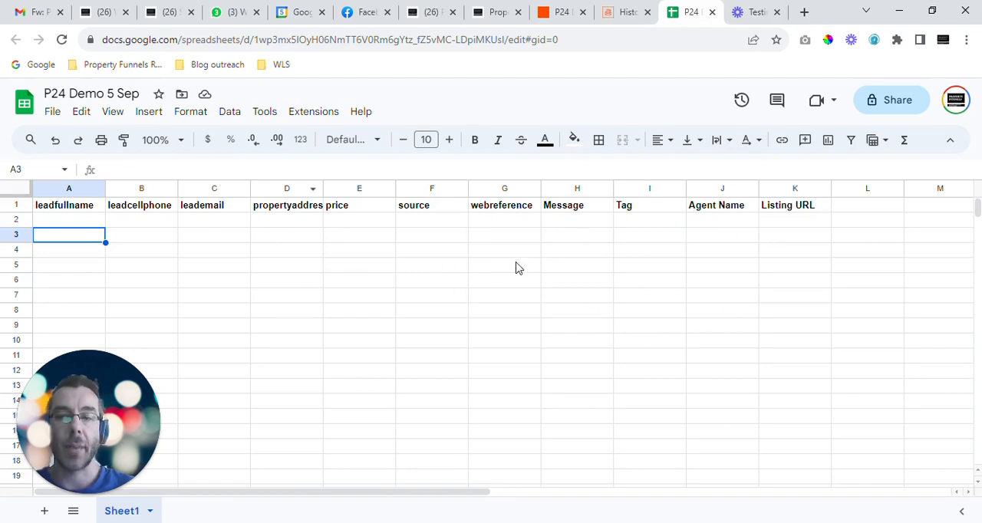
{"action": "left_click", "coordinate": [574, 11]}
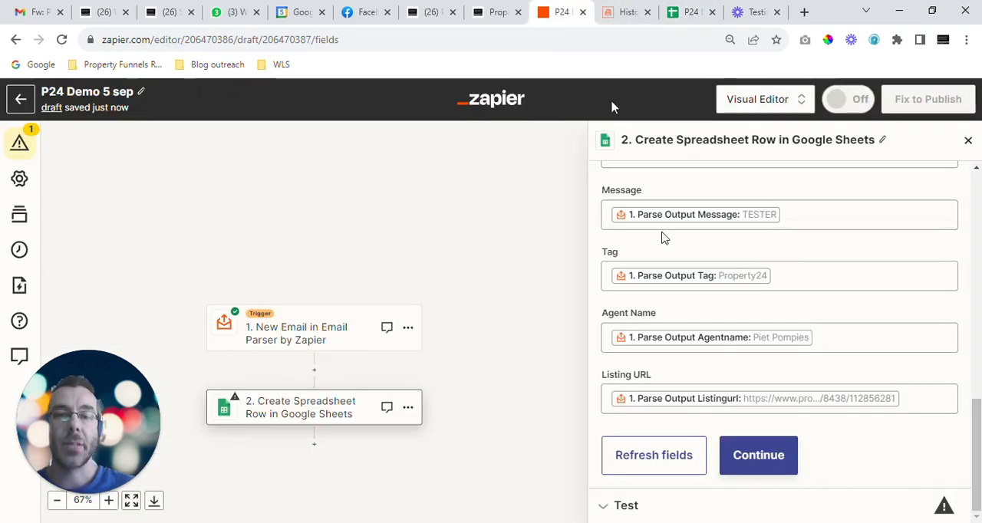
{"action": "left_click", "coordinate": [749, 456]}
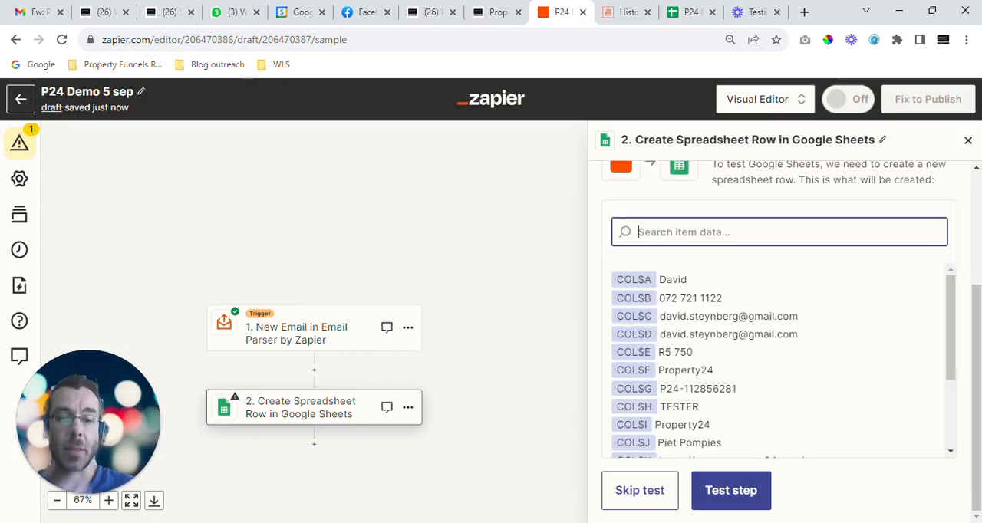
{"action": "scroll", "coordinate": [664, 430], "scroll_direction": "down", "scroll_amount": 3}
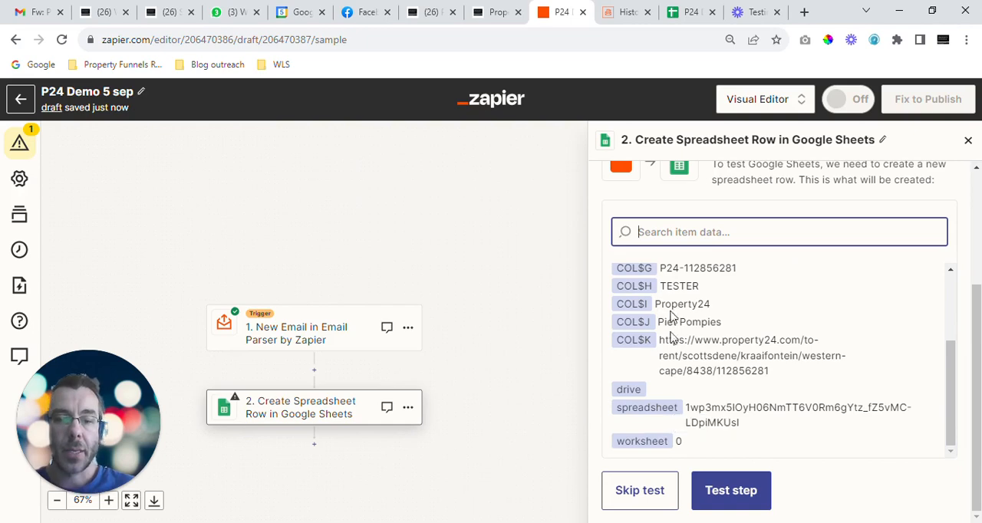
{"action": "left_click", "coordinate": [721, 497]}
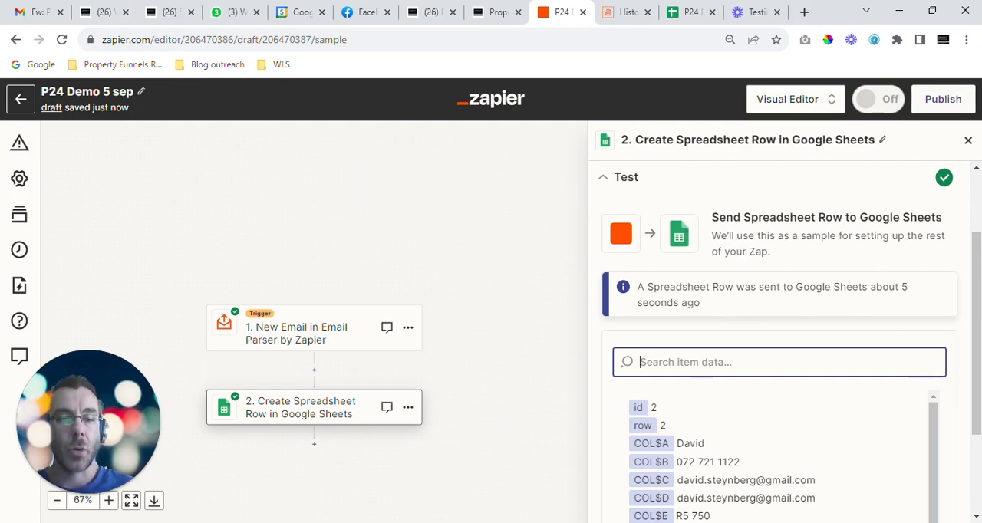
Step: Check the test row in the P24 Demo 5 Sep Google Sheet, and publish the P24 Demo 5 sep Zap in Zapier
{"action": "left_click", "coordinate": [683, 12]}
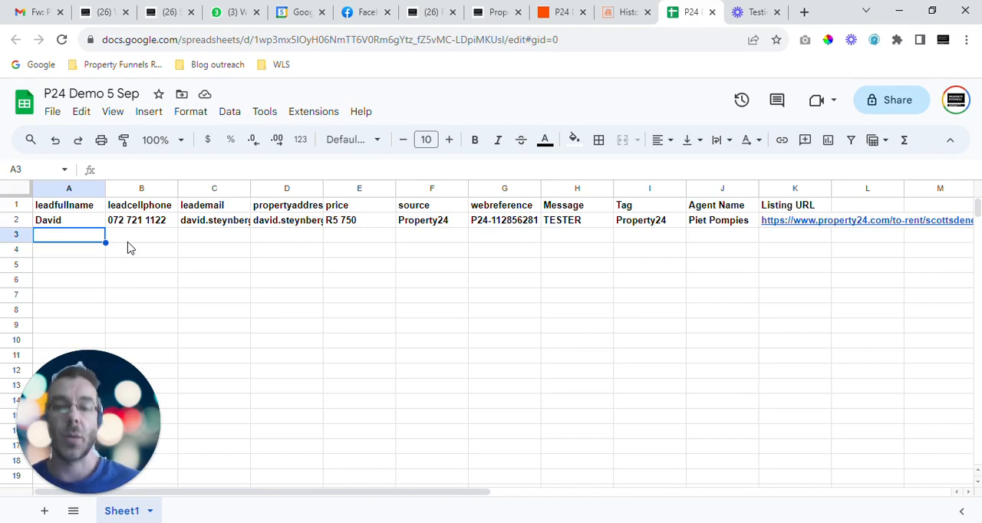
{"action": "left_click", "coordinate": [564, 11]}
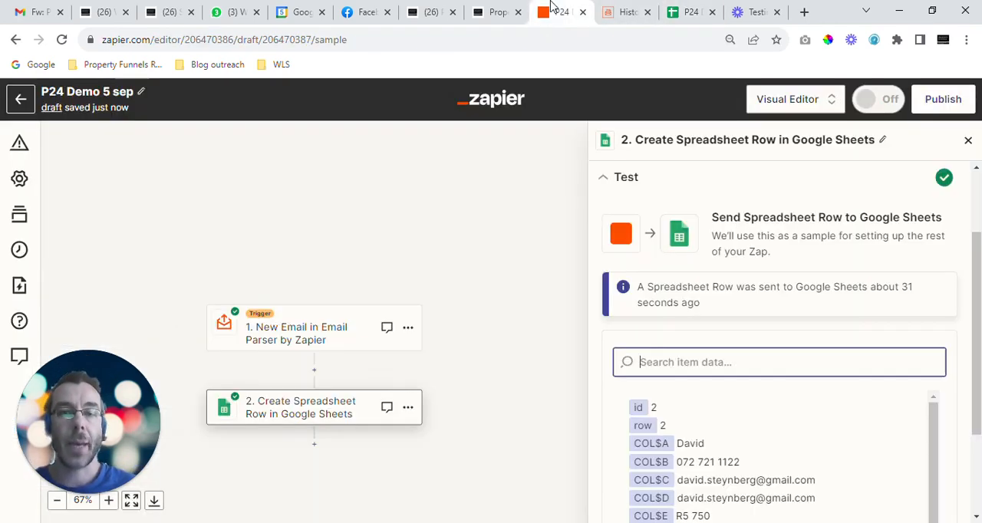
{"action": "scroll", "coordinate": [689, 248], "scroll_direction": "down", "scroll_amount": 5}
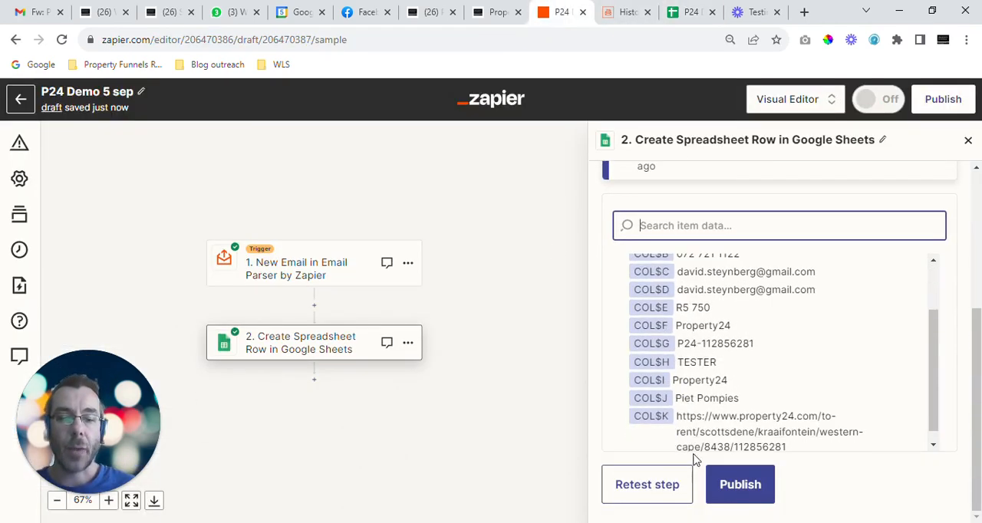
{"action": "left_click", "coordinate": [753, 499]}
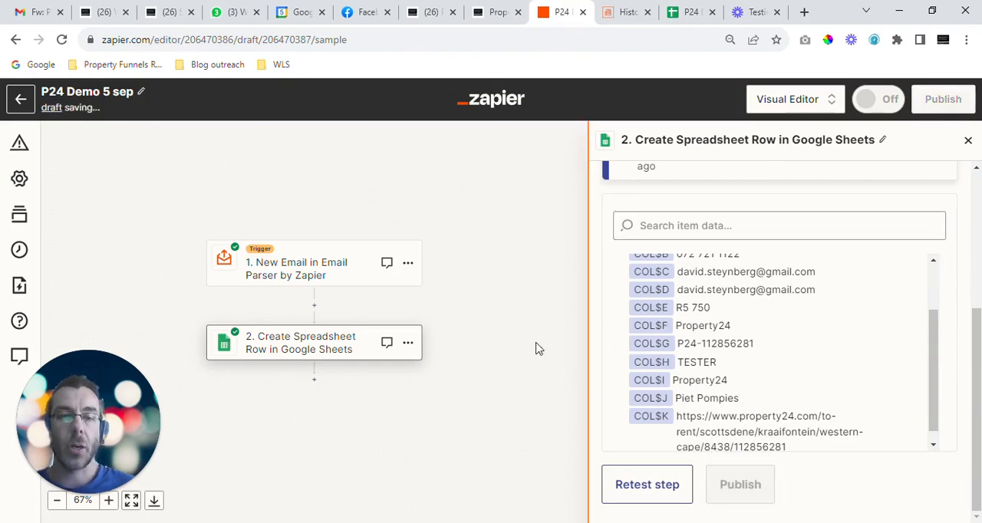